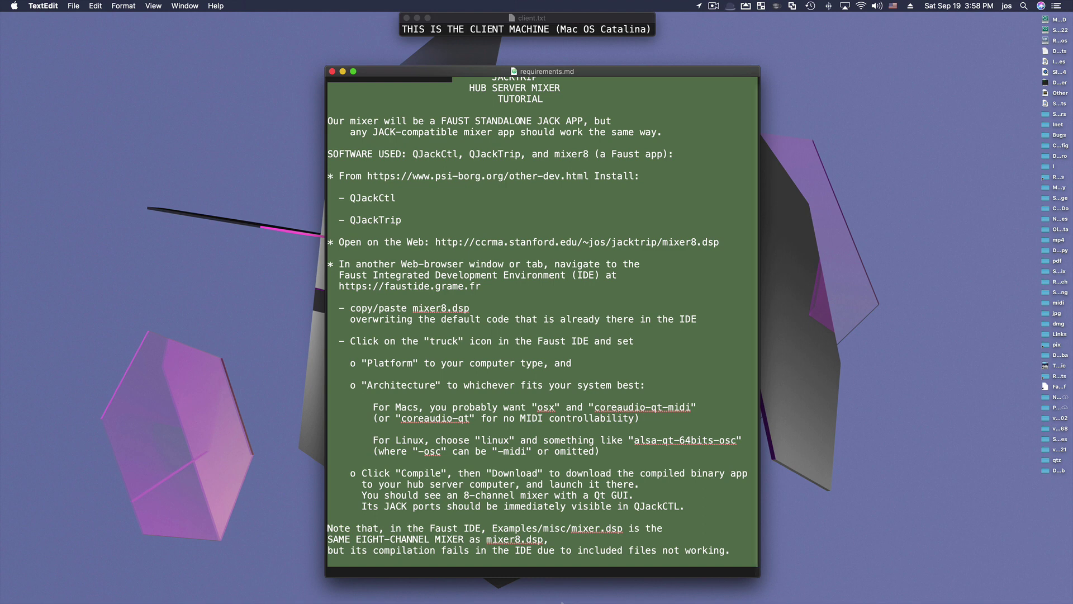
Read the client machine note and the tutorial's introduction on using a FAUST standalone JACK app or any JACK-compatible mixer
click(518, 222)
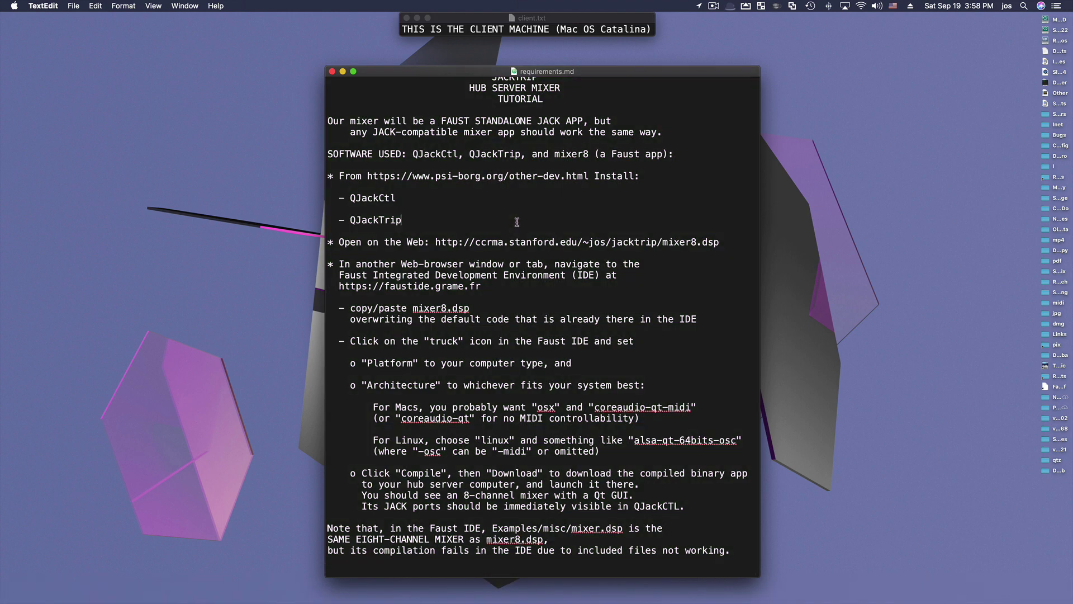
click(506, 24)
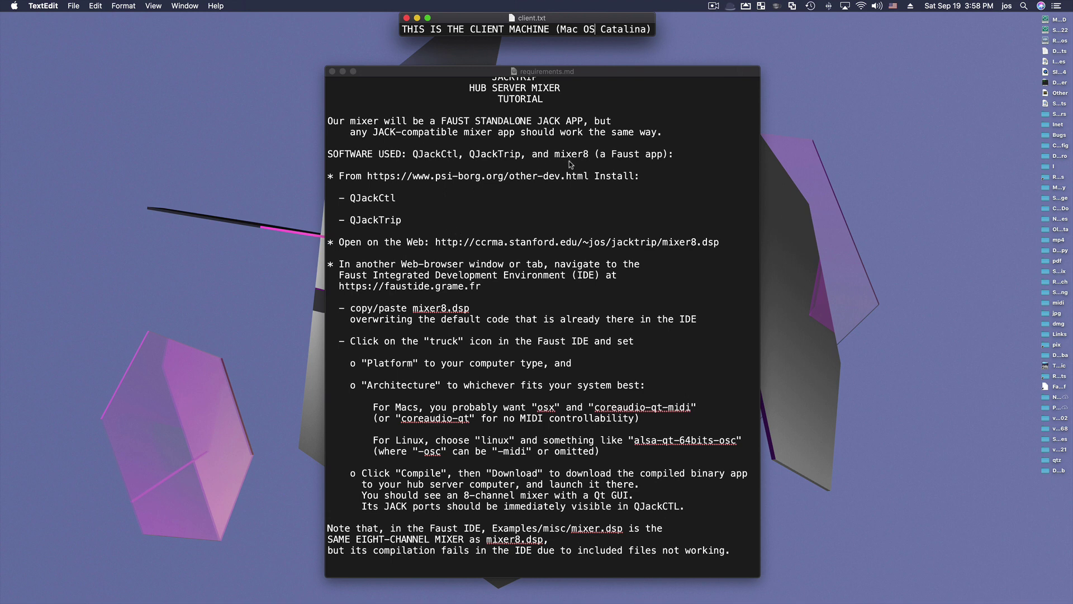
click(576, 119)
scroll(576, 122, up, 1)
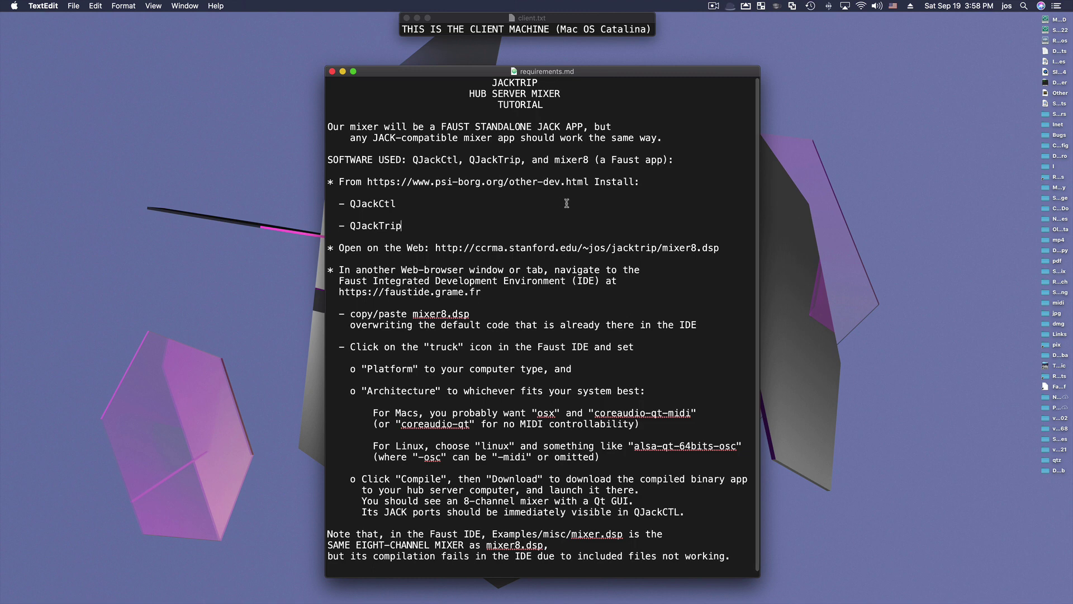
double_click(367, 124)
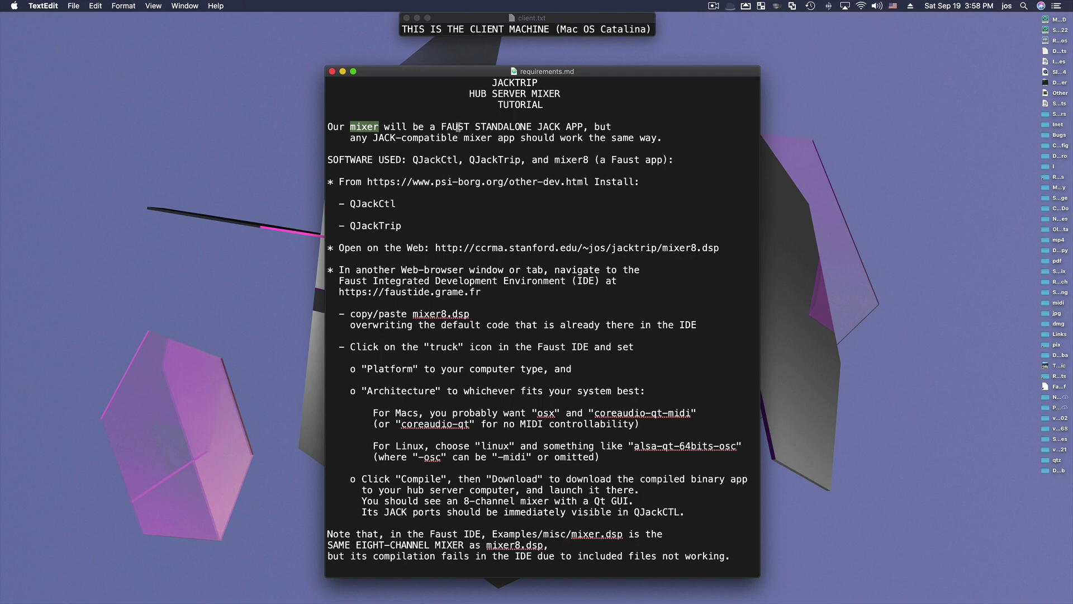
drag(442, 127, 583, 128)
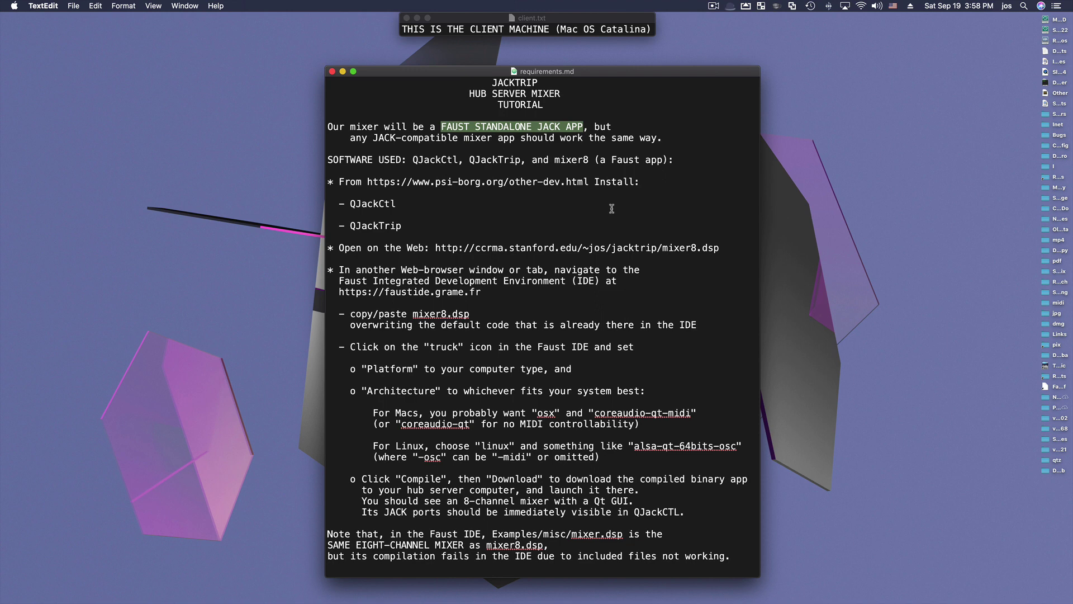
drag(373, 138, 510, 140)
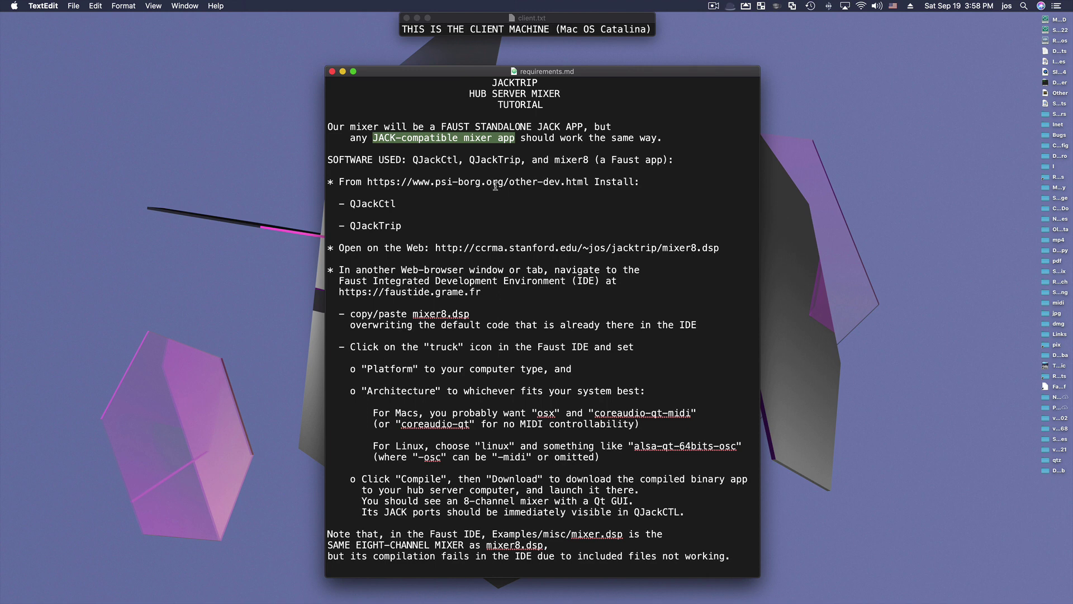
click(555, 125)
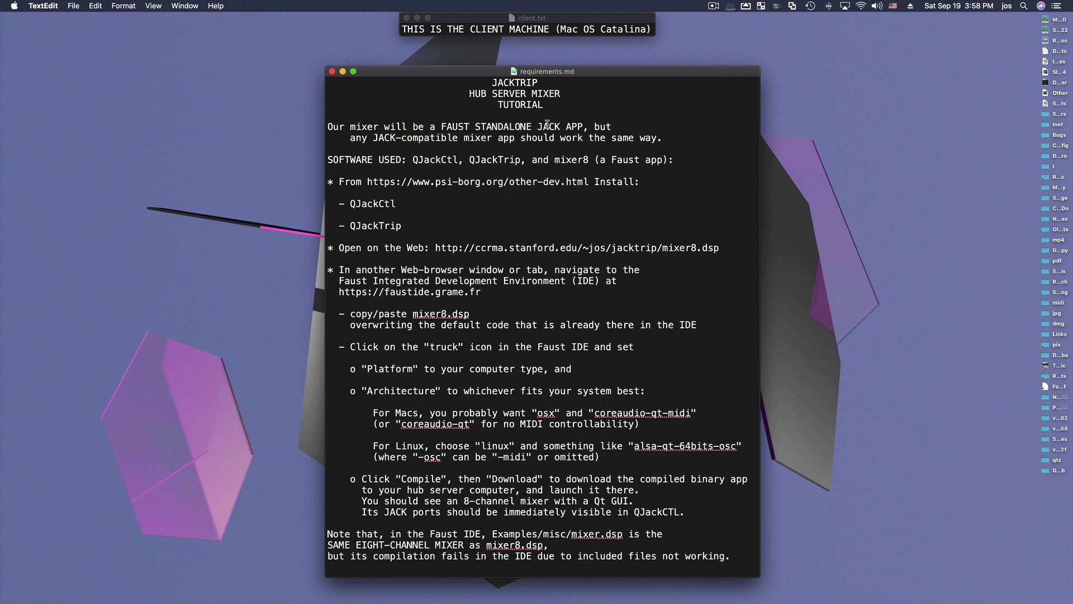
double_click(548, 126)
Review the SOFTWARE USED line in the tutorial notes, covering QJackCtl, QJackTrip and the mixer8 Faust app
click(486, 169)
drag(414, 158, 522, 160)
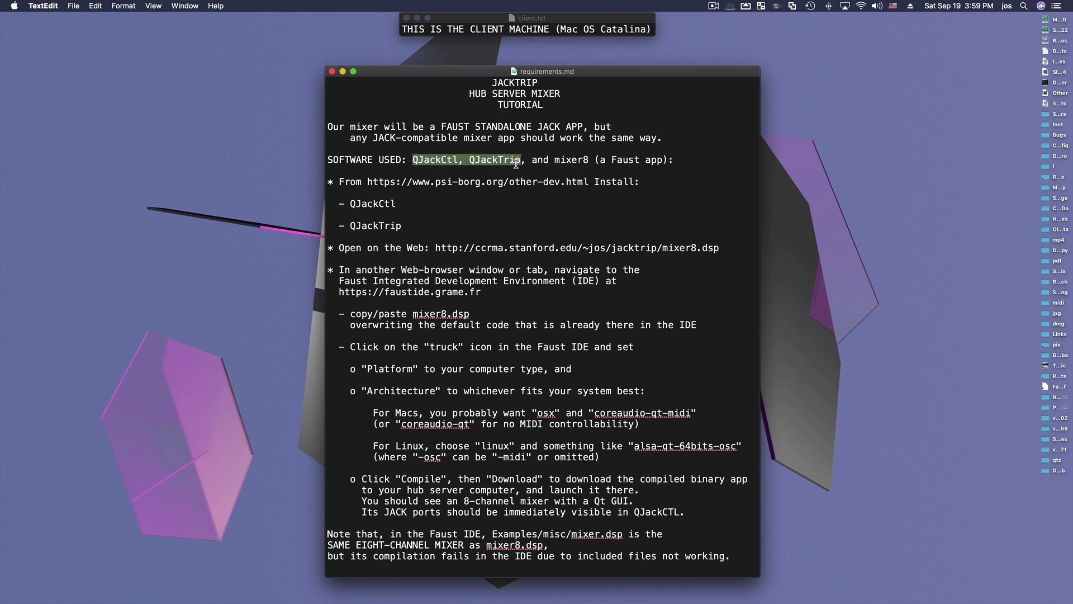
double_click(515, 161)
click(577, 161)
double_click(577, 161)
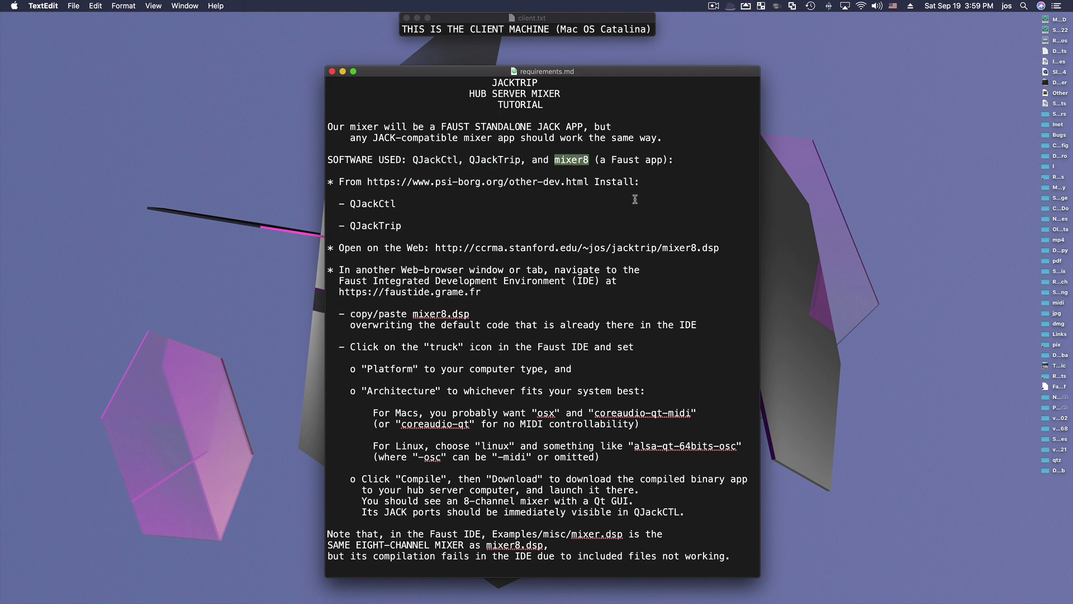
double_click(604, 160)
drag(614, 160, 663, 160)
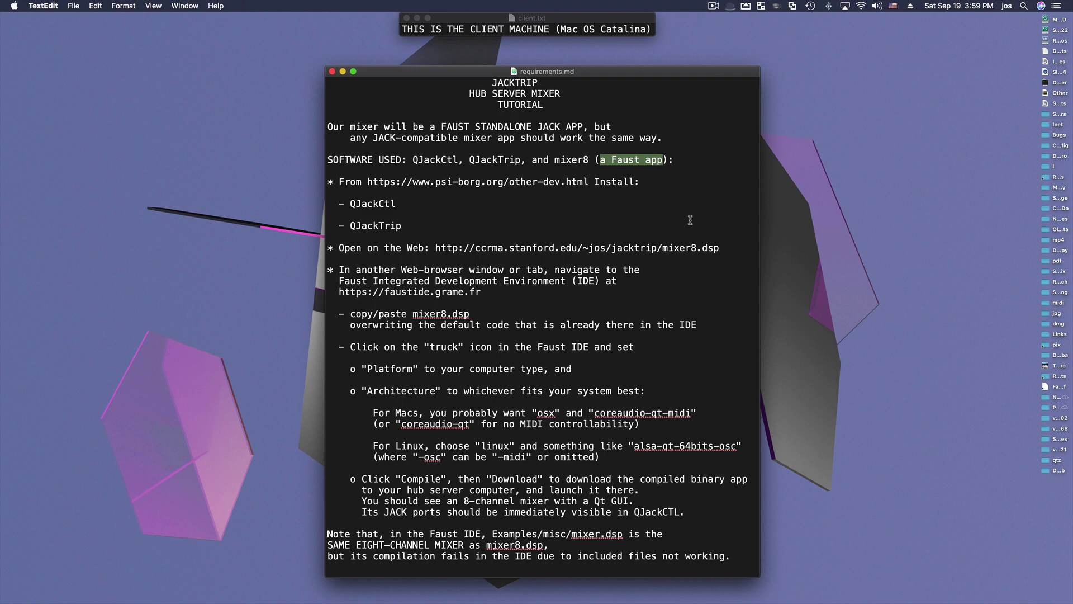
click(578, 160)
Read through the notes on installing QJackCtl and QJackTrip, opening mixer8.dsp and compiling it in the Faust IDE
drag(326, 183, 335, 247)
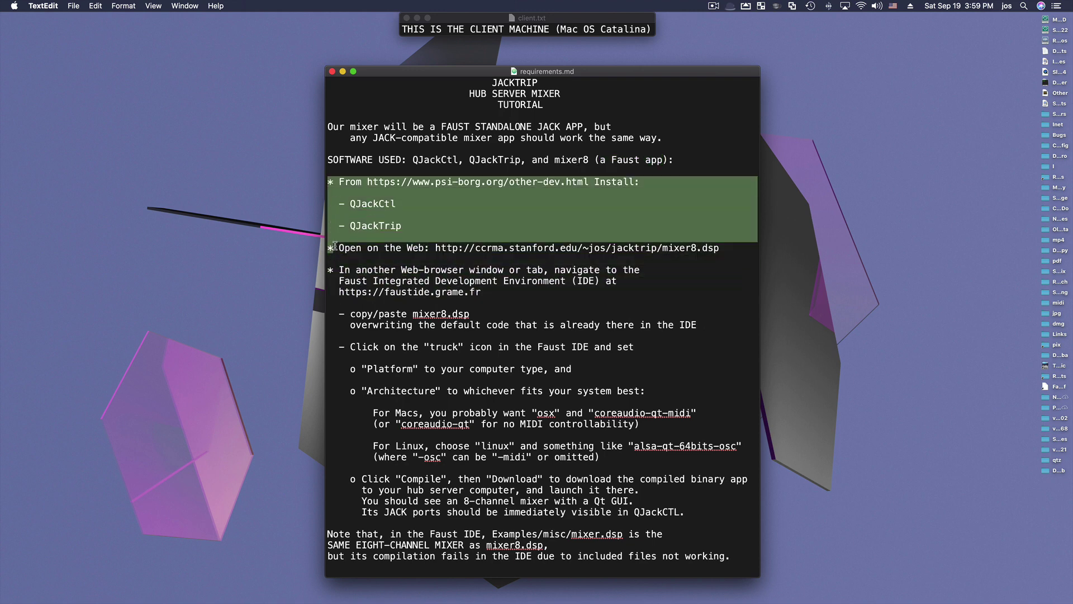
click(396, 226)
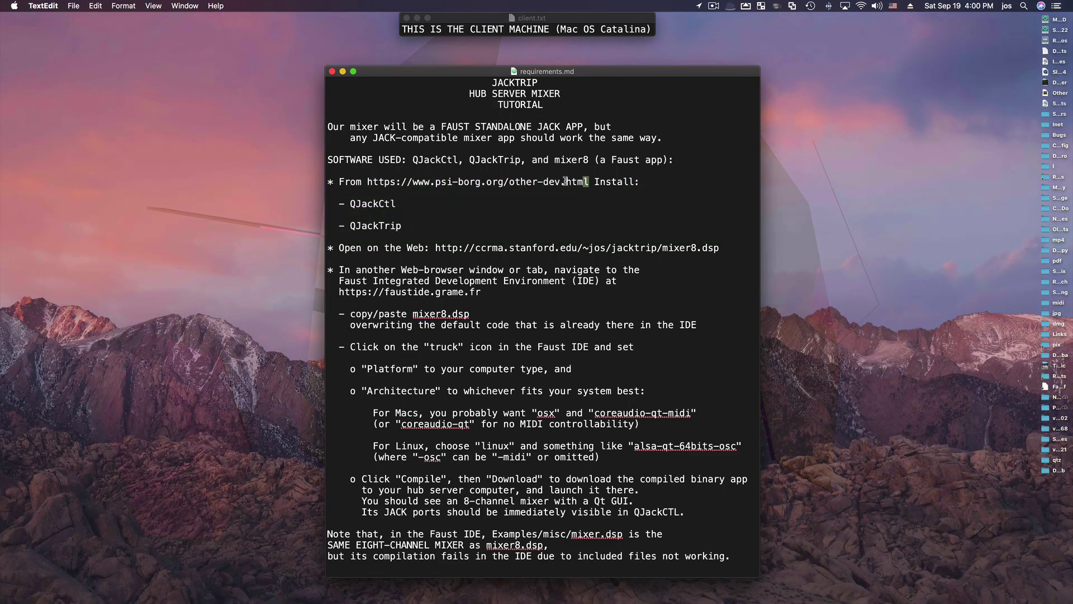
drag(589, 183, 366, 182)
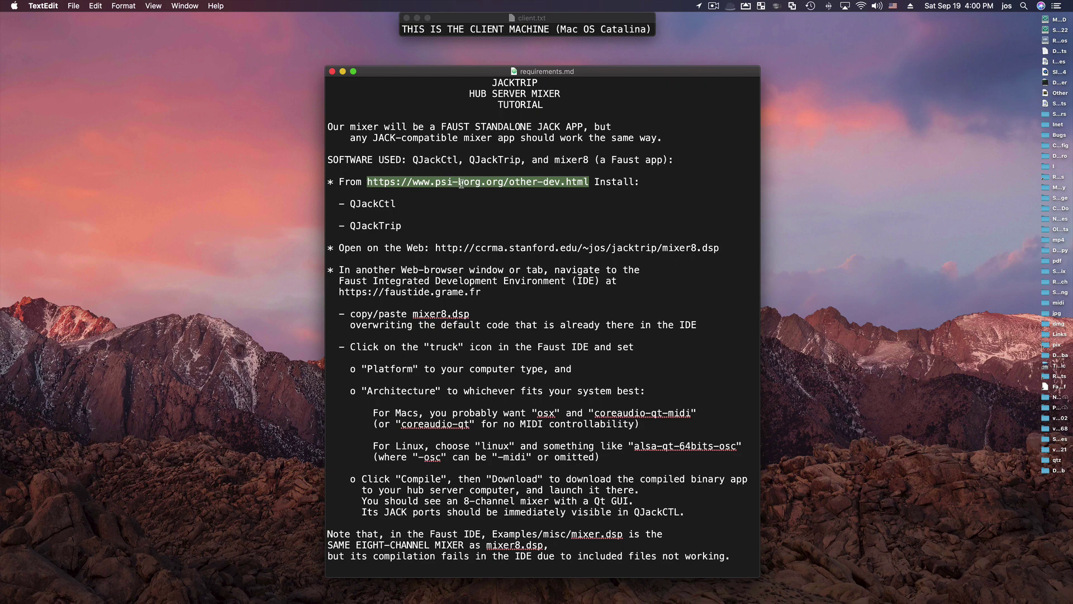
drag(431, 244, 723, 250)
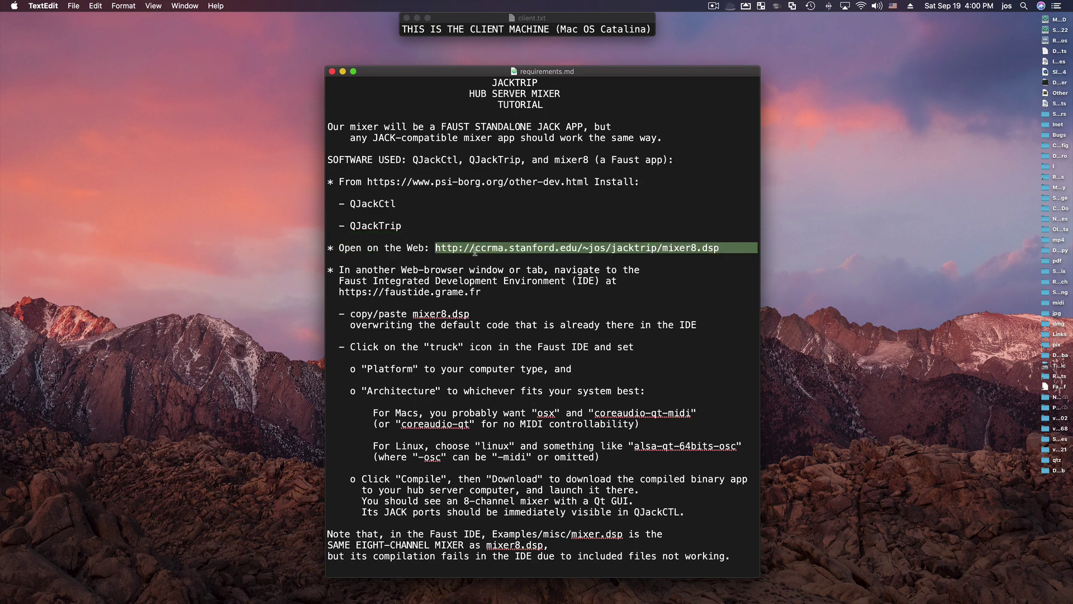
click(385, 264)
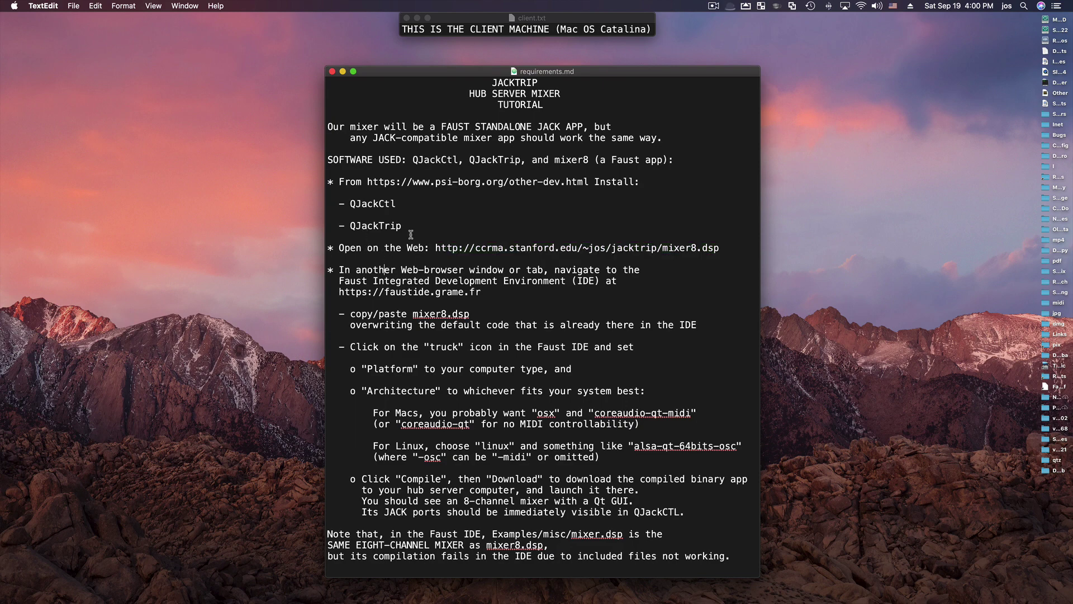
drag(401, 225, 324, 208)
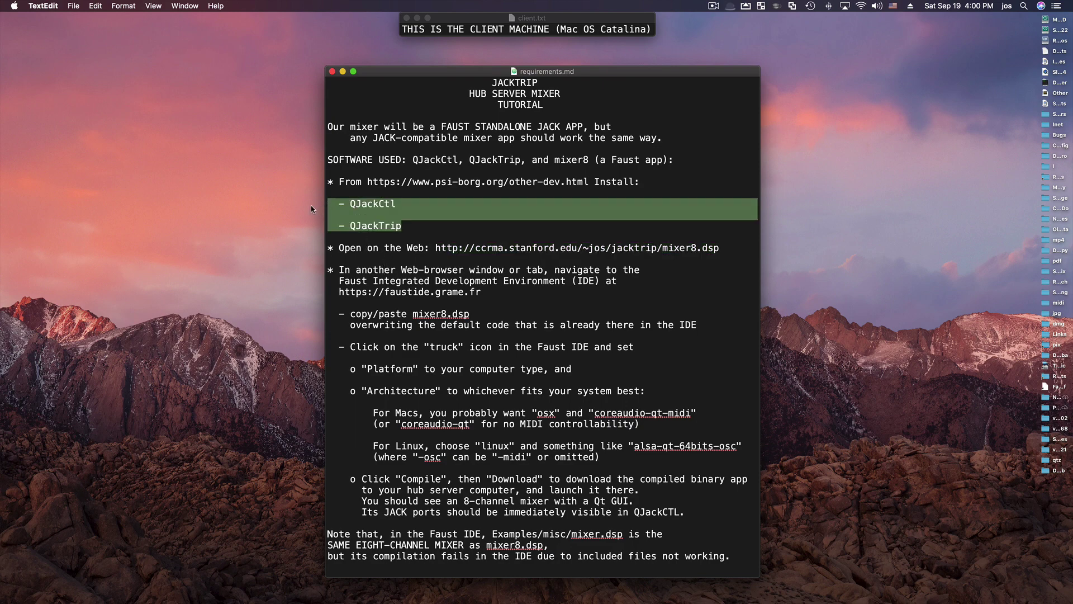
click(366, 257)
drag(338, 266, 340, 308)
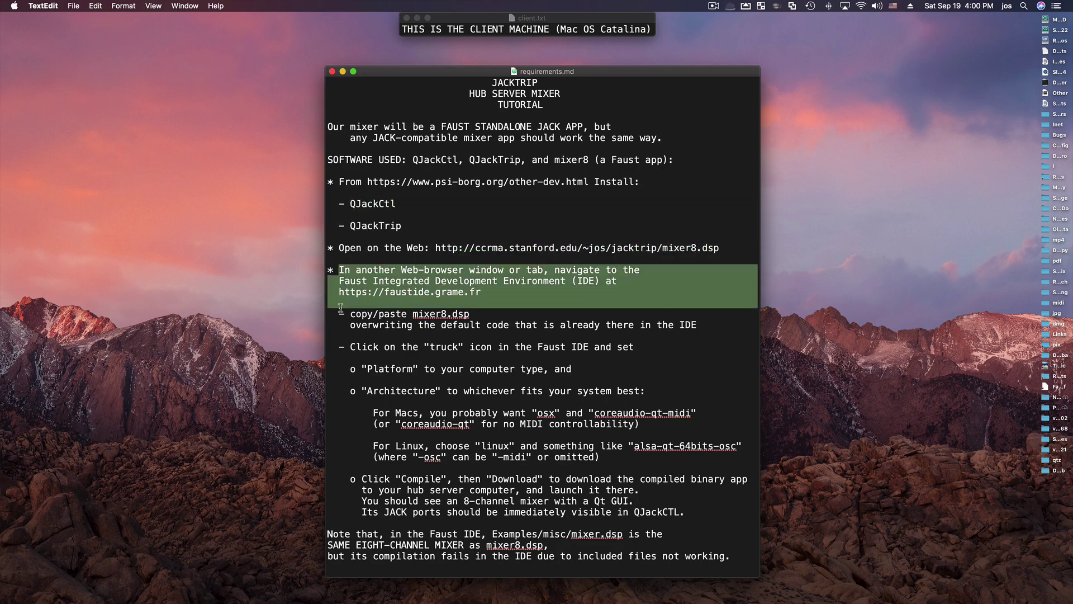
click(347, 303)
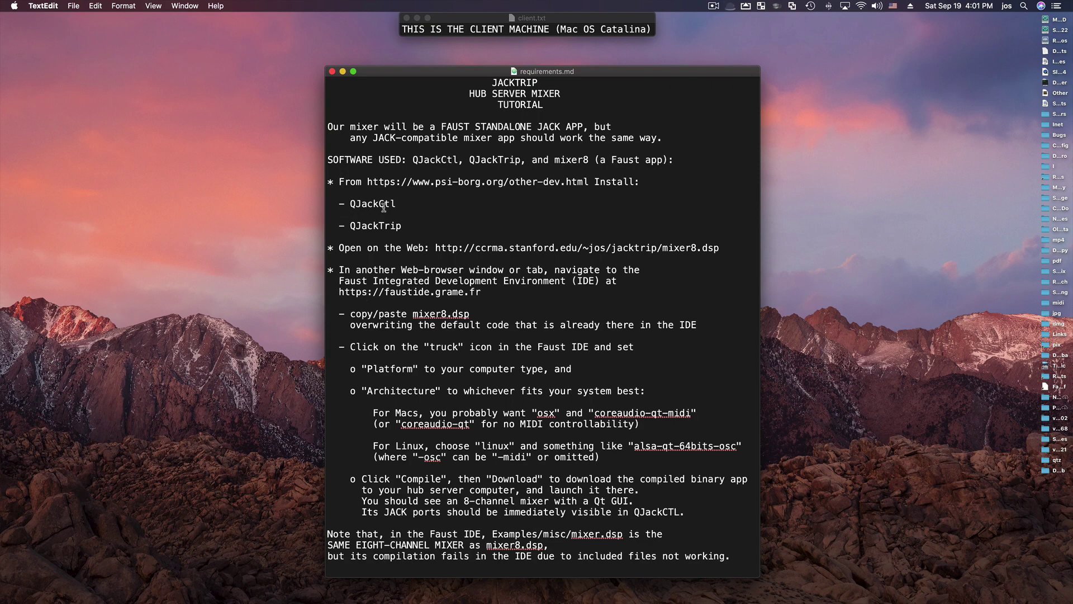
click(561, 303)
drag(331, 270, 351, 520)
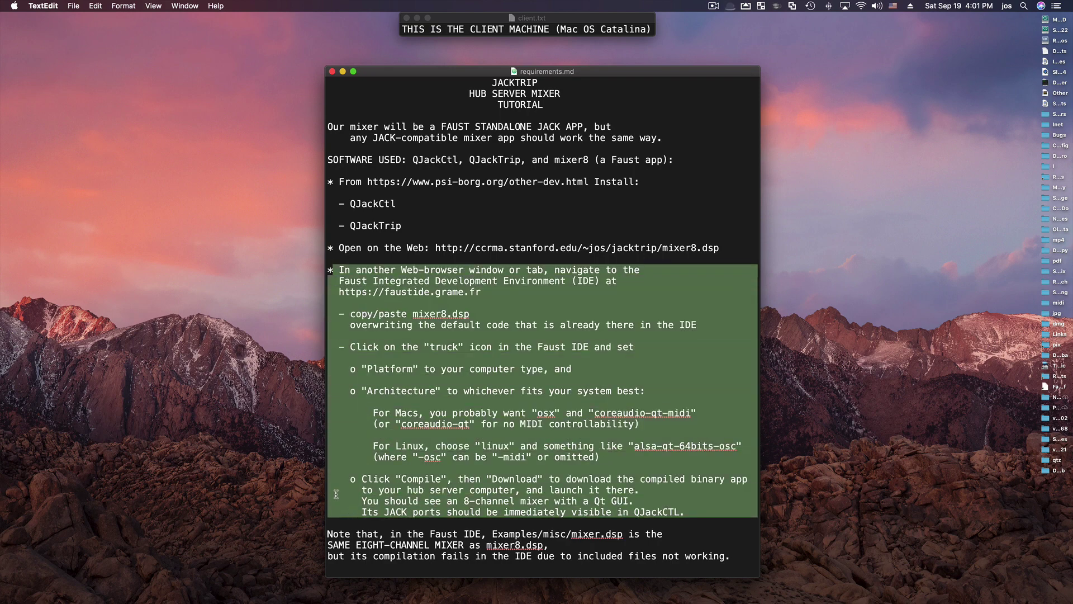
click(566, 379)
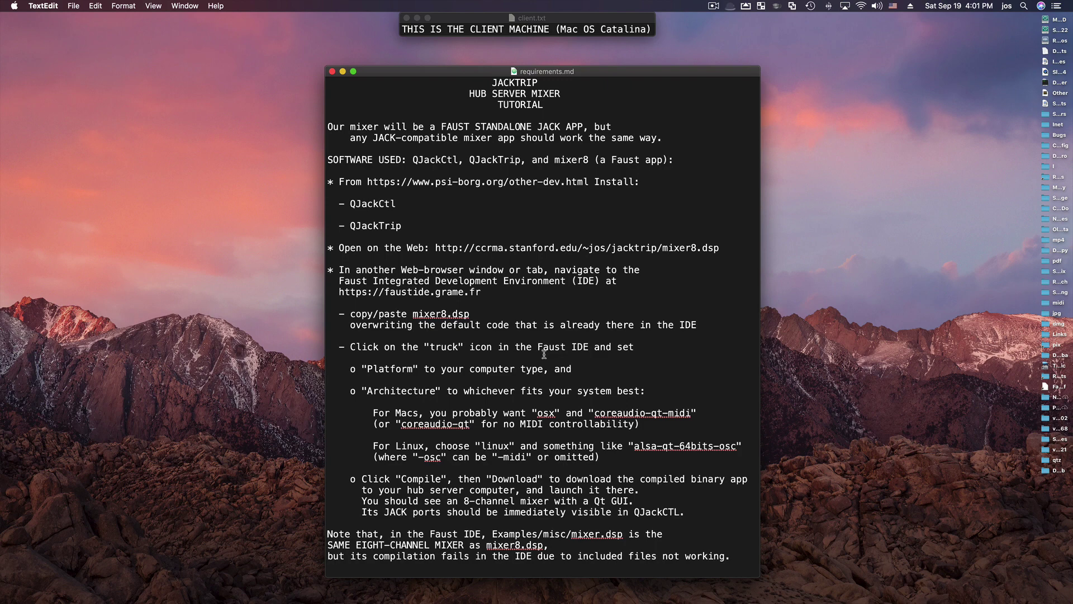
Switch to Terminal and look up what the oqj alias runs with "which oqj"
key(super+Tab)
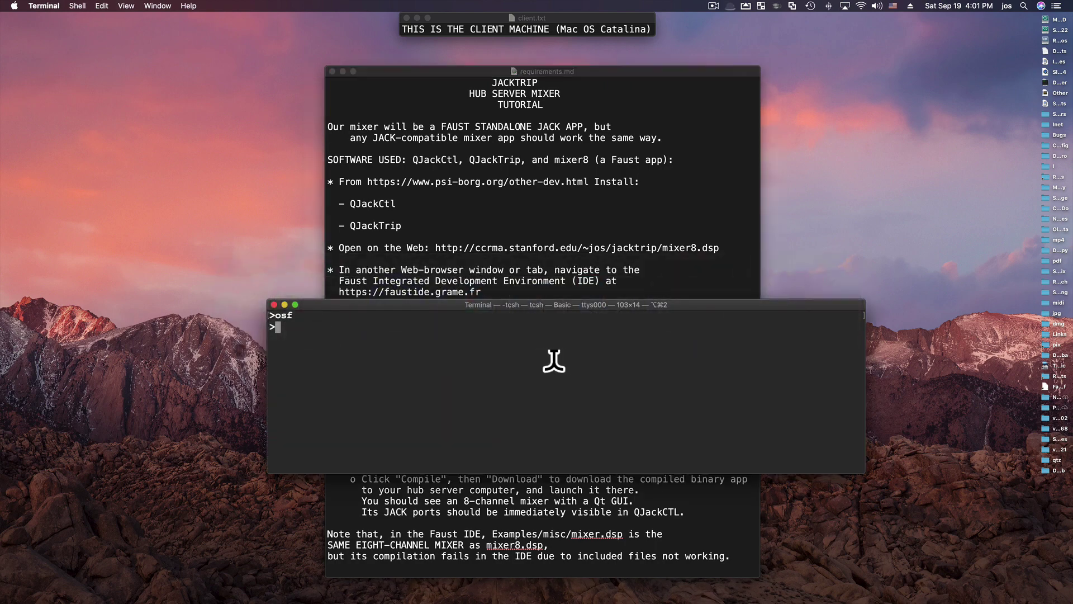
text(which)
text(oqj)
key(Return)
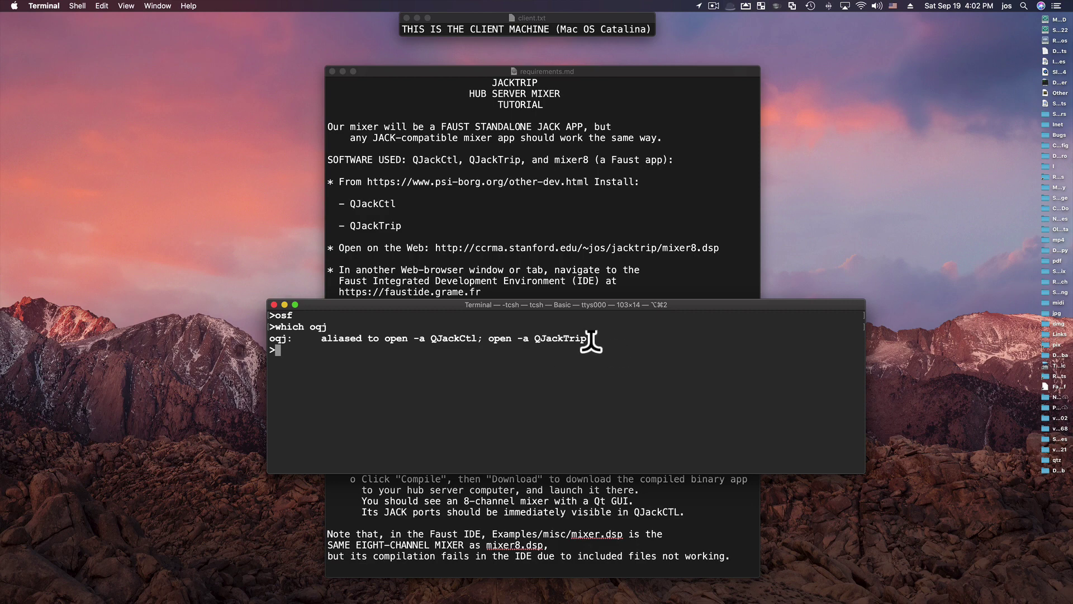
double_click(465, 340)
double_click(571, 340)
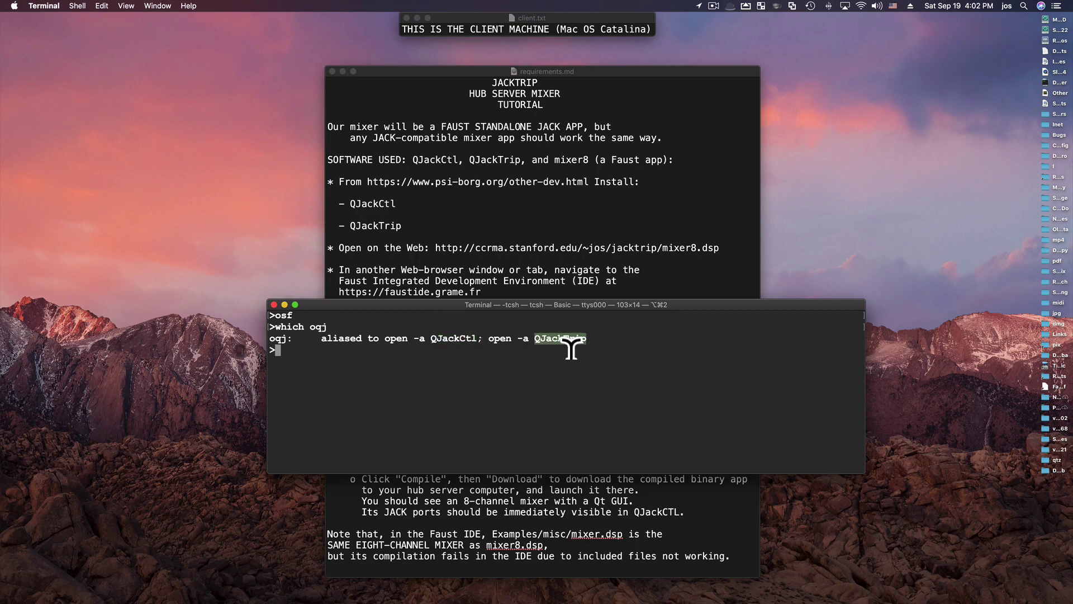
drag(386, 338, 436, 340)
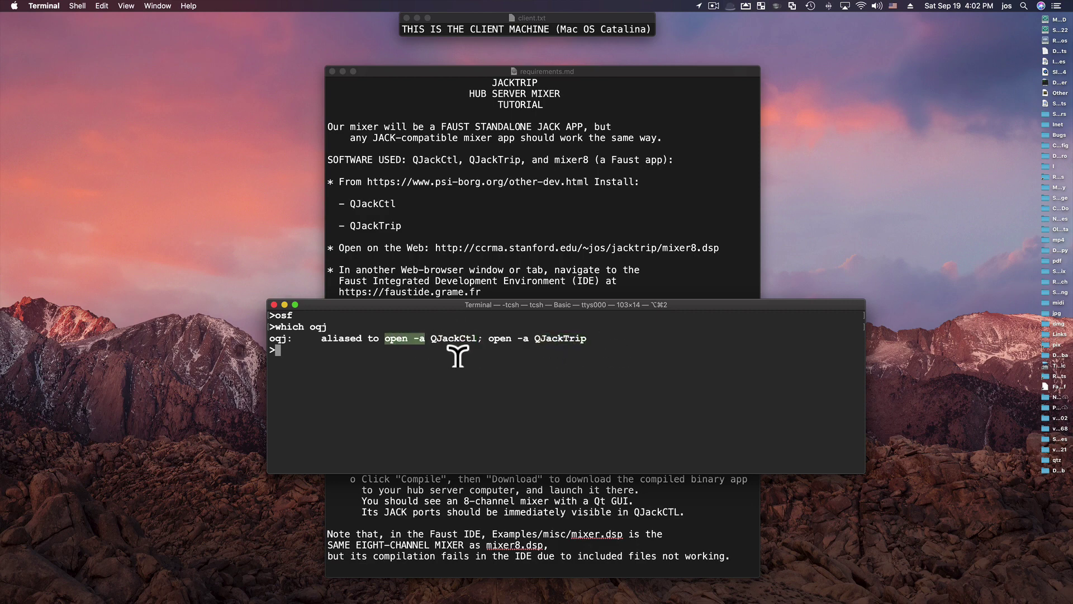
click(476, 358)
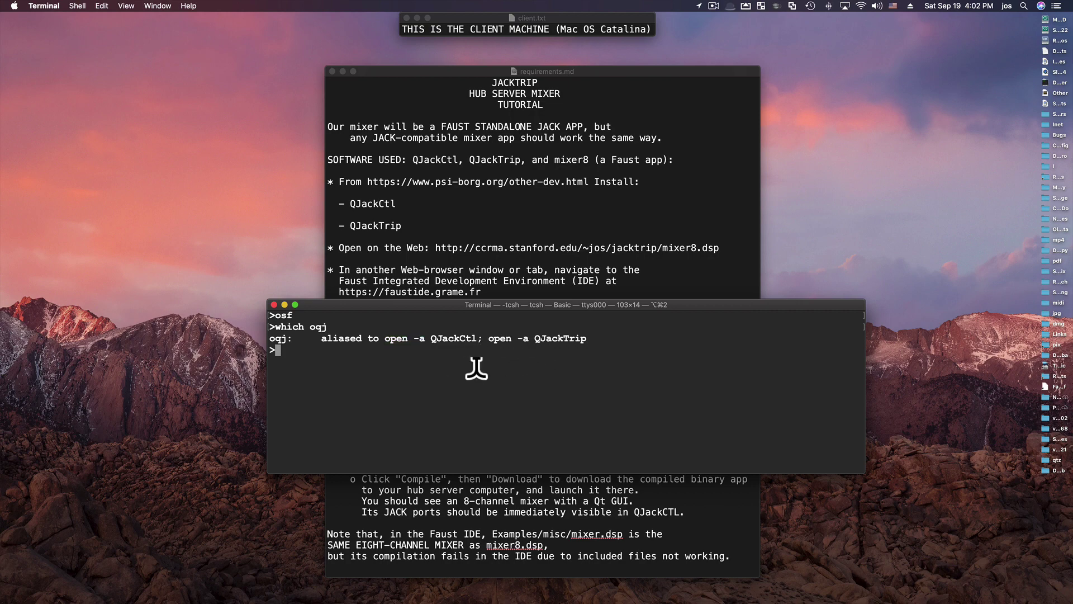
Run oqj to launch QJackCtl and QJackTrip, and move the QJackTrip window clear of the JACK control window
text(oqj)
key(Return)
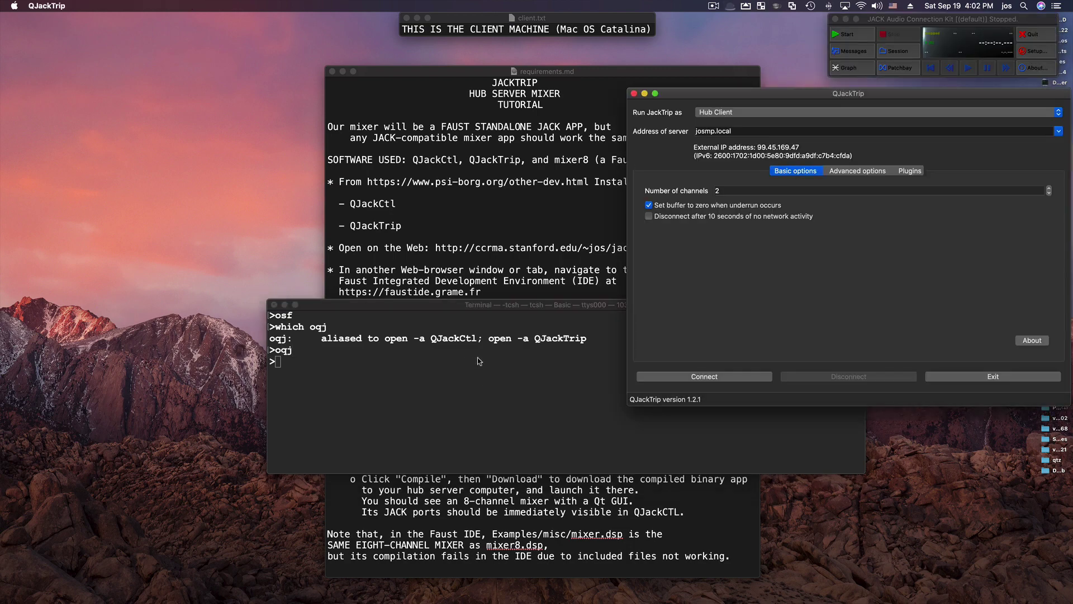
click(479, 356)
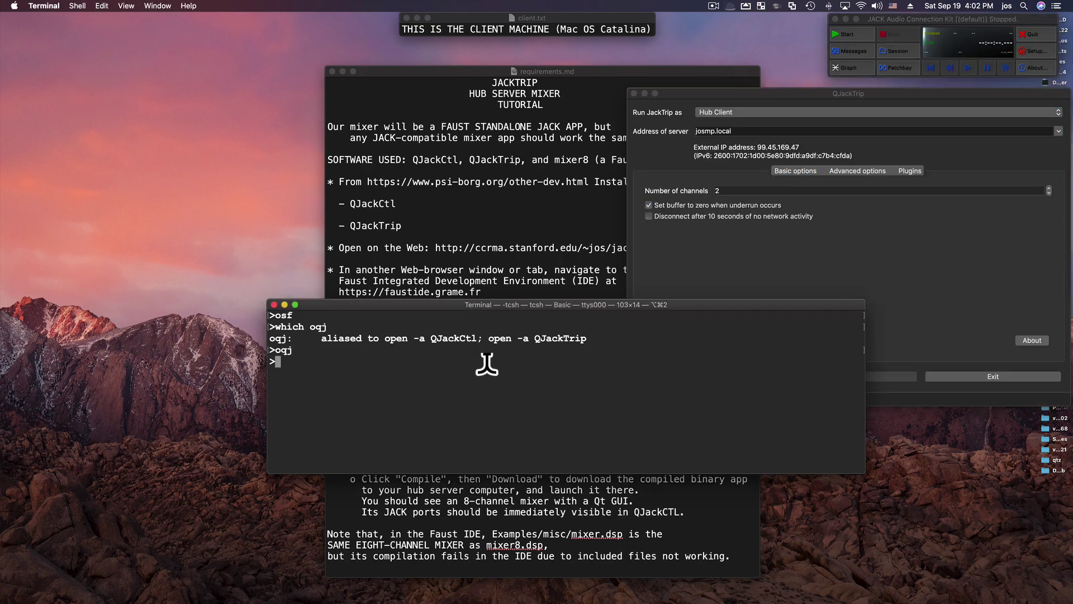
drag(942, 93, 924, 137)
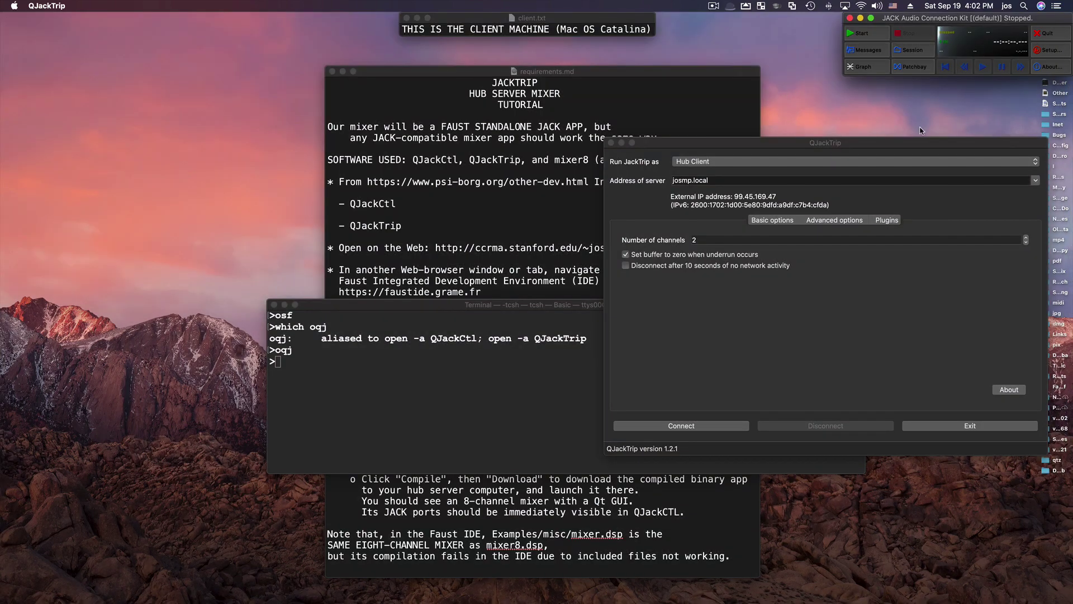
Open the JACK setup and review the frames/period and driver choices, and shift the client.txt note slightly aside
click(1048, 50)
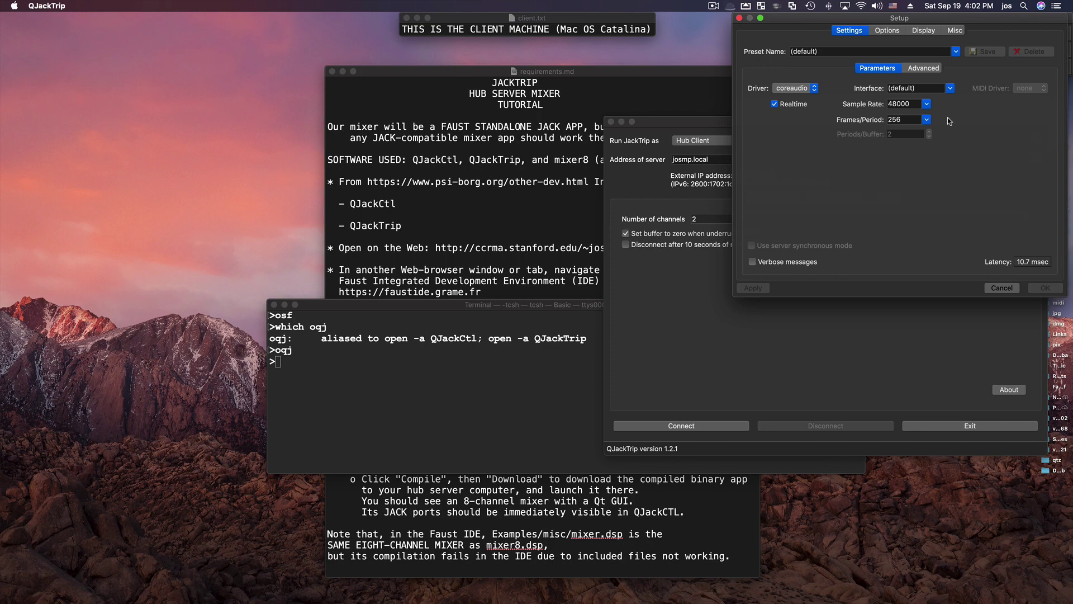
click(927, 120)
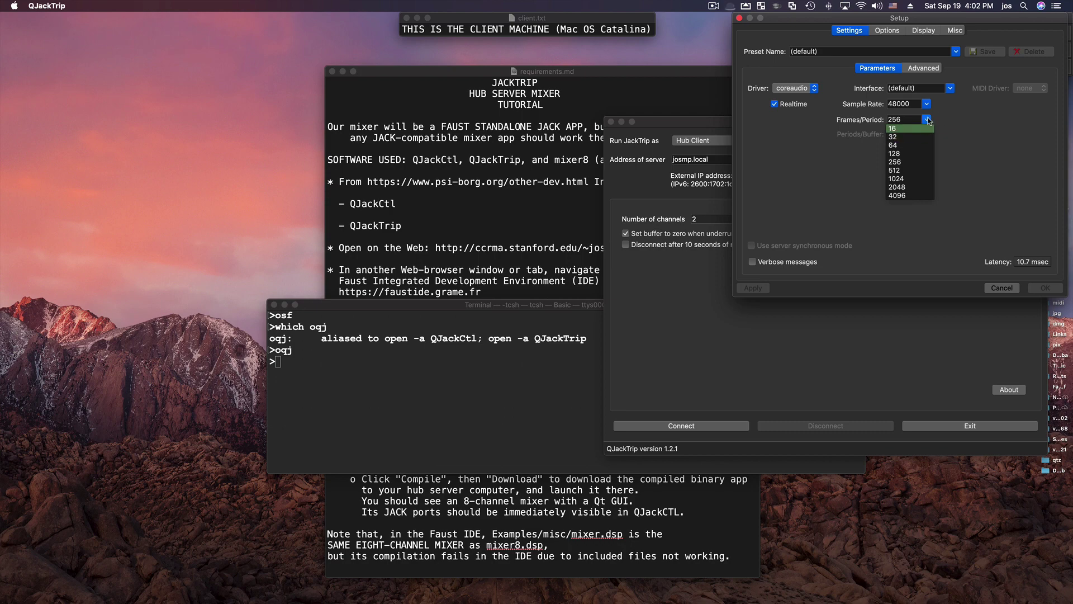
click(990, 119)
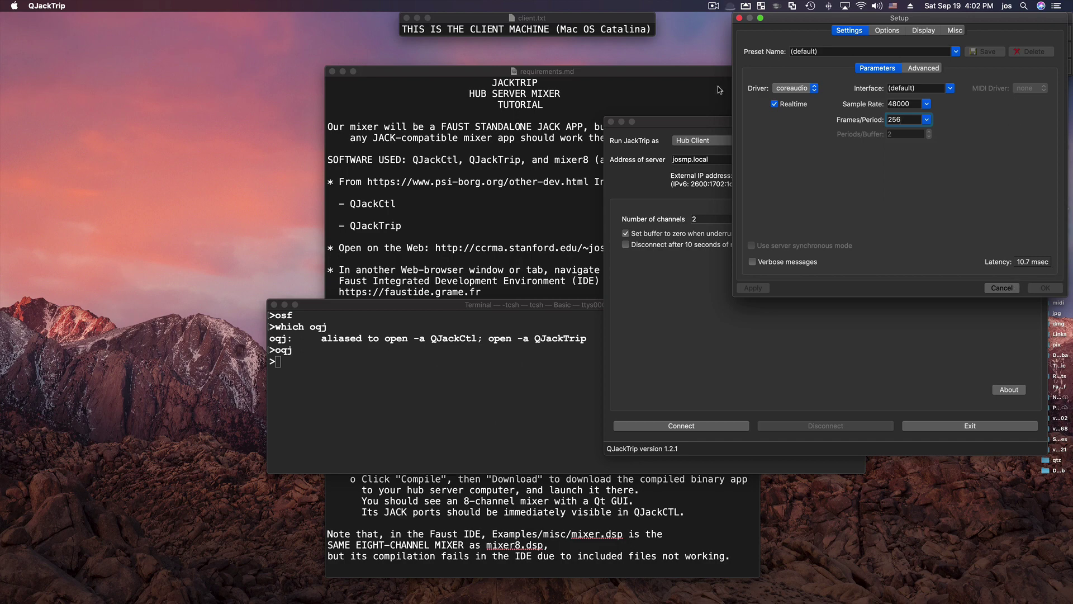
click(815, 88)
click(815, 88)
click(590, 31)
drag(587, 21, 597, 19)
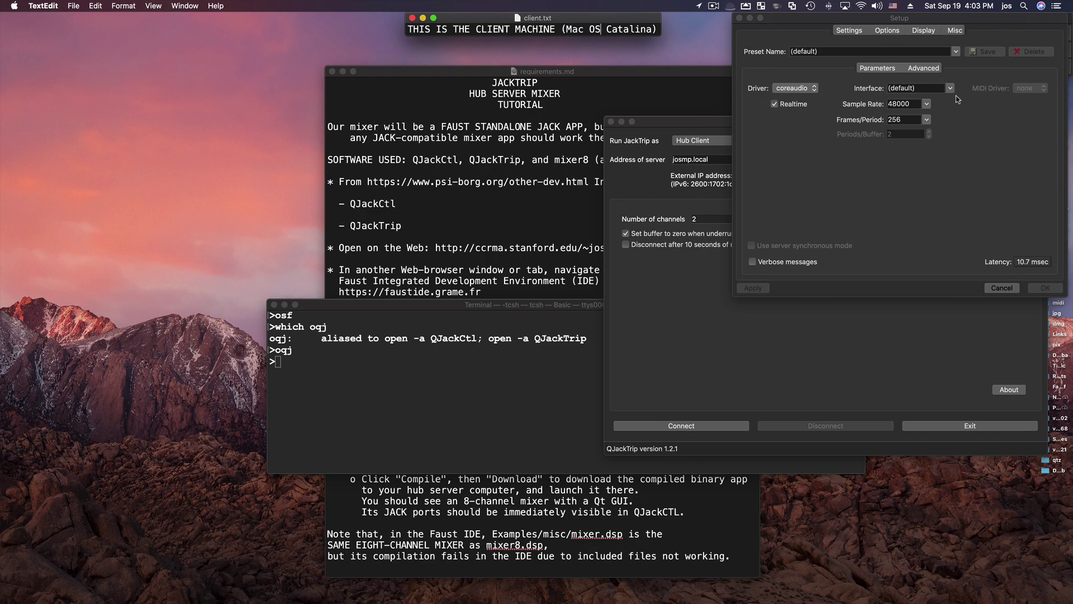
Review the available audio interfaces, keep the JACK interface at (default), and check the Mac's selected sound output device
click(952, 89)
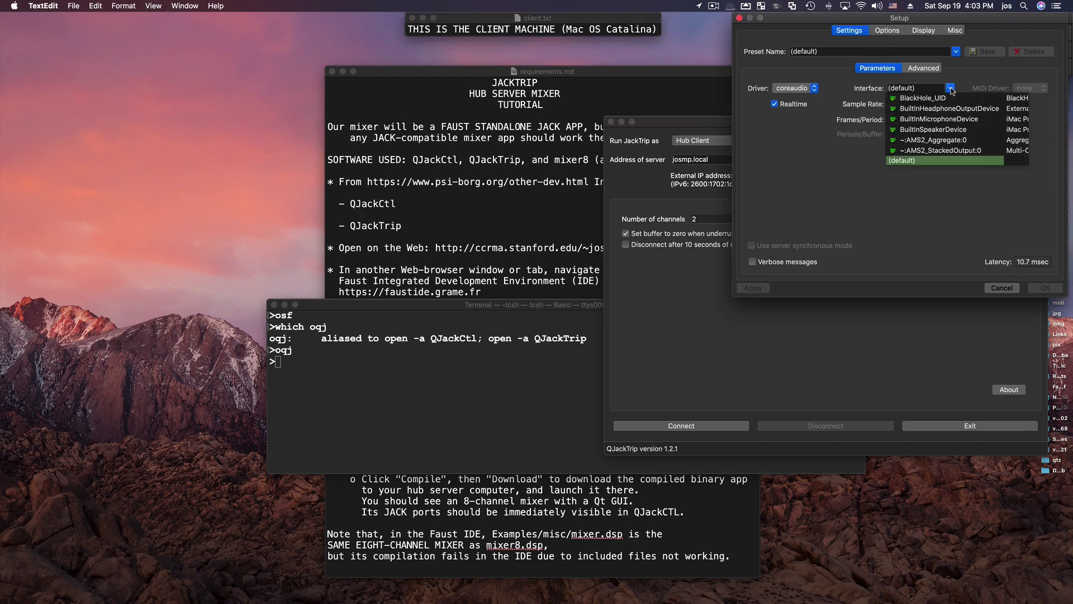
click(916, 161)
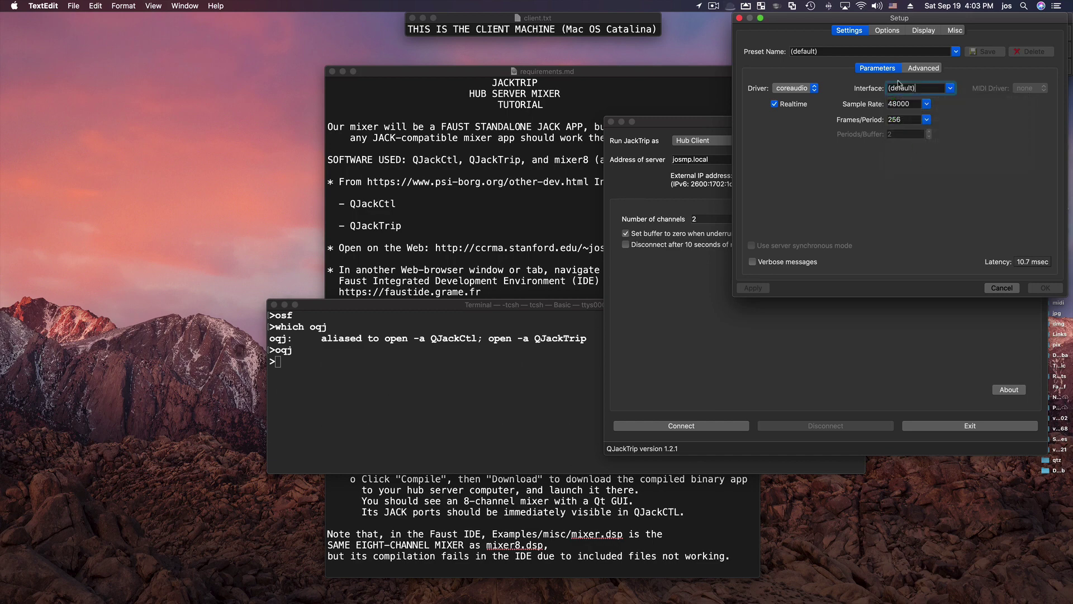
click(877, 5)
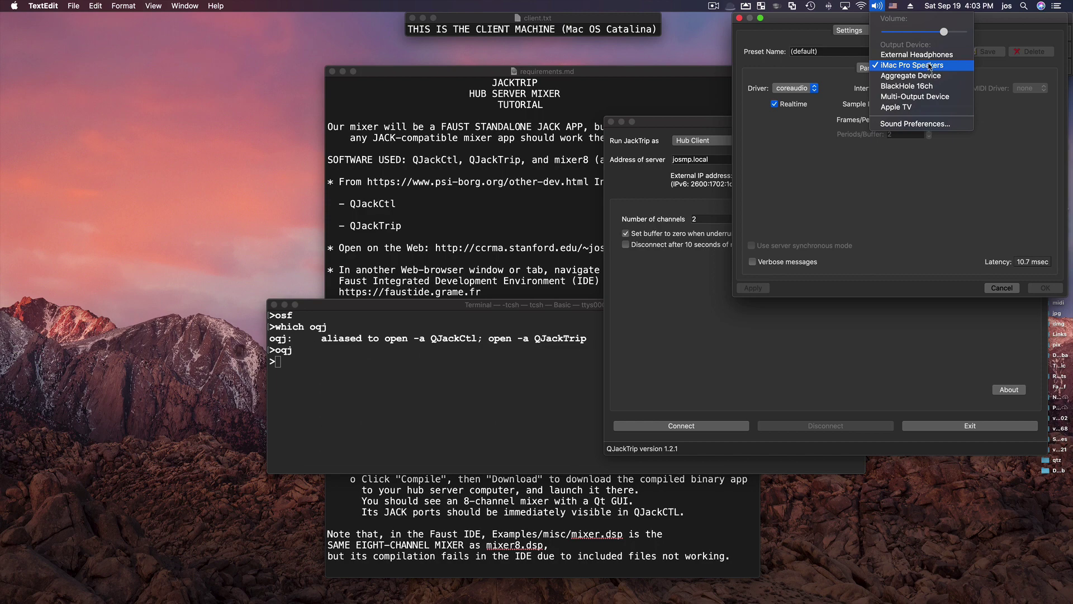
click(982, 171)
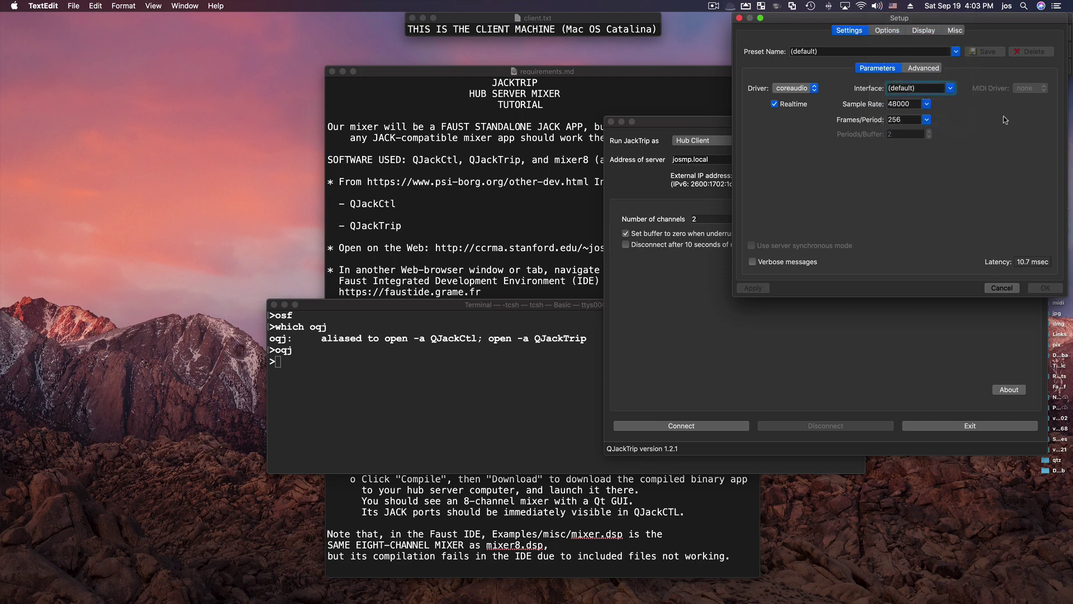
Review the advanced JACK settings, including the server prefix, and leave the setup without changes
click(922, 68)
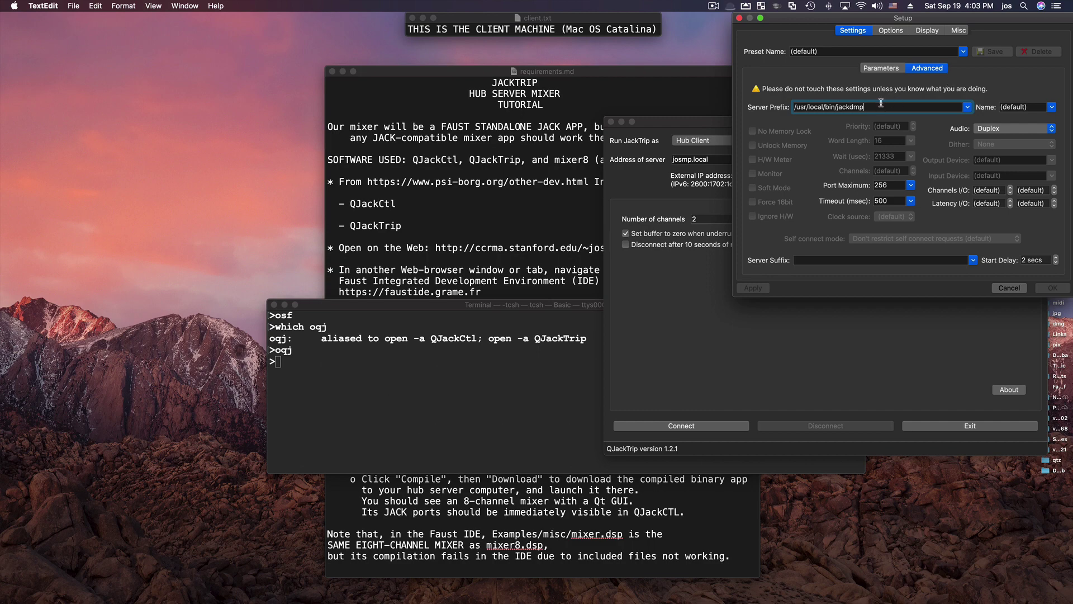
key(super+a)
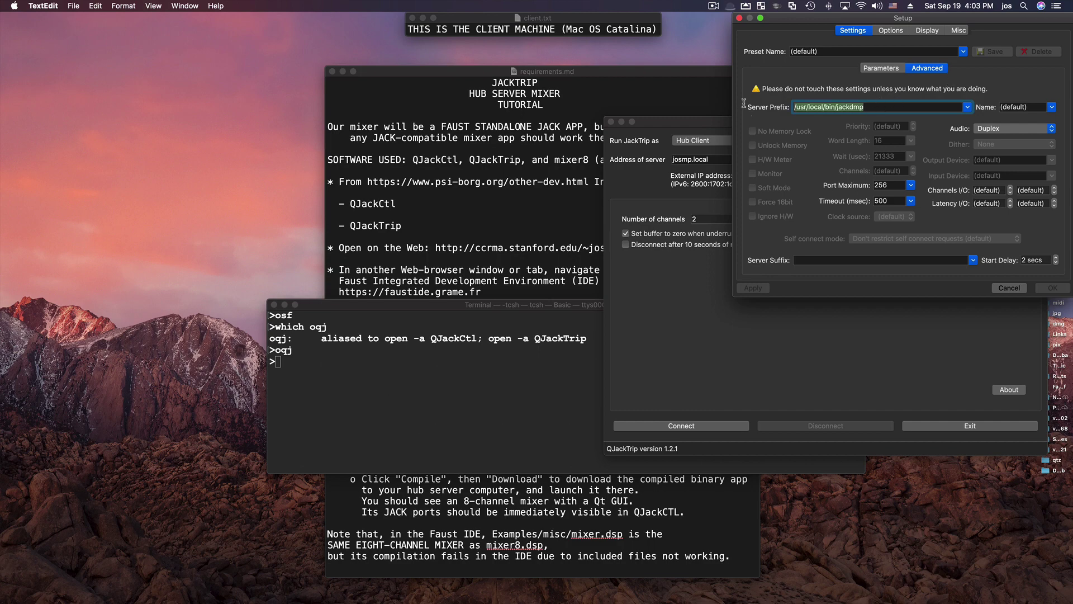
click(890, 105)
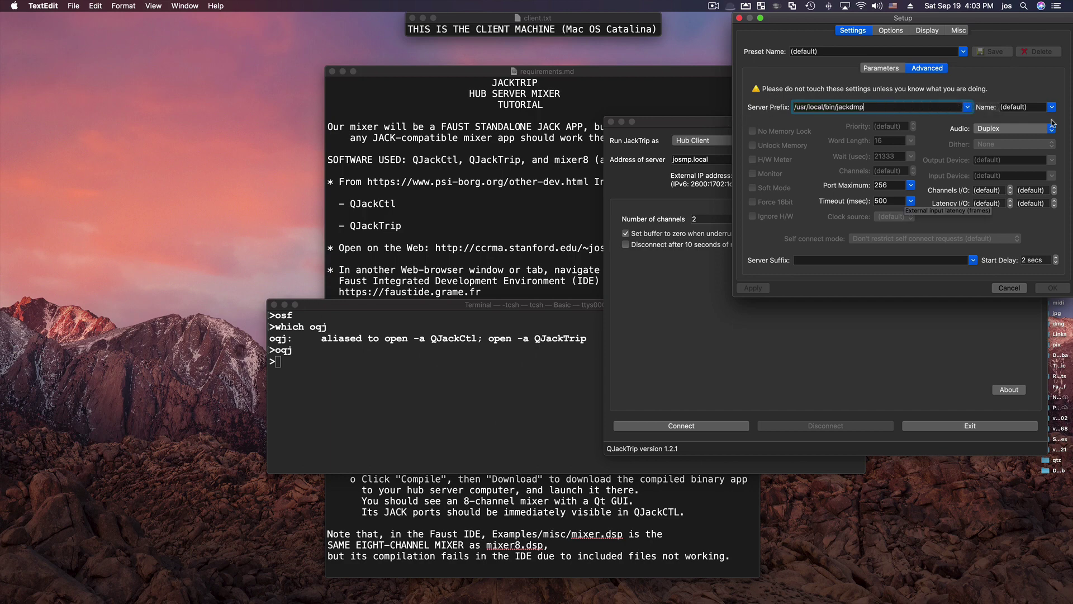
click(1011, 288)
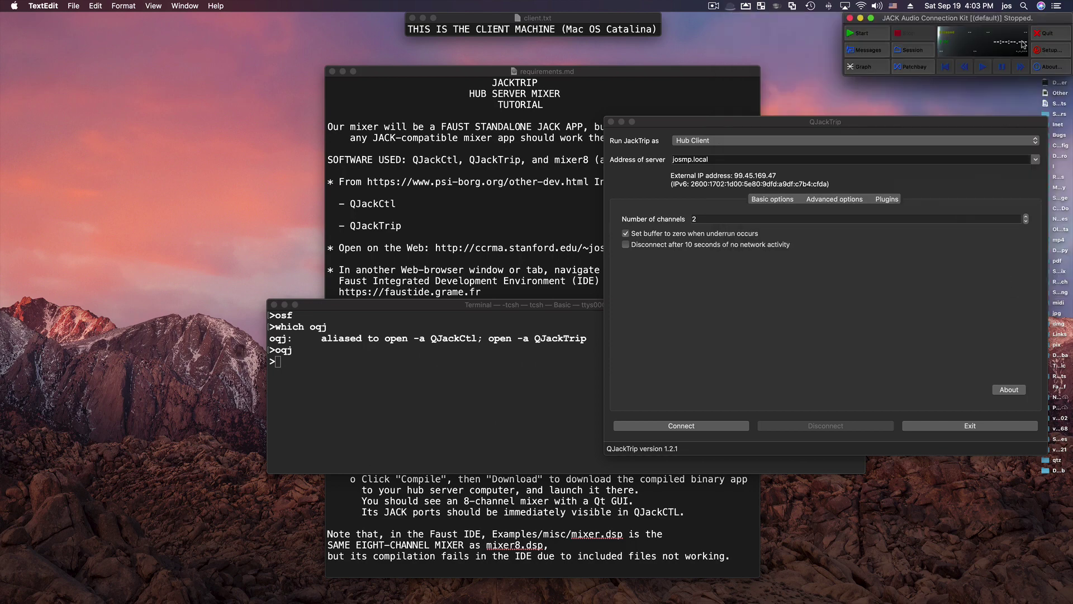
Start the JACK server, and recheck the frames/period parameter in its setup without changing it
click(868, 39)
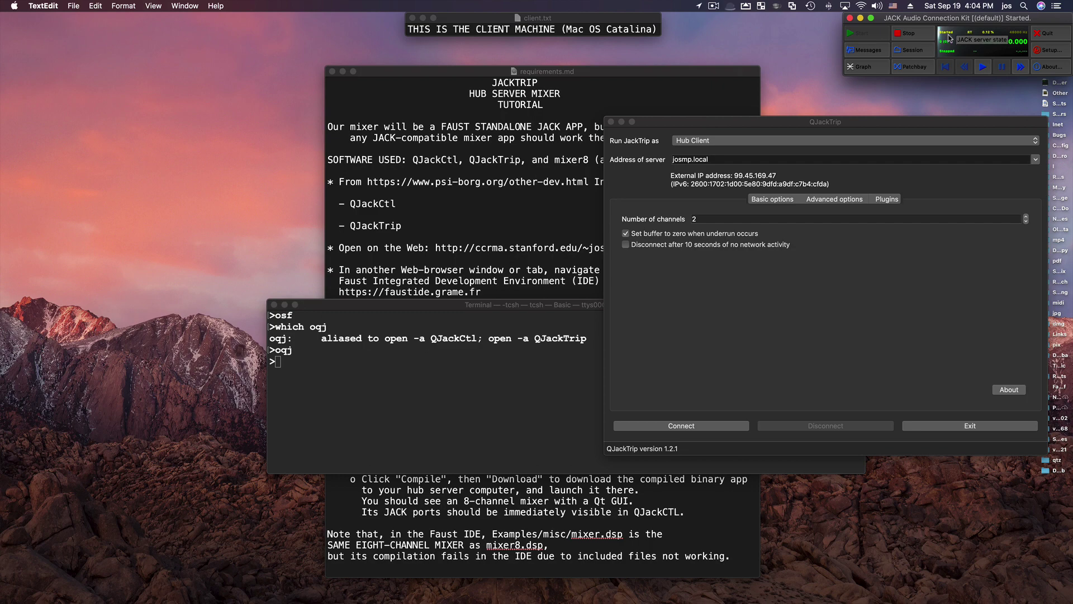
click(1051, 50)
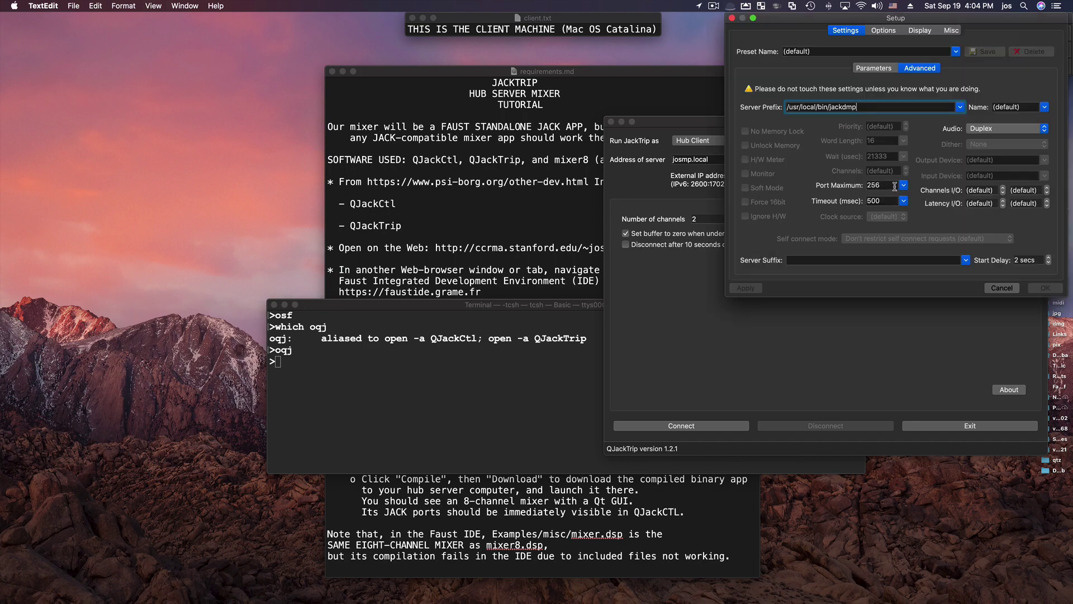
click(889, 70)
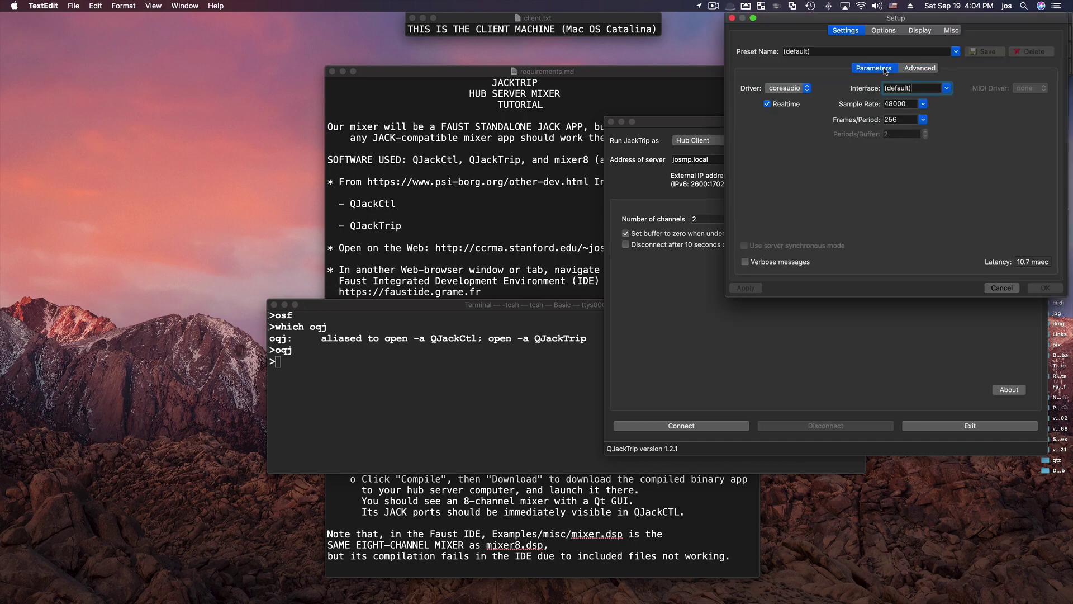
double_click(898, 118)
click(1012, 286)
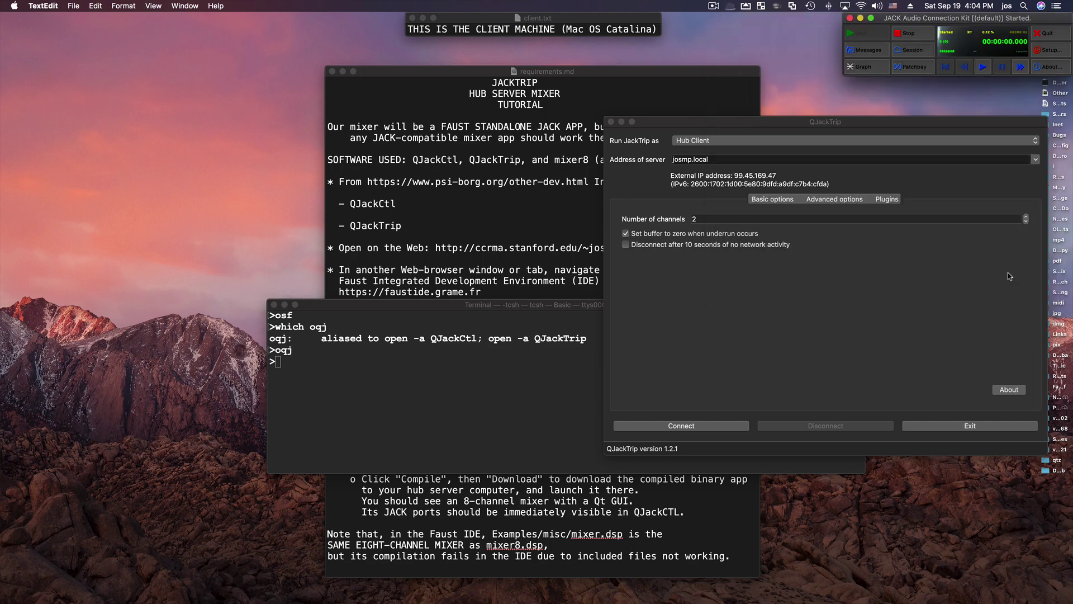
Move the QJackTrip window up closer to the JACK control window and bring the requirements.md notes to the front
drag(993, 18, 993, 21)
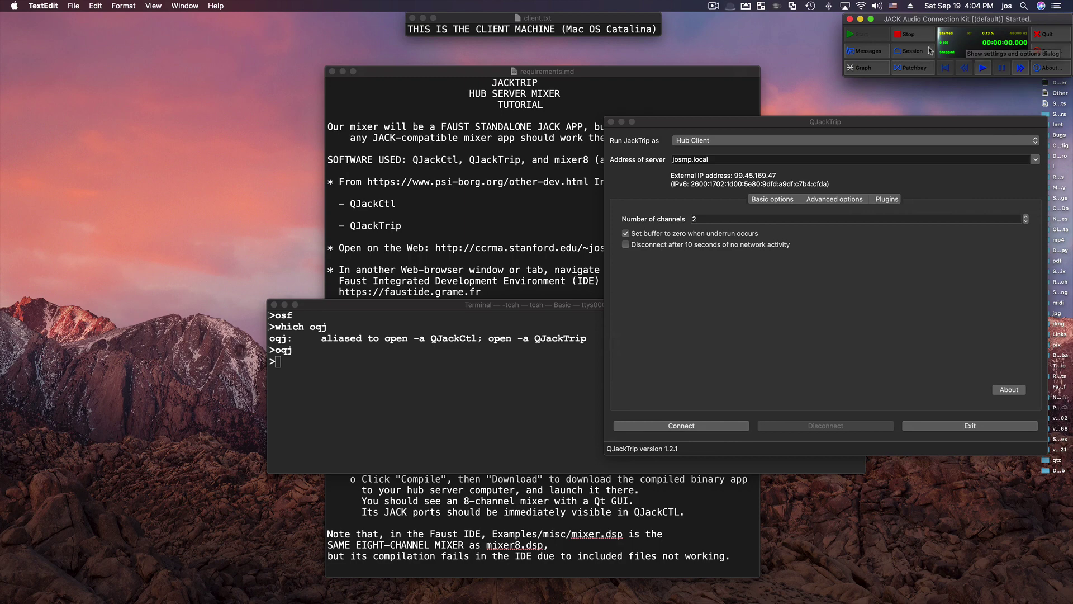
drag(922, 121, 925, 99)
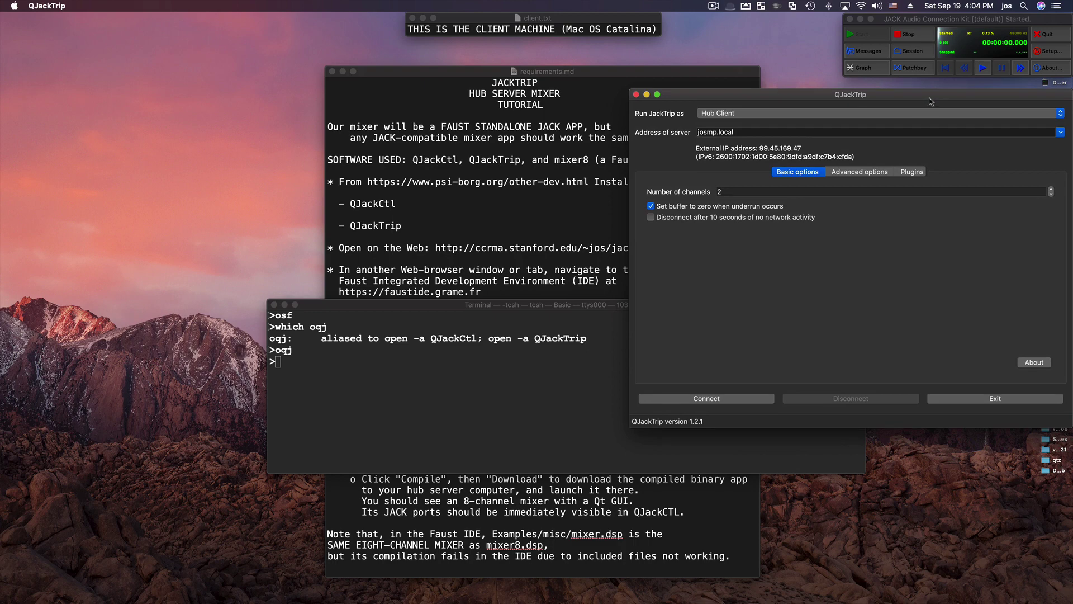
click(623, 171)
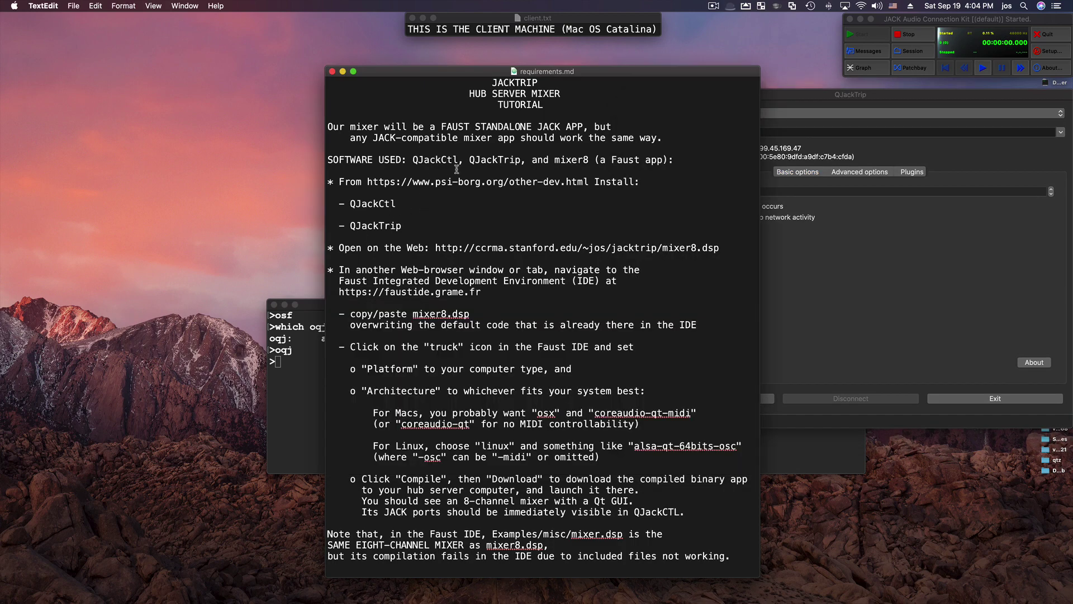
Switch to Screen Sharing and unlock the remote hub server Mac by pasting the account password
key(super+Tab)
key(super+Tab)
key(super+Tab)
key(super+Tab)
key(super+Tab)
key(super+Tab)
key(super+Tab)
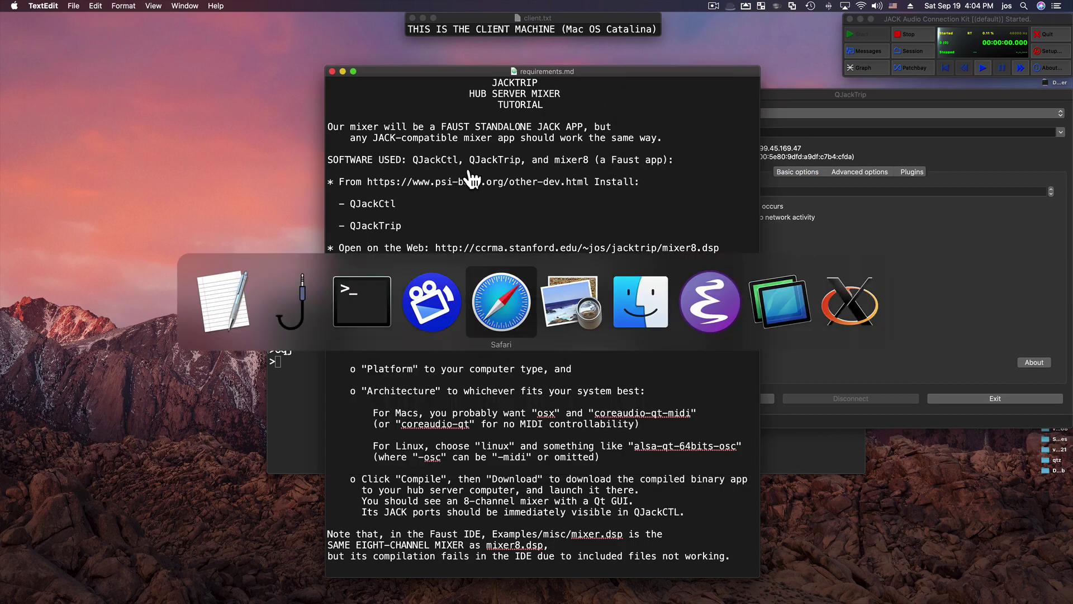
key(super+Tab)
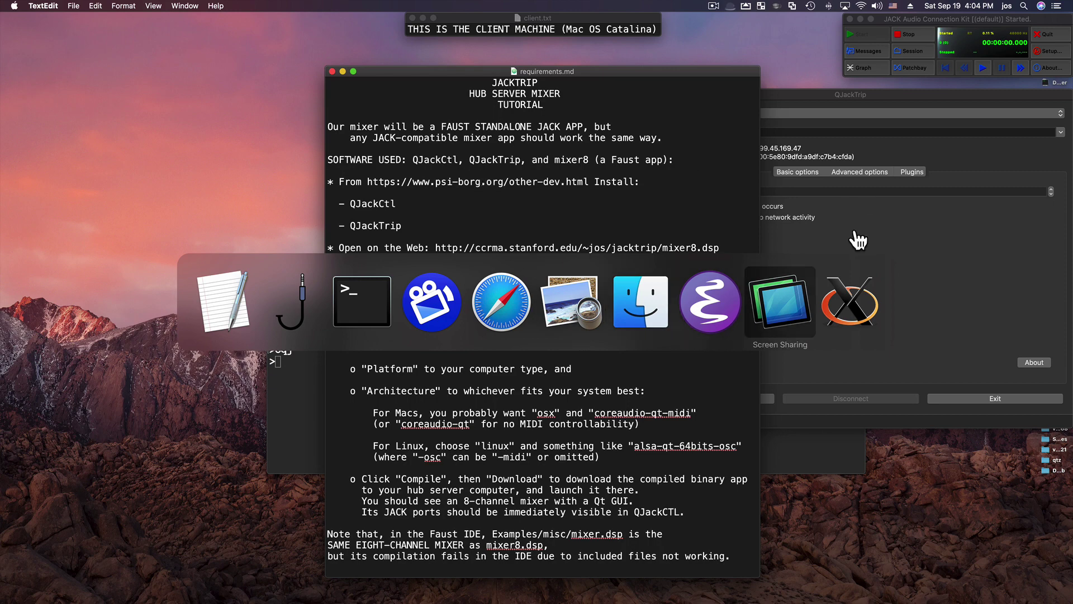
click(801, 316)
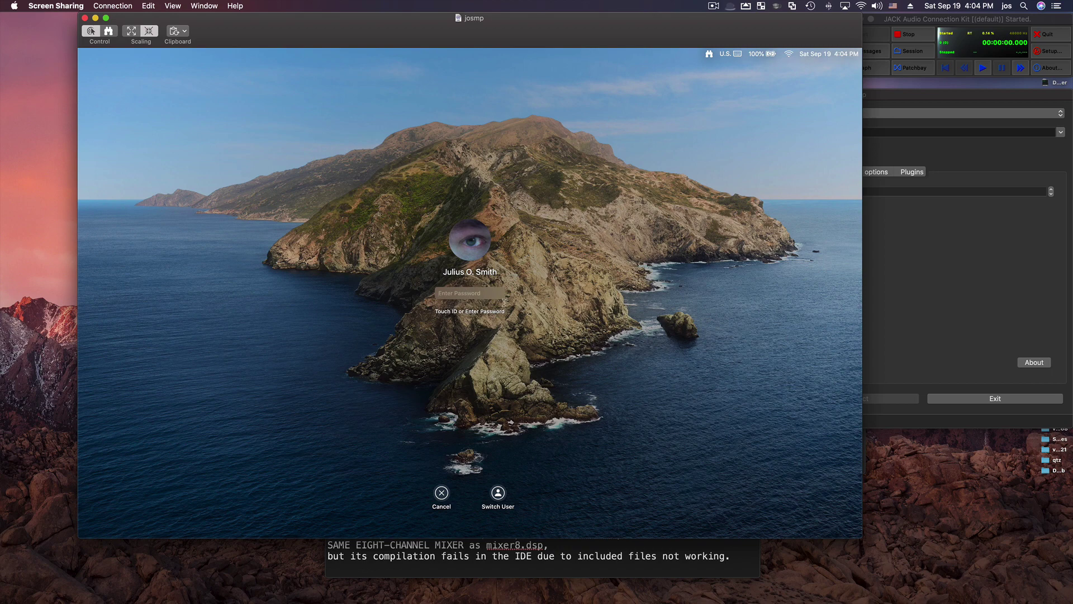
key(super+v)
key(Return)
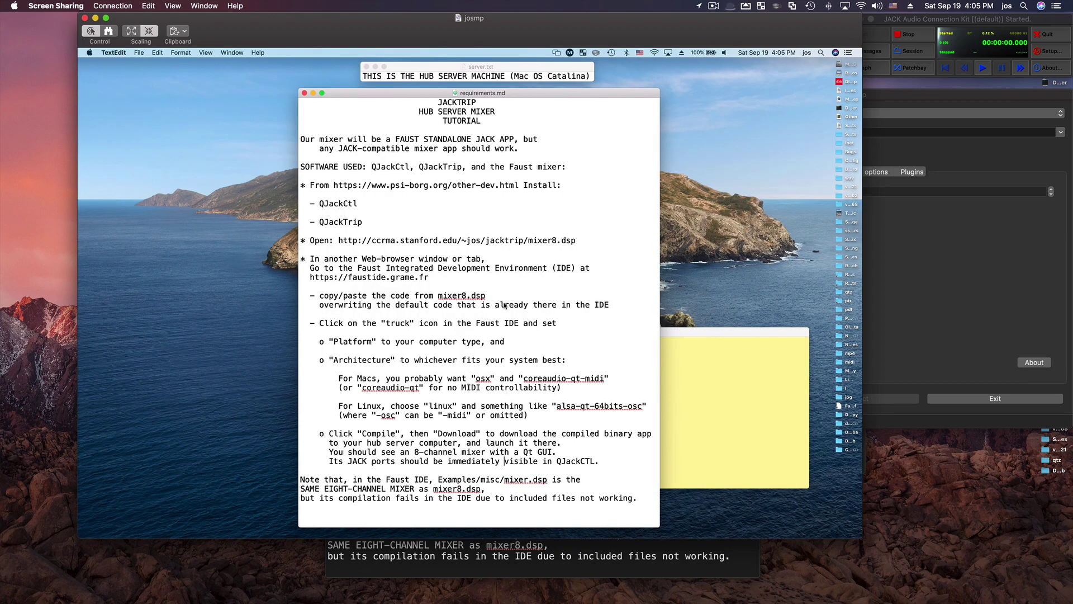
Bring the hub server's Terminal forward, move it slightly lower, and run oqj to launch QJackCtl and QJackTrip
click(727, 348)
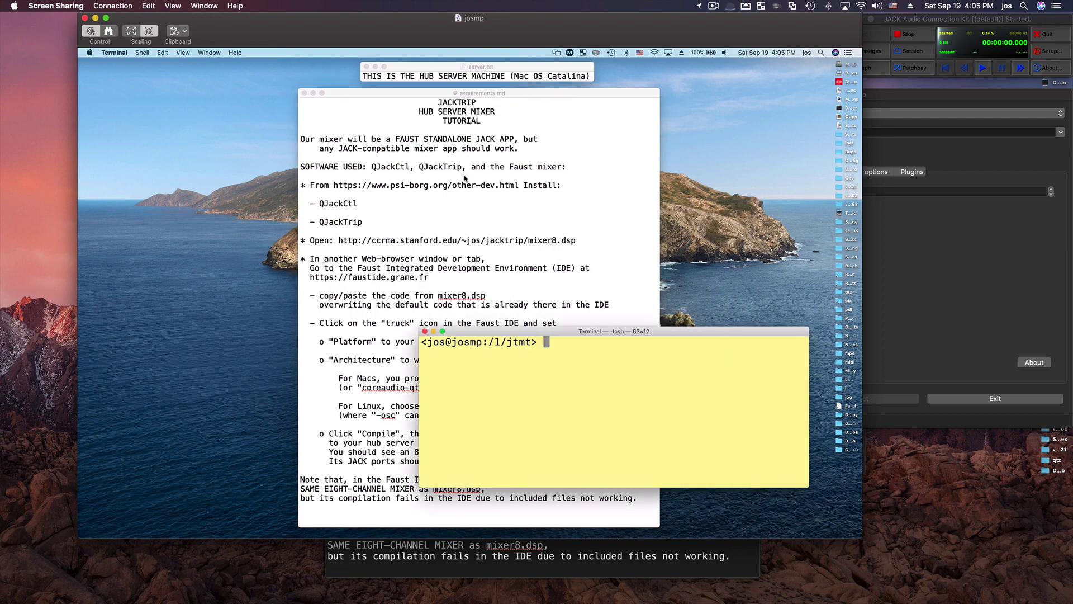
drag(548, 28, 546, 28)
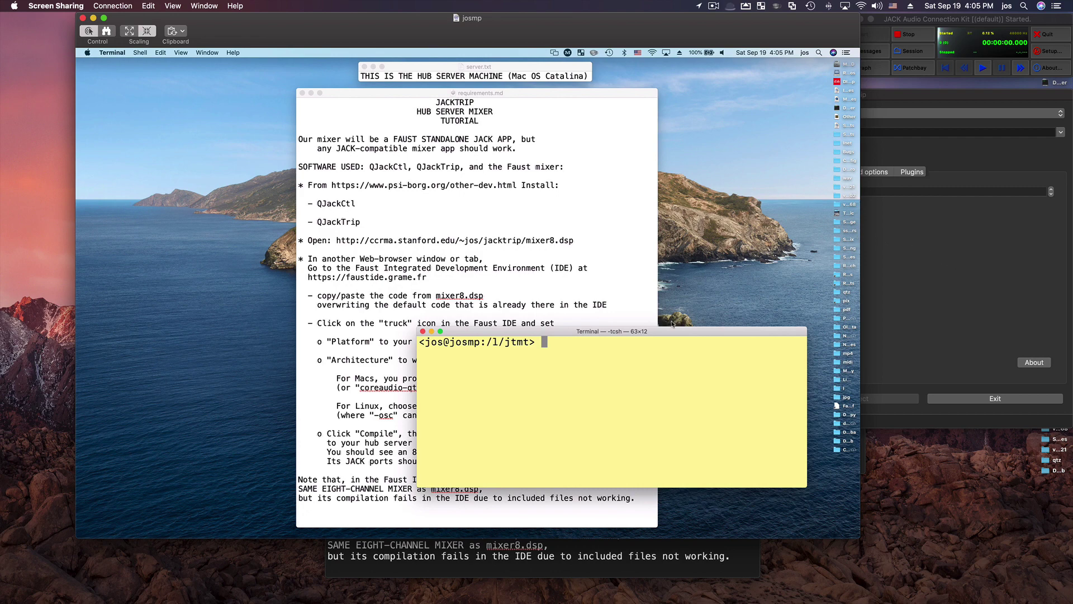
drag(674, 332, 647, 348)
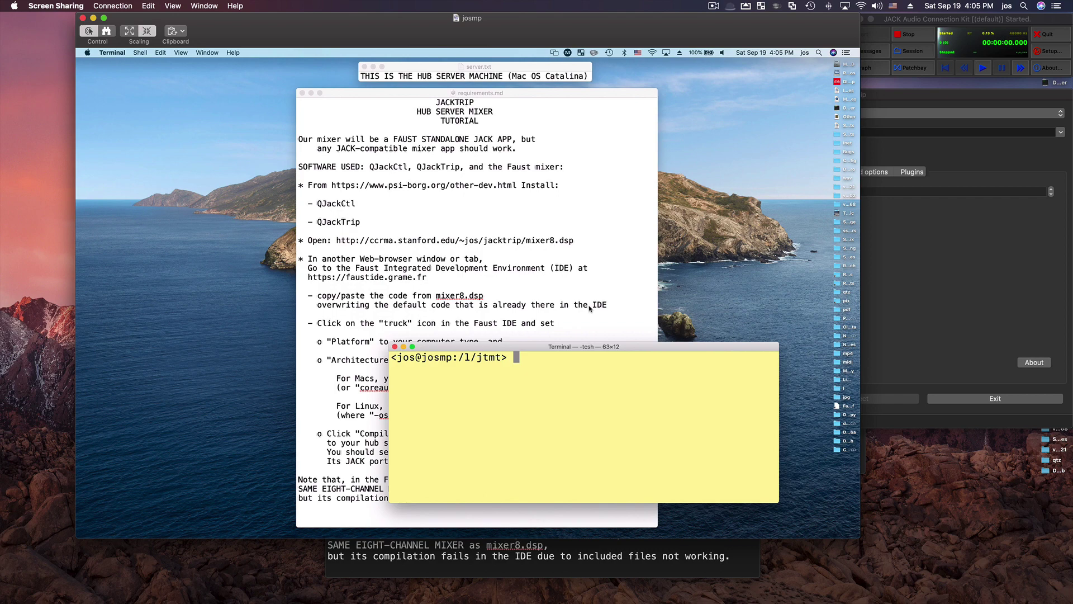
text(oqj)
key(Return)
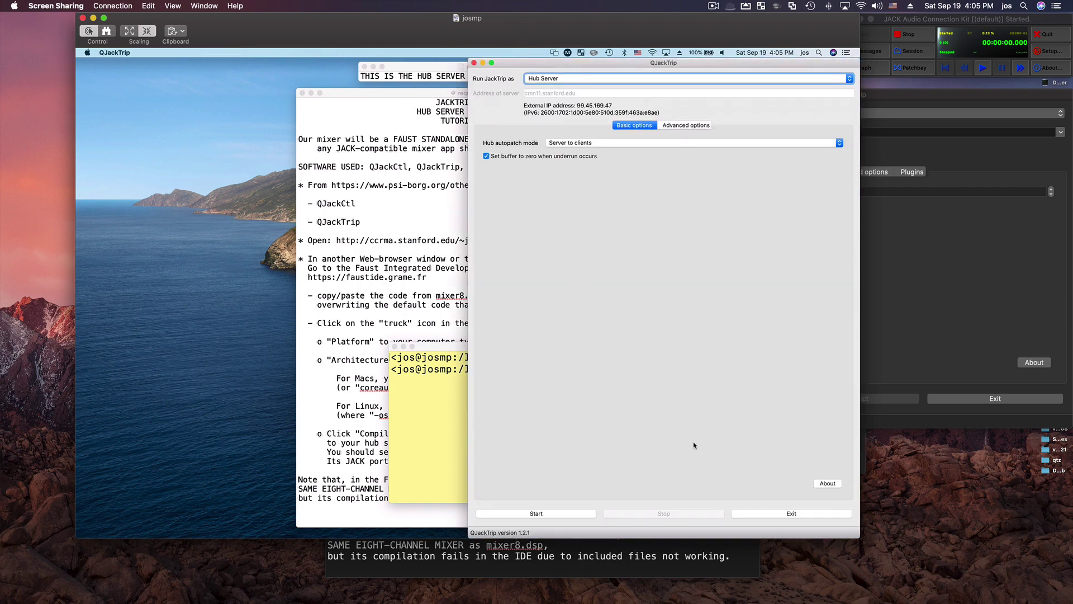
Arrange the server's windows, shrinking QJackTrip and placing it just below the JACK control window, clear of Terminal
double_click(601, 59)
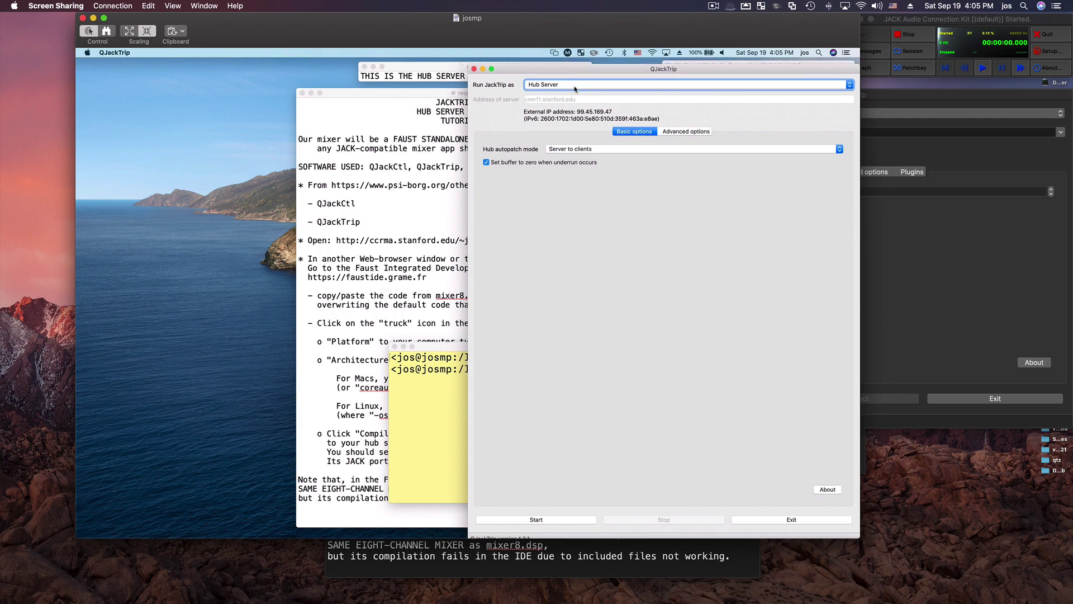
click(771, 65)
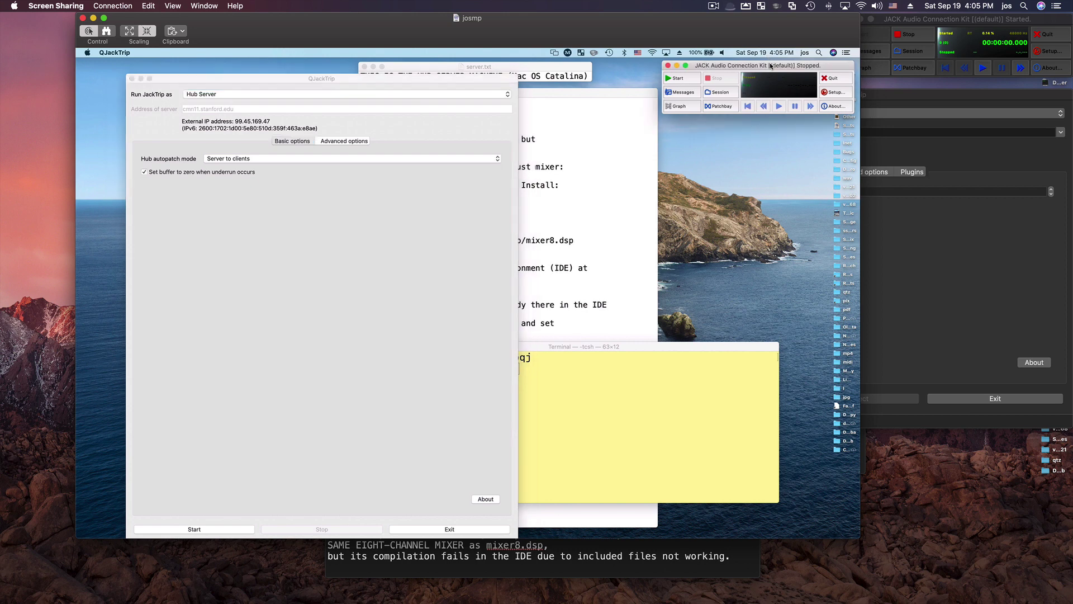
click(609, 388)
click(355, 212)
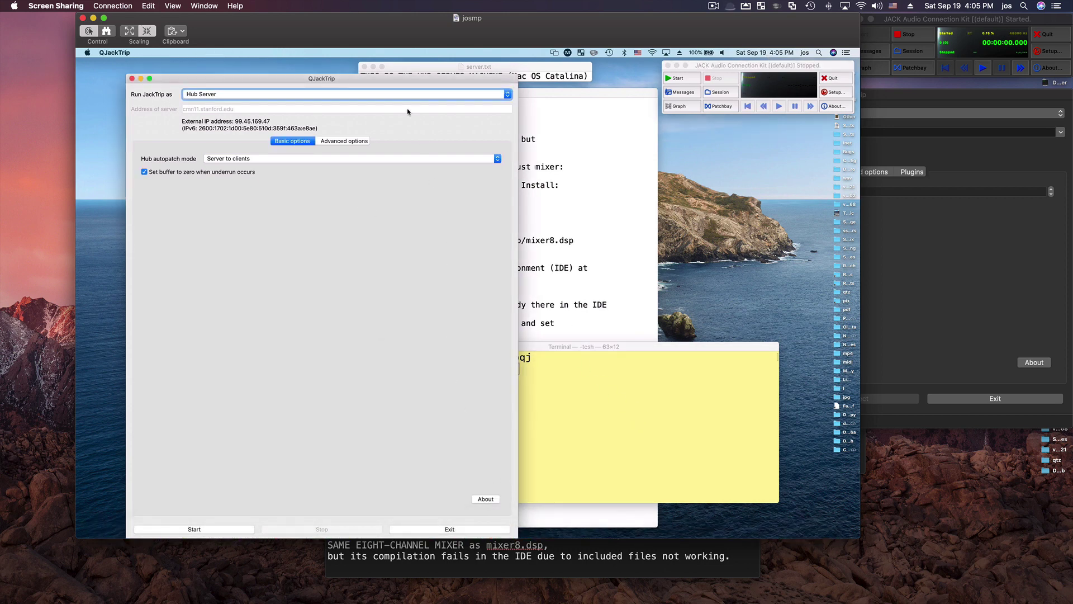
drag(375, 79, 377, 64)
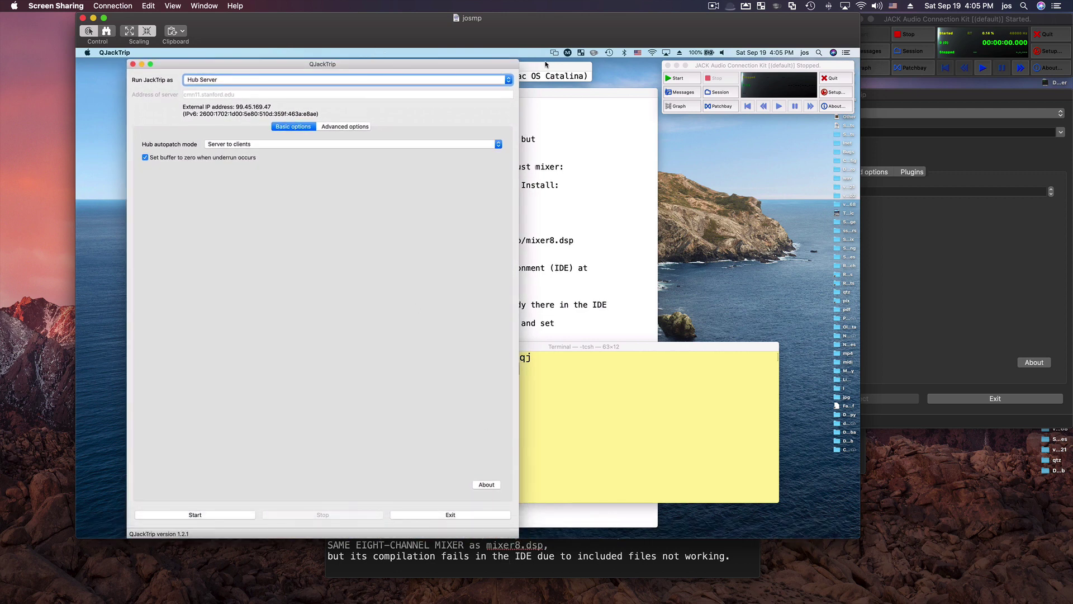
drag(515, 62, 831, 129)
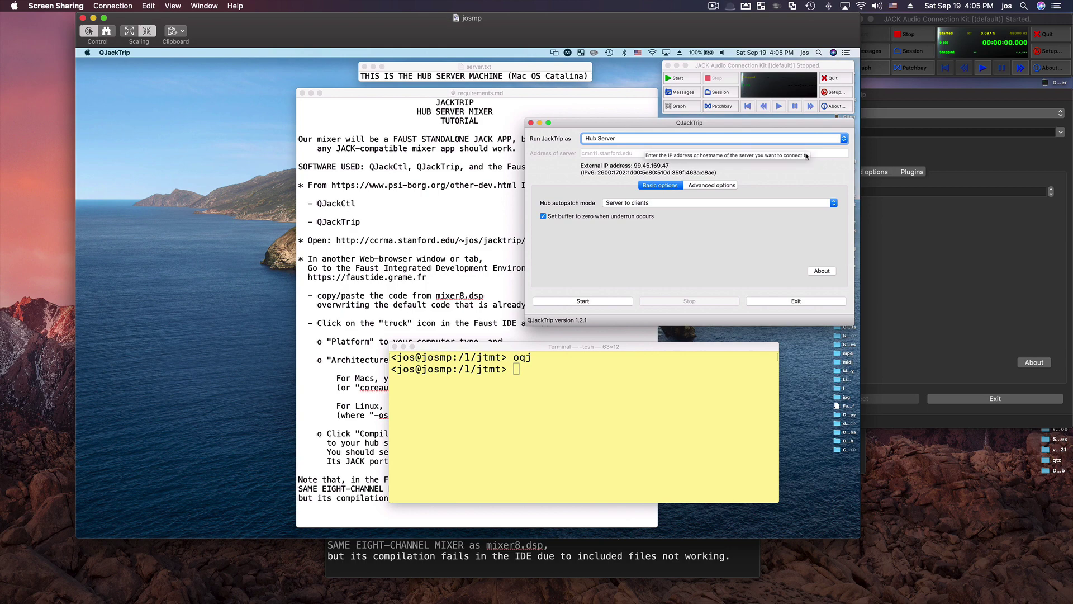
click(663, 367)
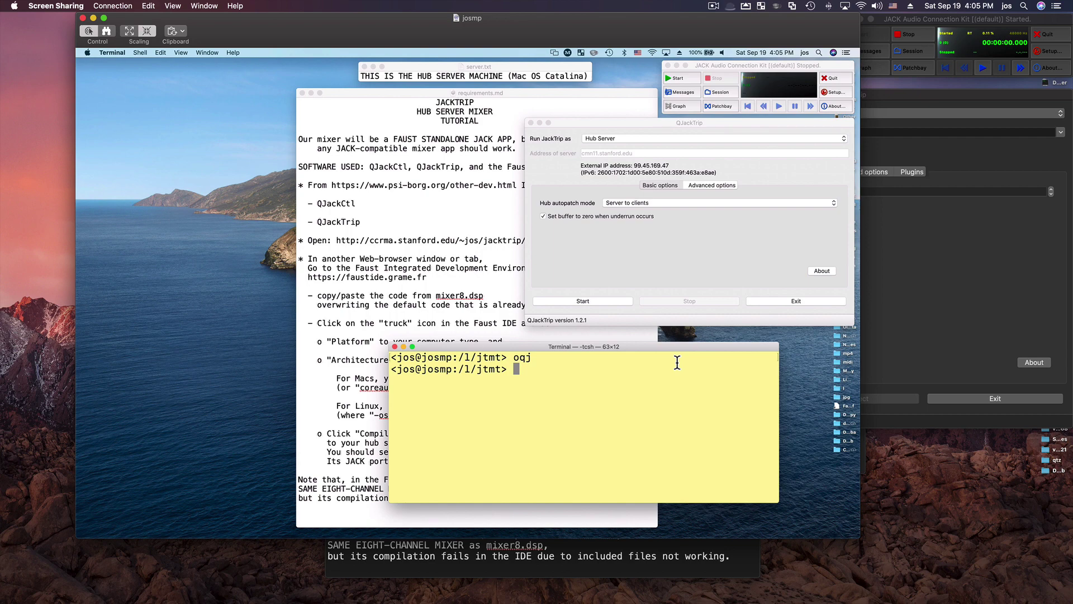
click(724, 242)
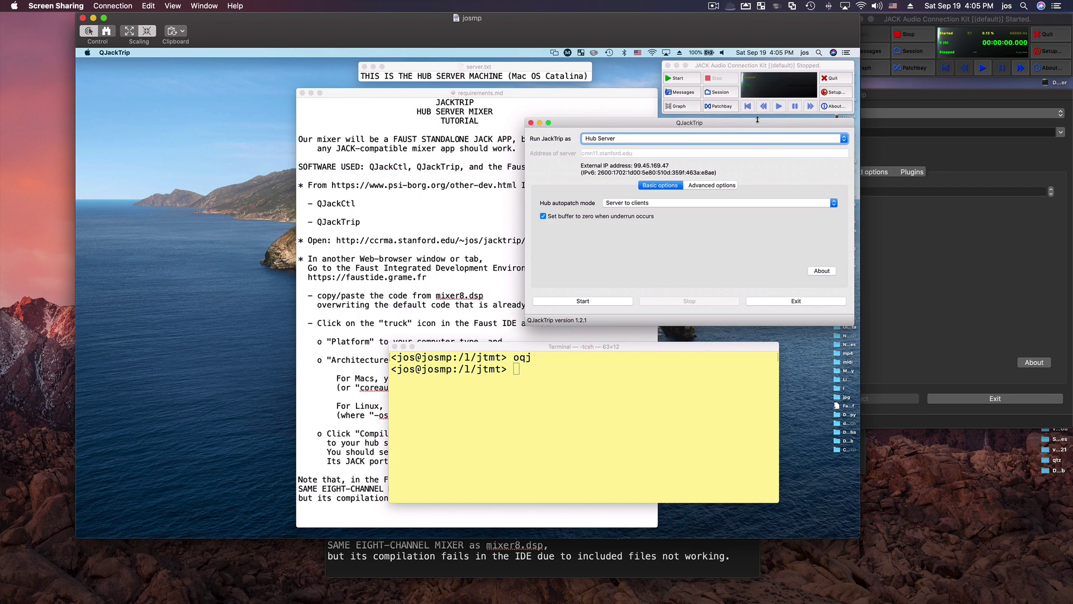
click(666, 406)
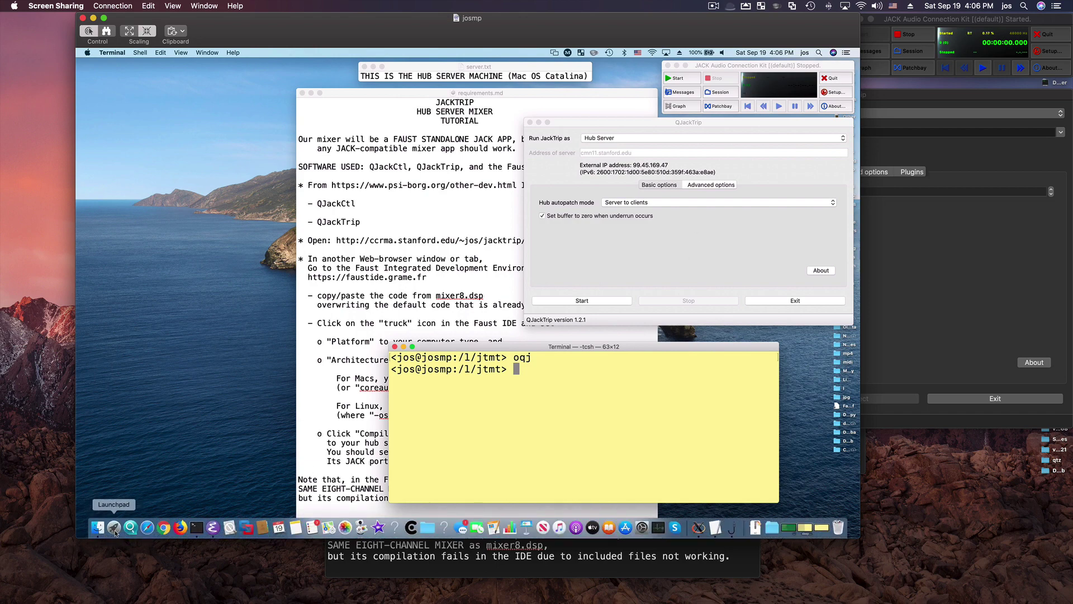
Find Terminal in the hub server's Launchpad by searching for Term, and open it
click(115, 532)
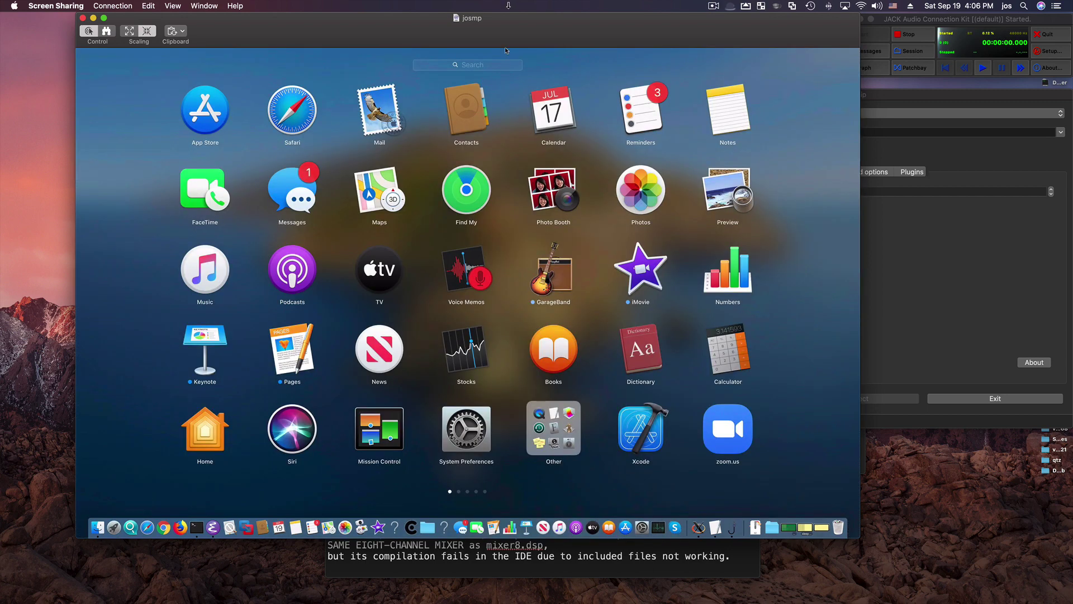
click(507, 72)
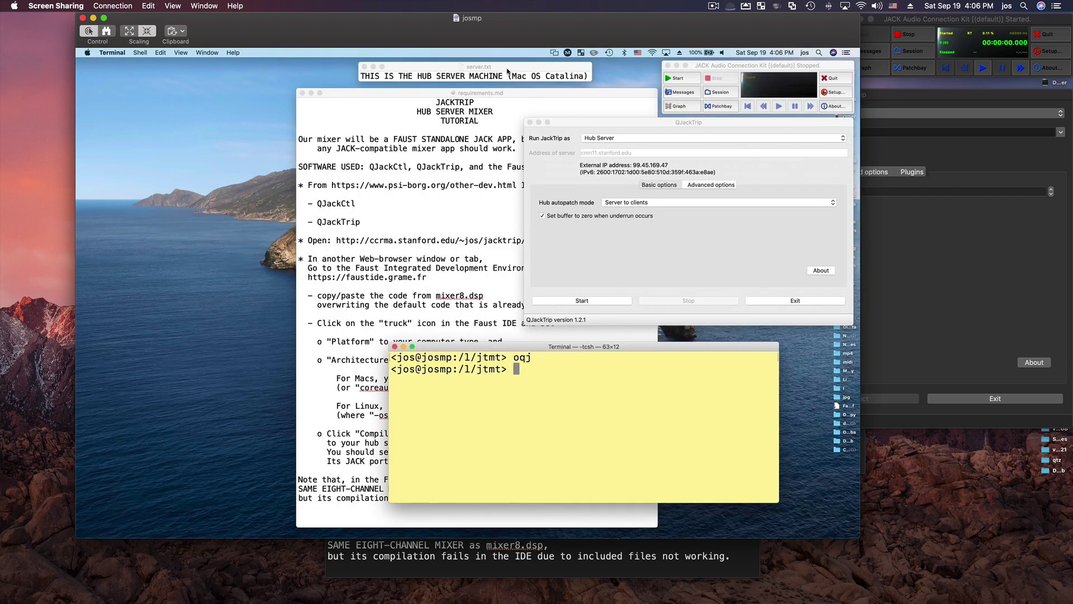
click(112, 530)
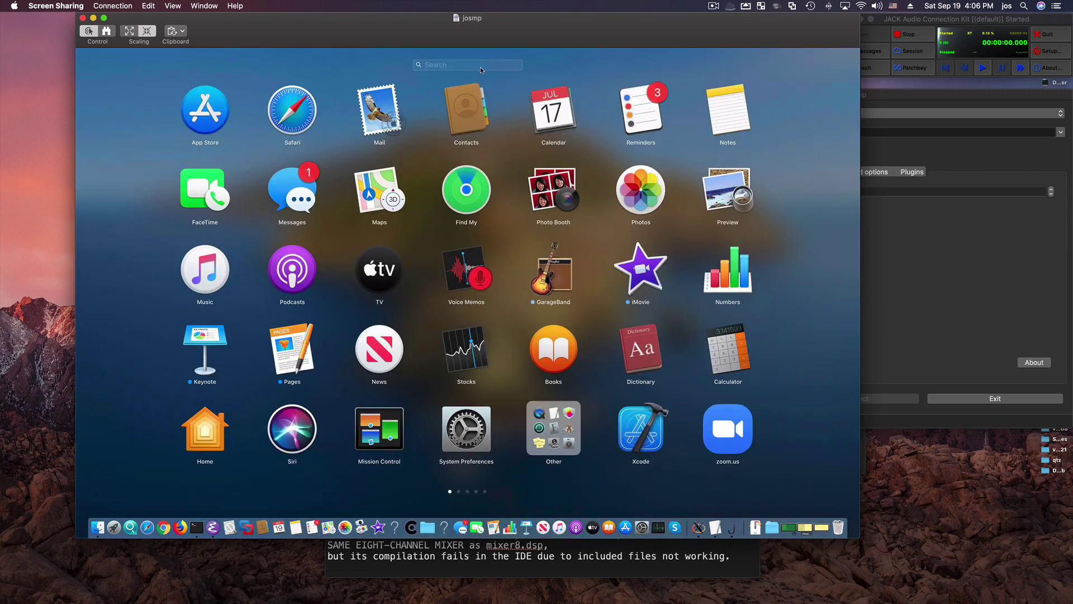
text(Term)
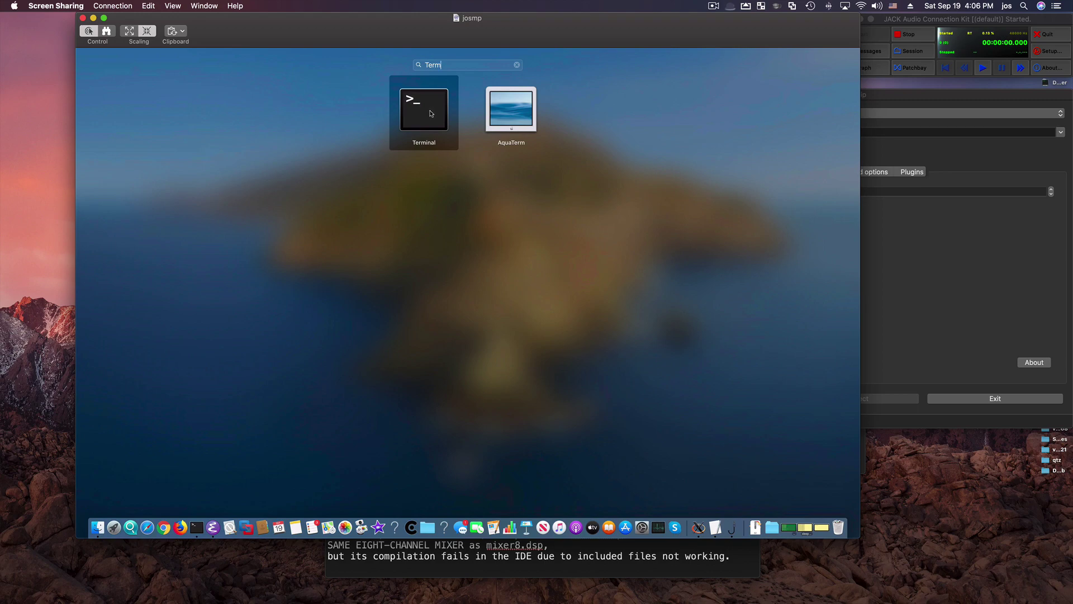
click(434, 115)
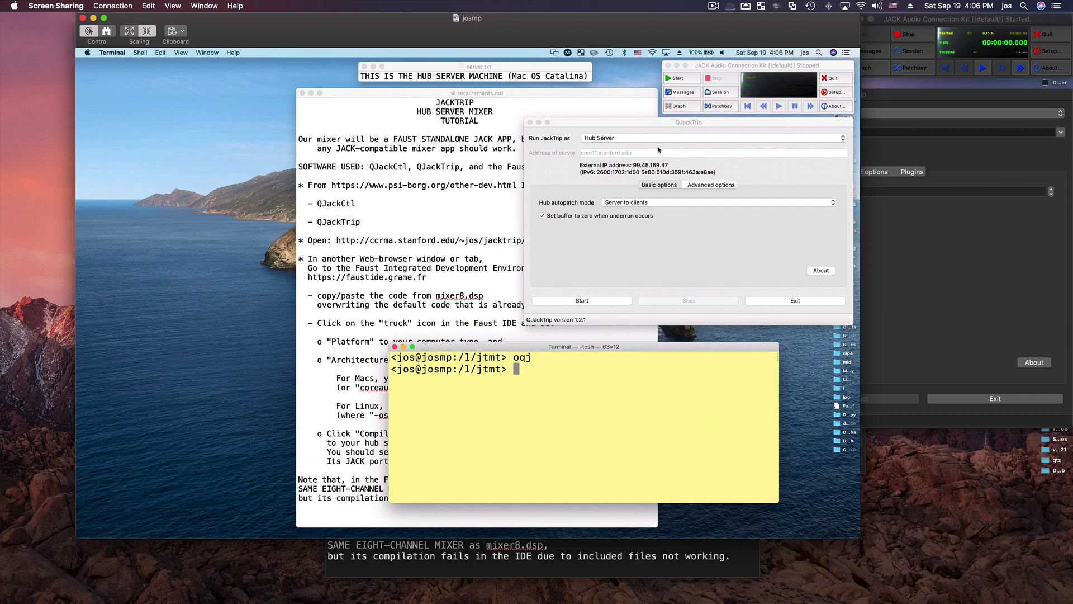
Review the hub server's JACK parameters and advanced settings, leave the setup without changes, and start the JACK server
click(642, 125)
click(754, 64)
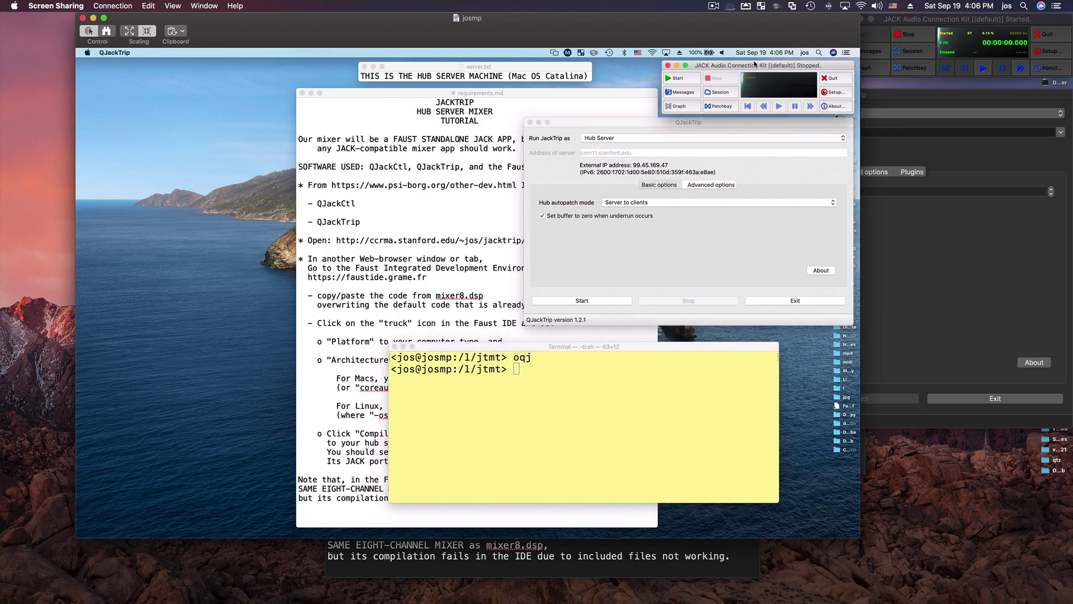
click(849, 94)
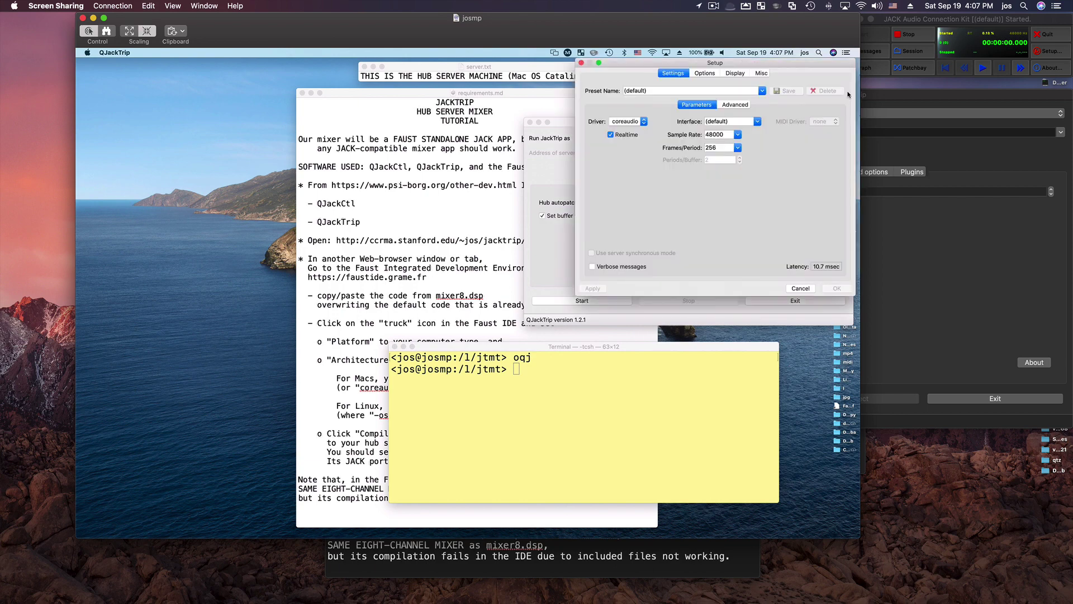
click(743, 107)
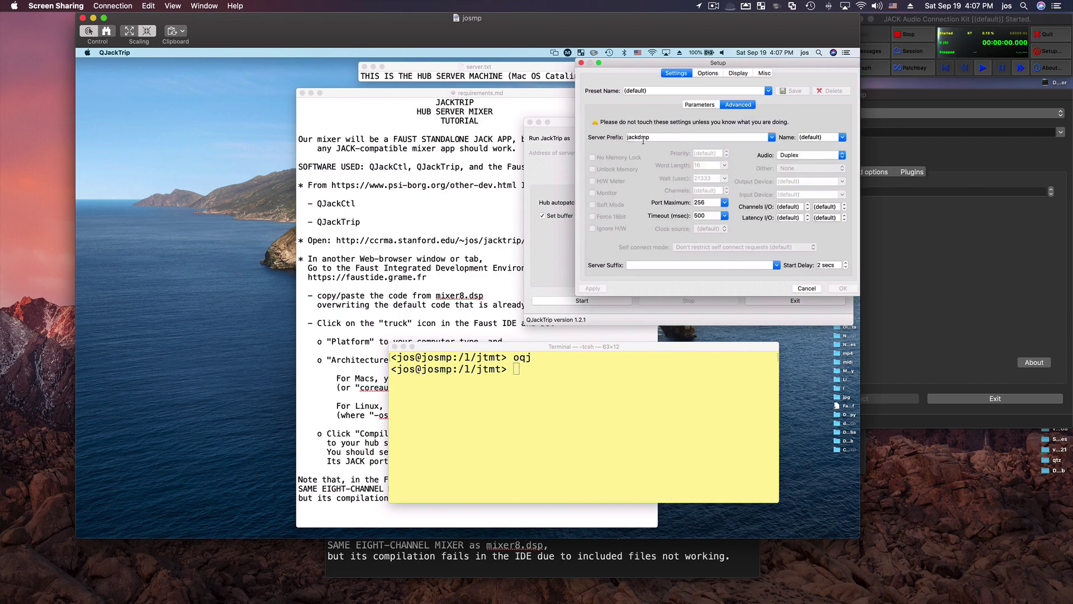
click(700, 105)
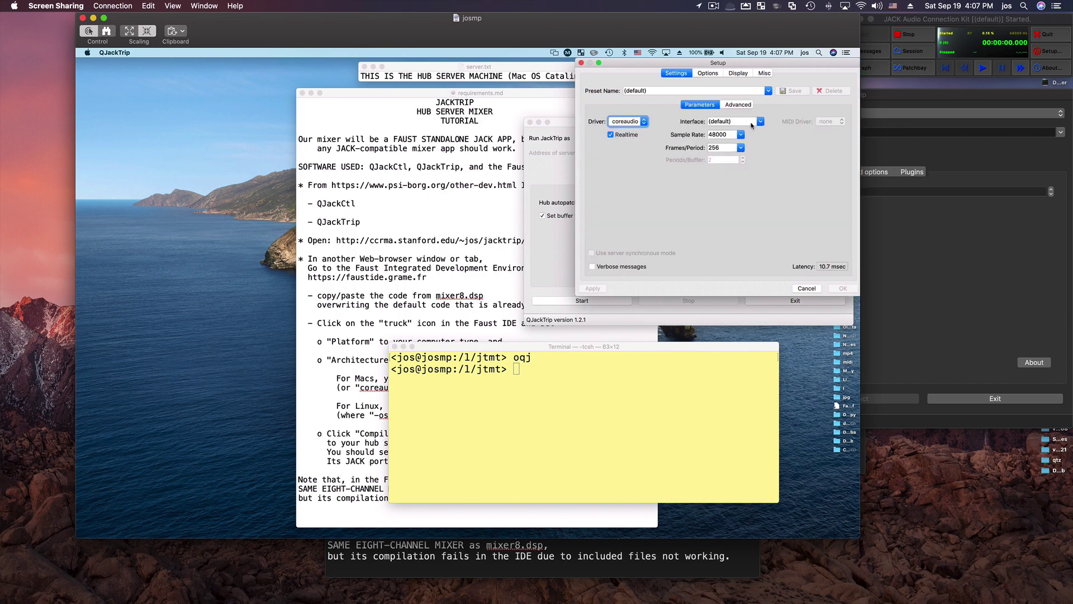
click(807, 288)
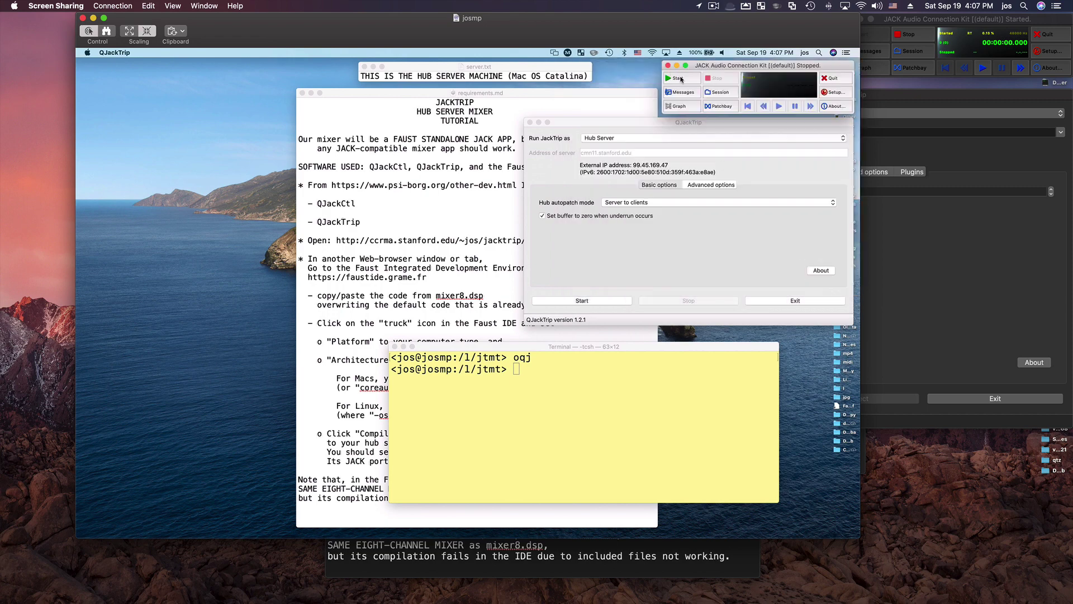
click(682, 79)
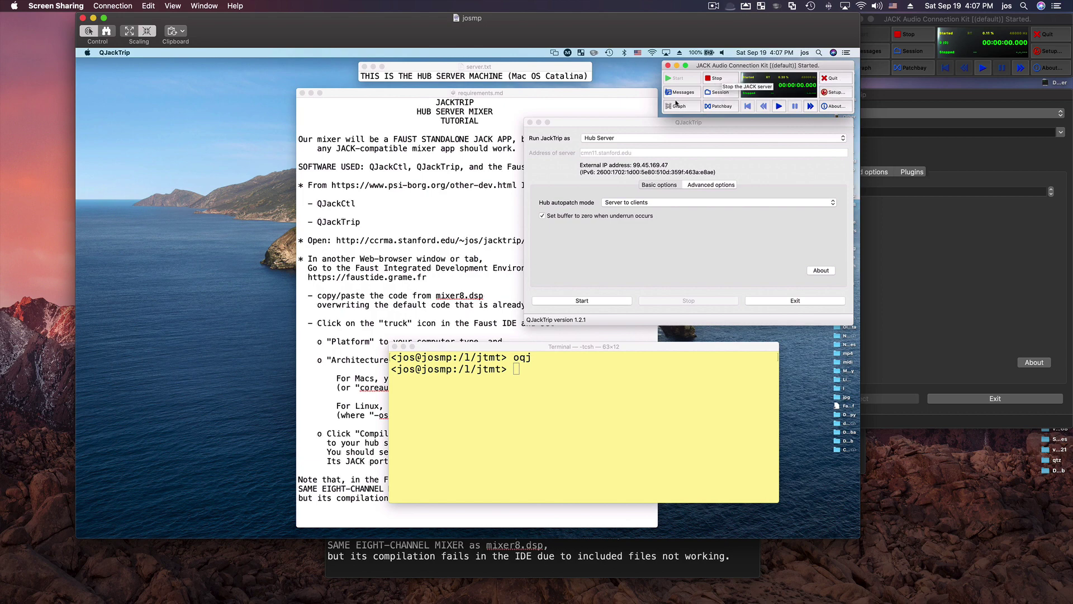
Move QJackTrip clear of the JACK control window and shift the requirements.md notes down below Terminal
drag(653, 124, 584, 135)
click(568, 114)
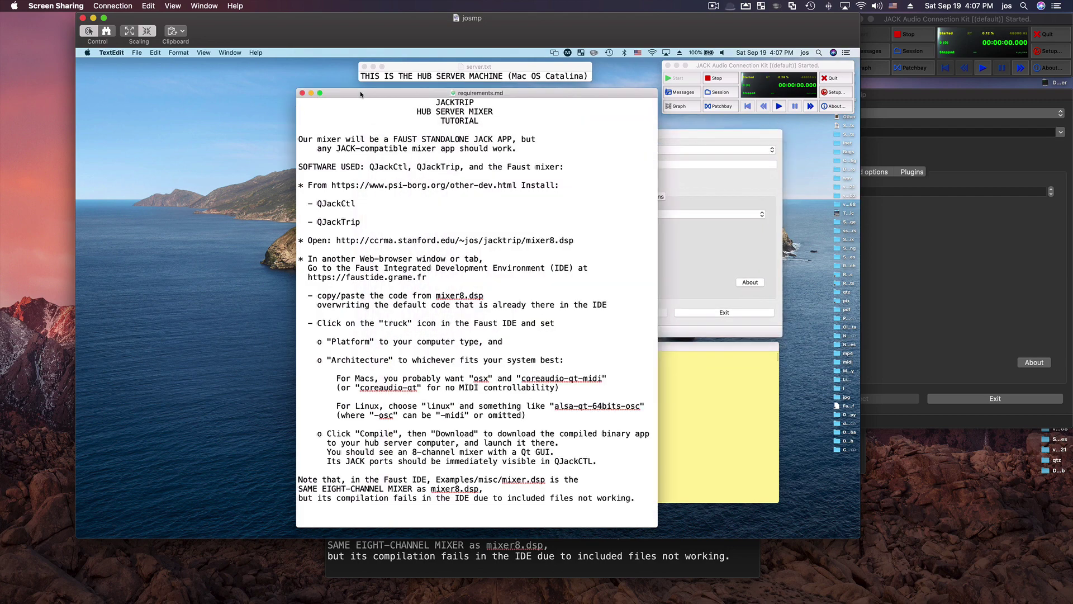
drag(391, 369, 395, 547)
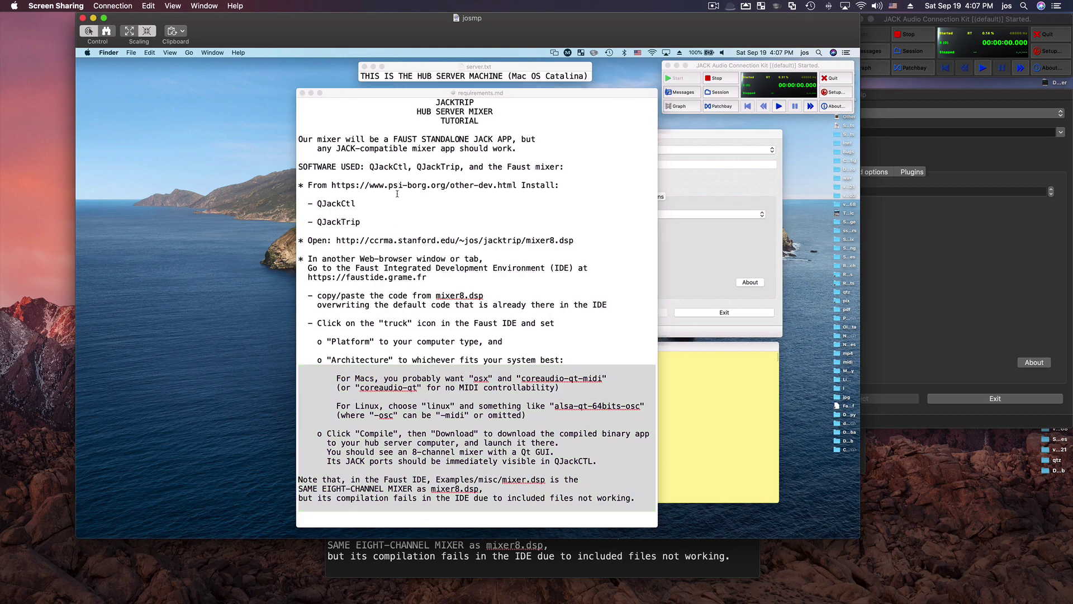
click(377, 89)
drag(376, 90, 524, 506)
drag(485, 70, 484, 69)
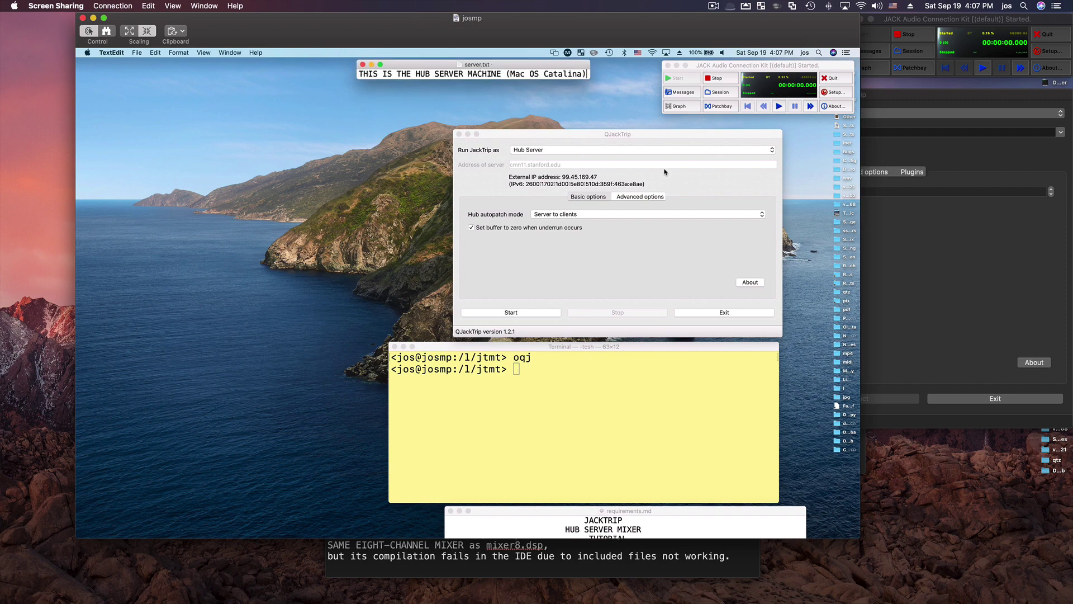
Keep QJackTrip running as Hub Server and step up the Queue Buffer Length in its advanced options
click(677, 148)
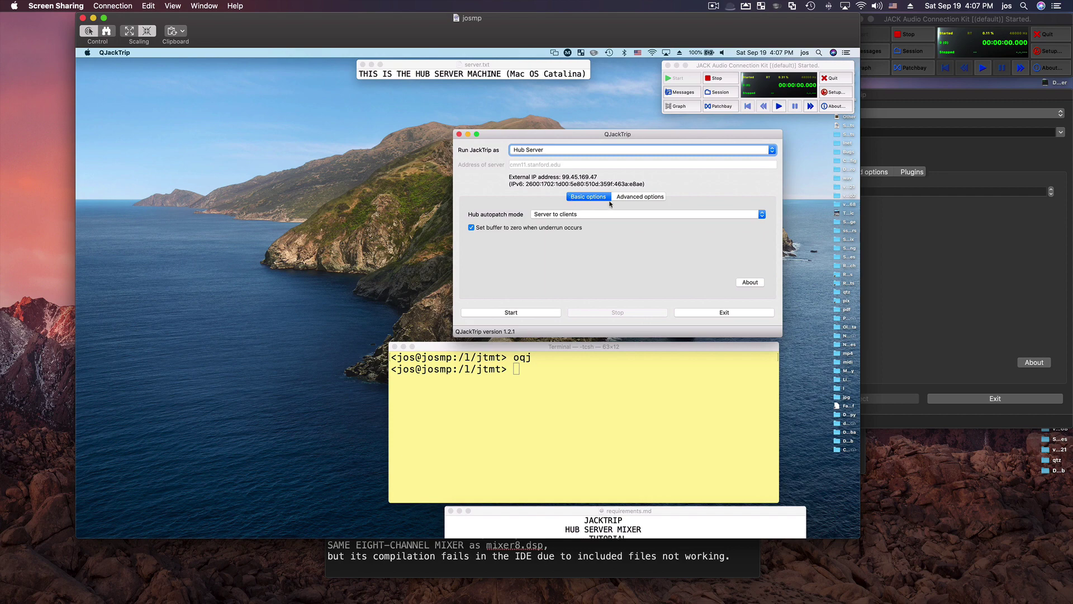
click(641, 197)
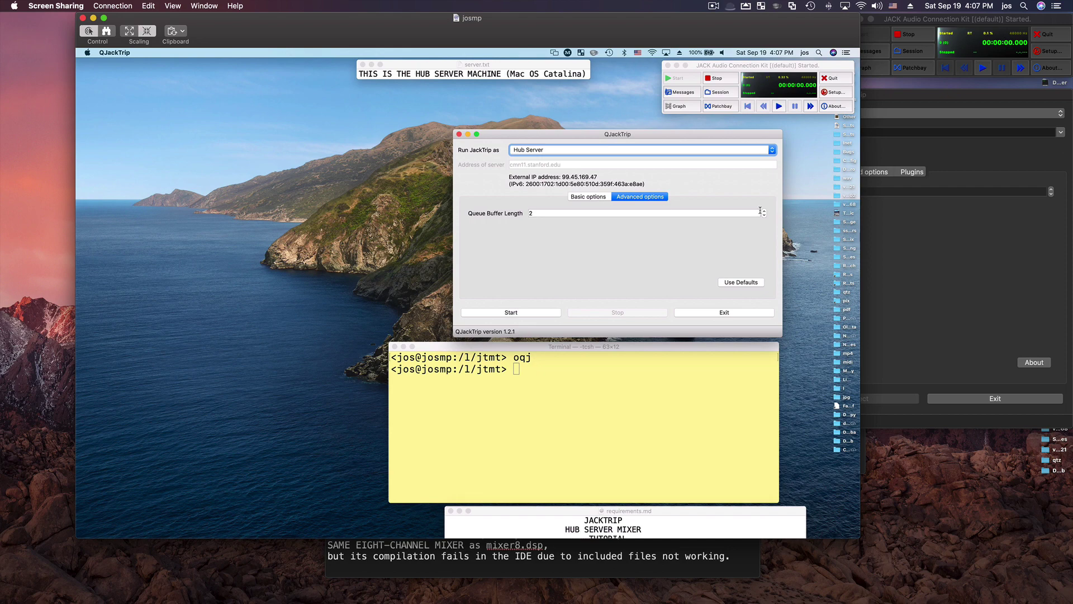
click(765, 212)
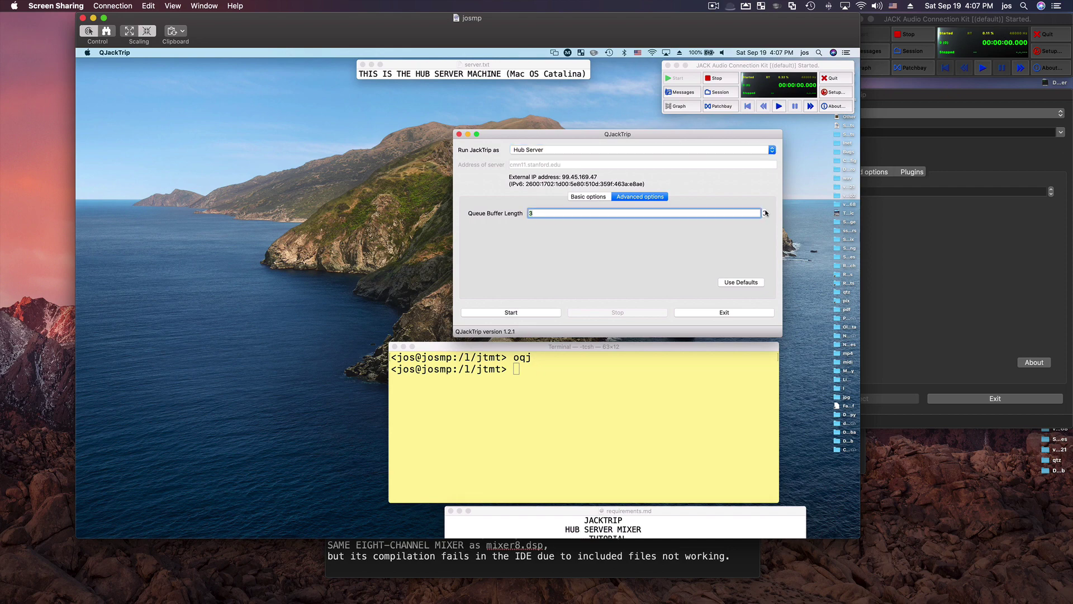
click(765, 212)
Look through the hub autopatch modes and the JackTrip run modes, keeping Server to clients and Hub Server selected
click(587, 198)
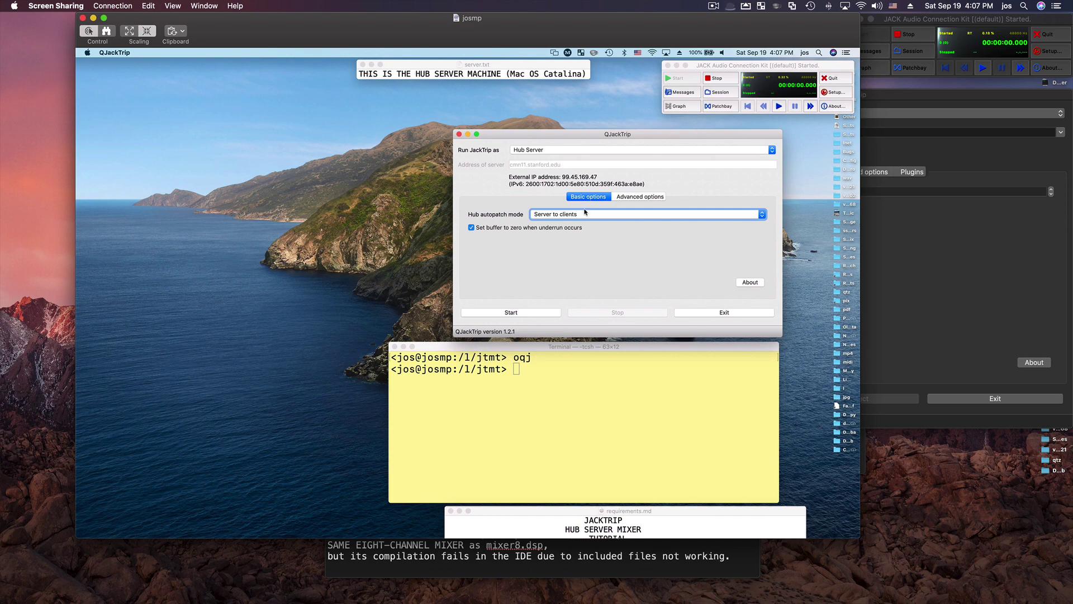
click(595, 215)
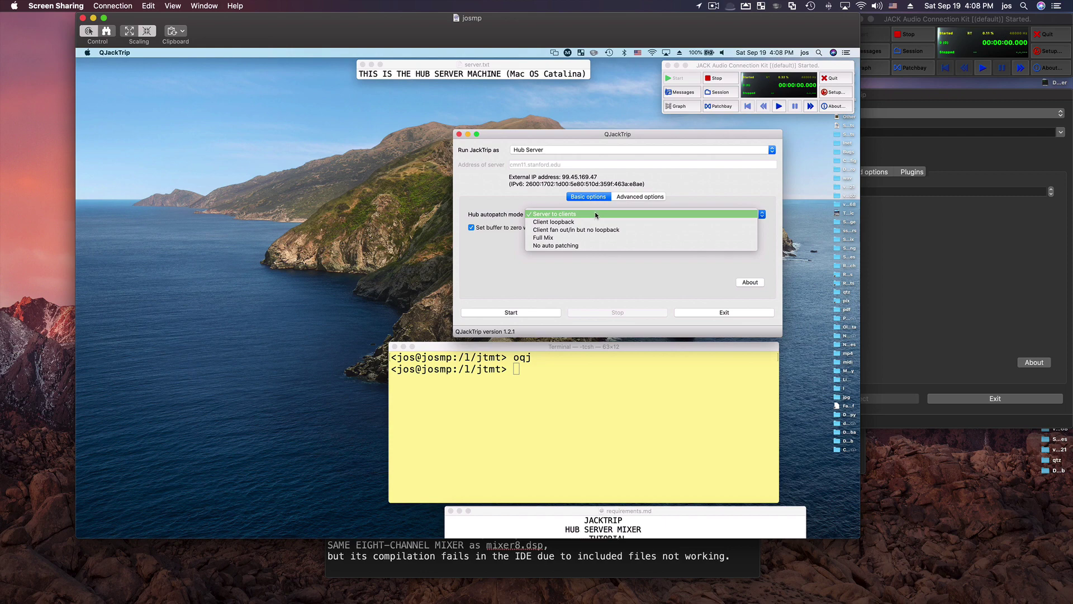
click(591, 202)
click(619, 150)
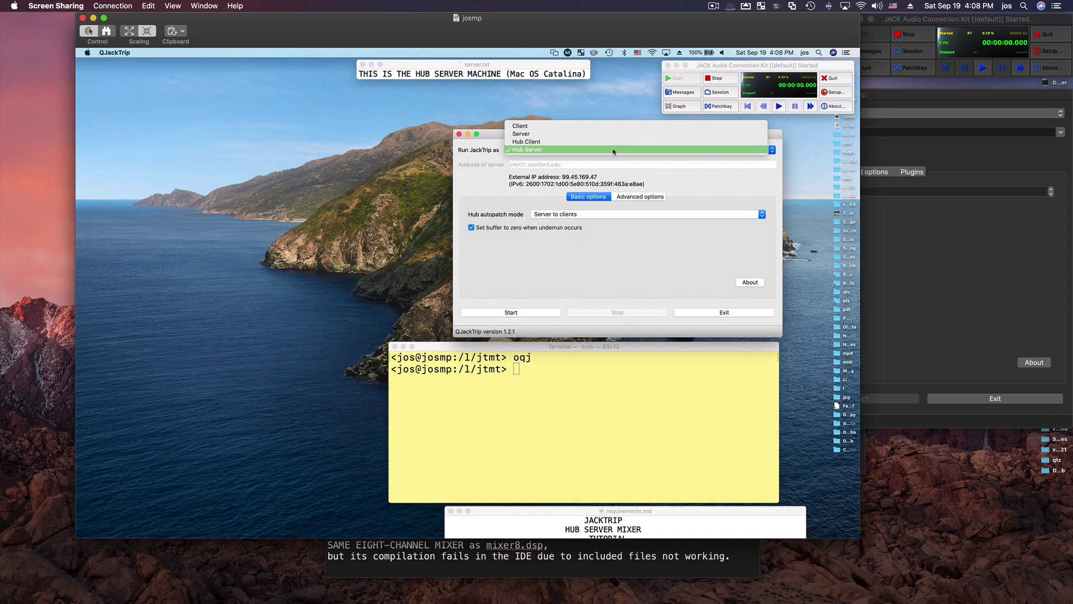
click(614, 150)
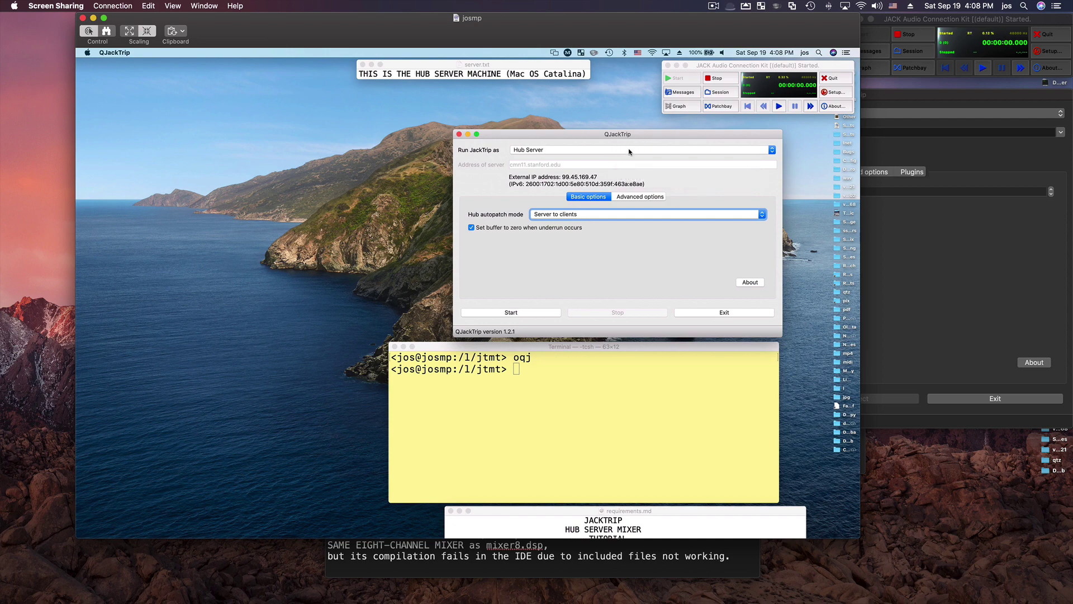
Set the hub autopatch mode to No auto patching and start the hub server in QJackTrip
click(632, 217)
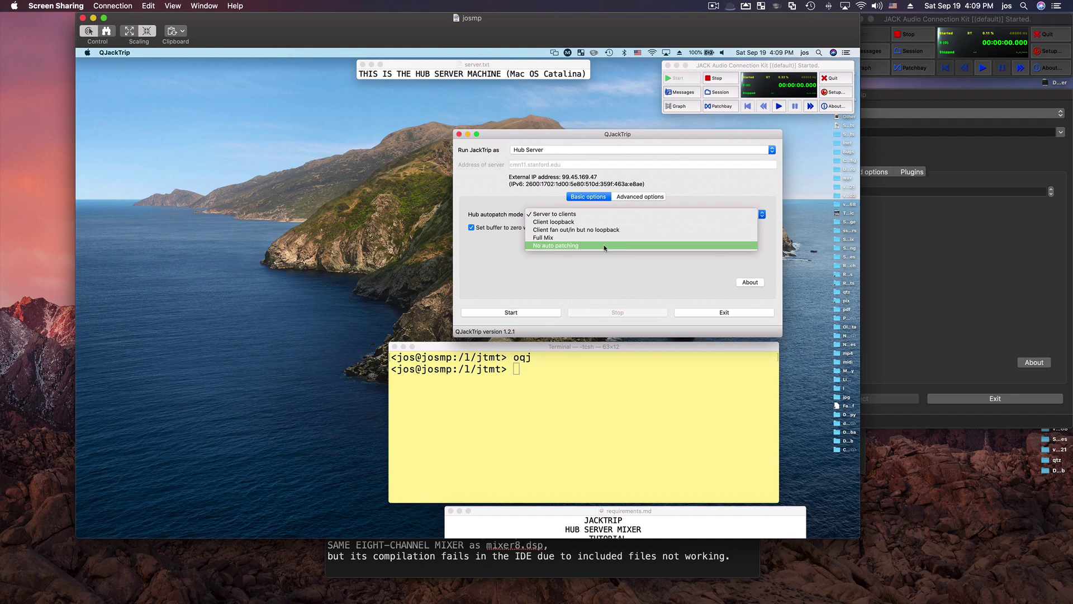
click(605, 248)
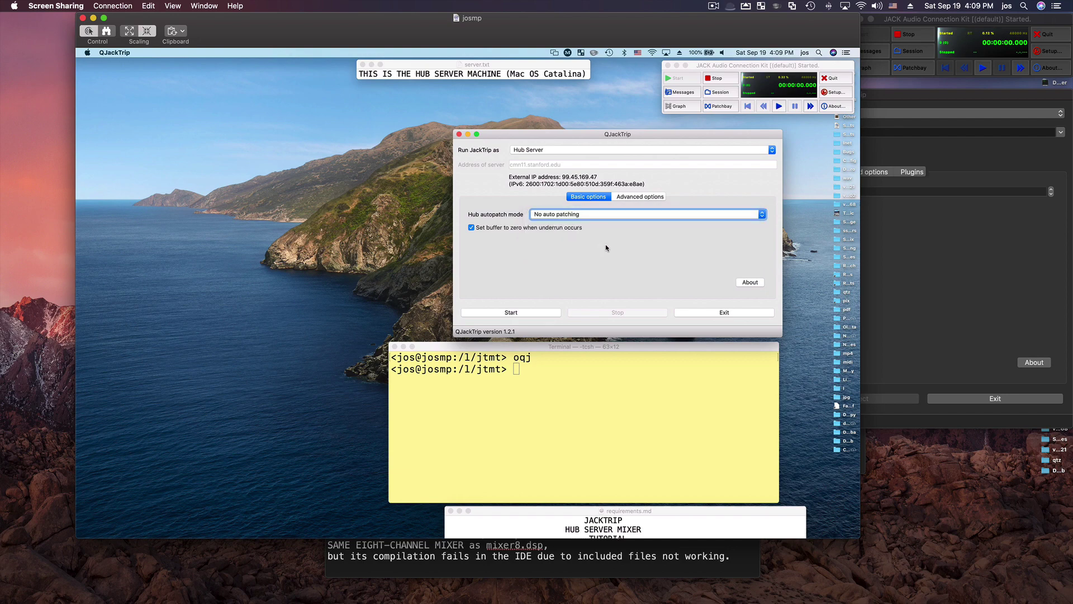
click(494, 313)
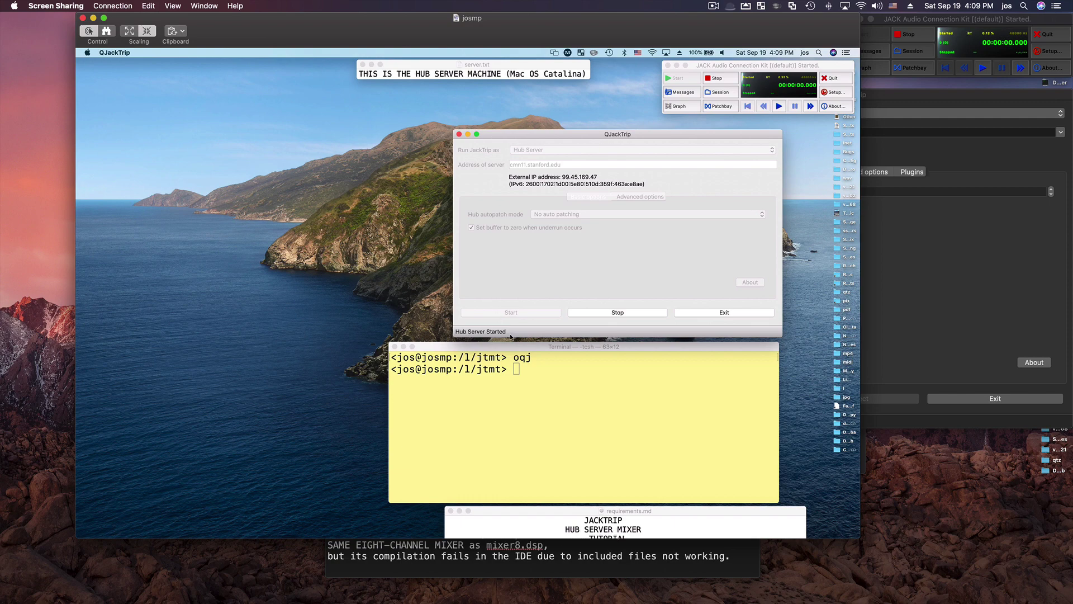
Move QJackTrip and Terminal away from the JACK control window, and hide Terminal
click(475, 348)
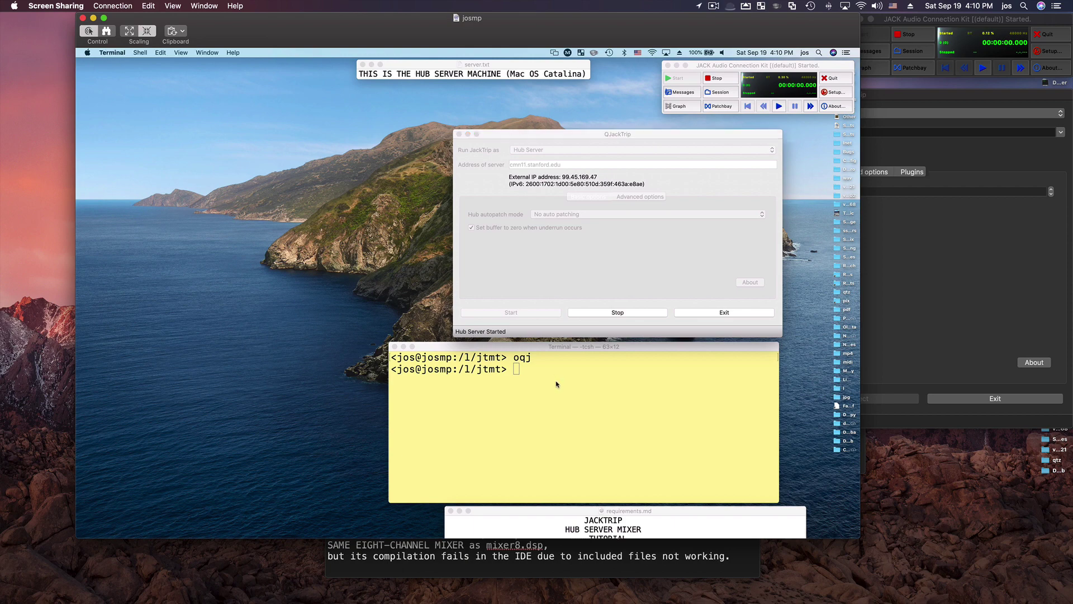
drag(604, 133, 453, 105)
drag(657, 347, 561, 324)
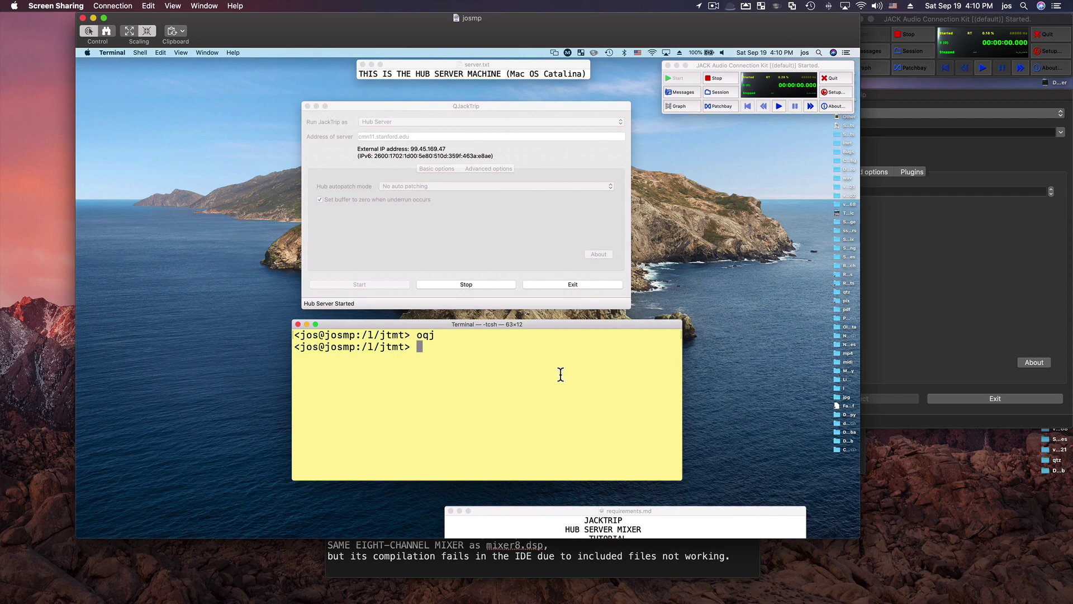
key(super+h)
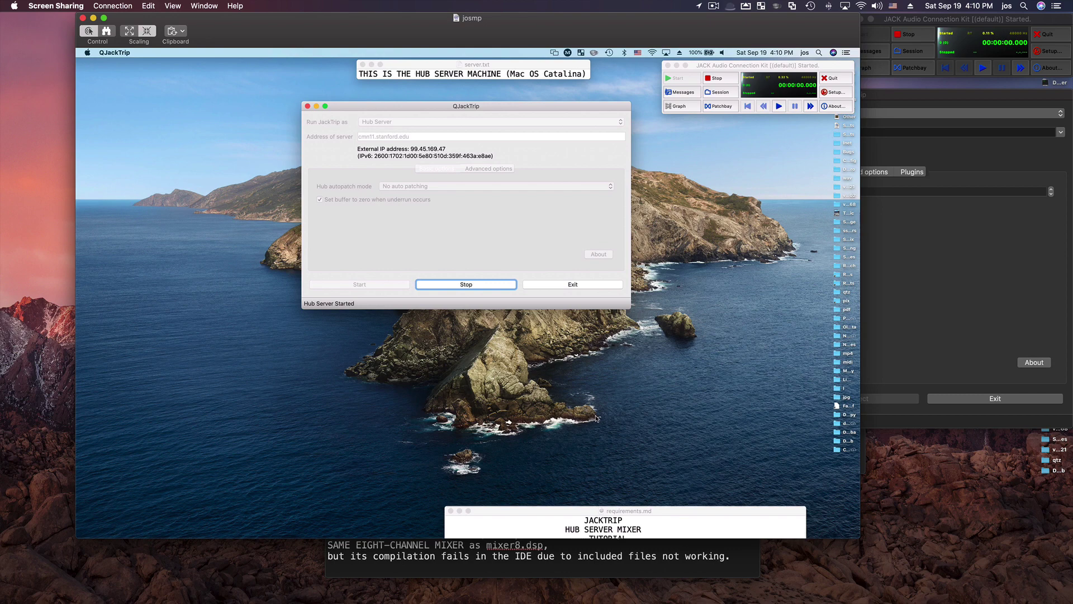
Open the JACK connection graph, widen its window, and place the system capture and playback blocks apart from each other
click(681, 106)
drag(613, 113, 806, 125)
drag(568, 249, 601, 241)
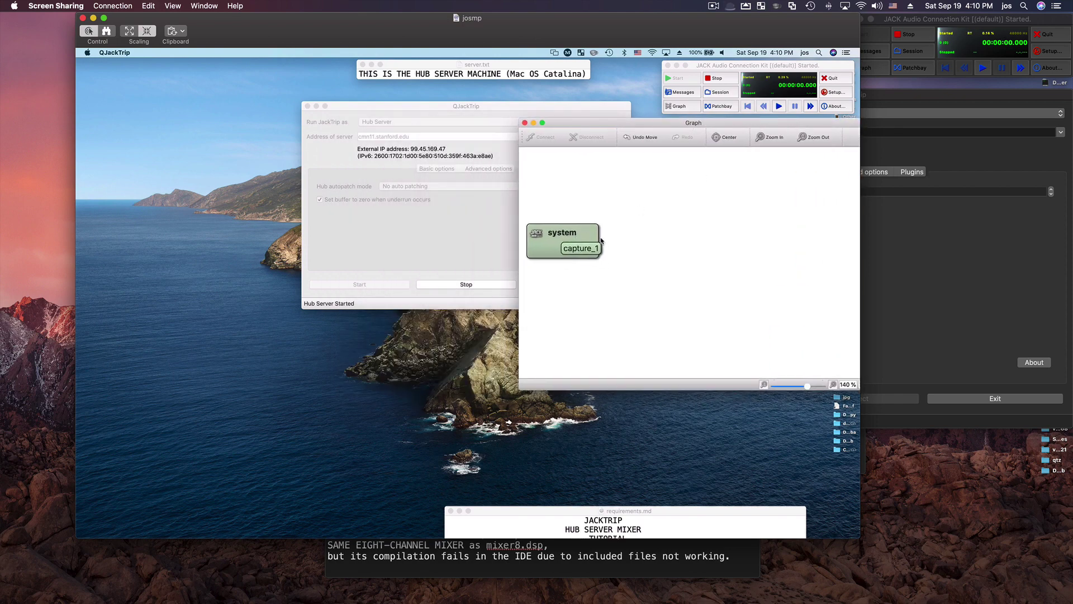
drag(519, 305, 306, 305)
drag(792, 289, 801, 259)
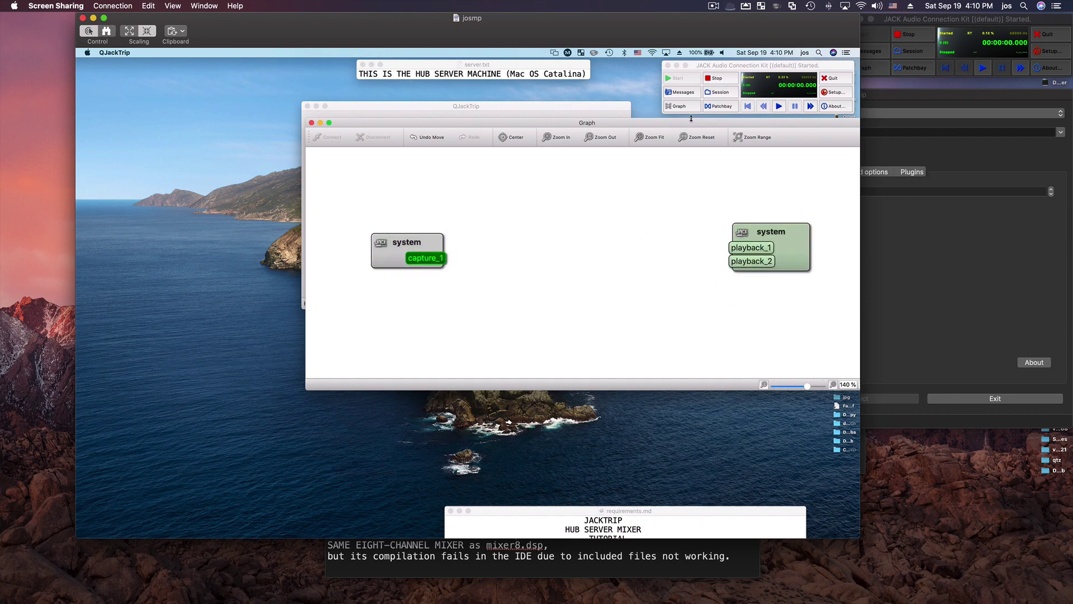
drag(691, 119, 691, 128)
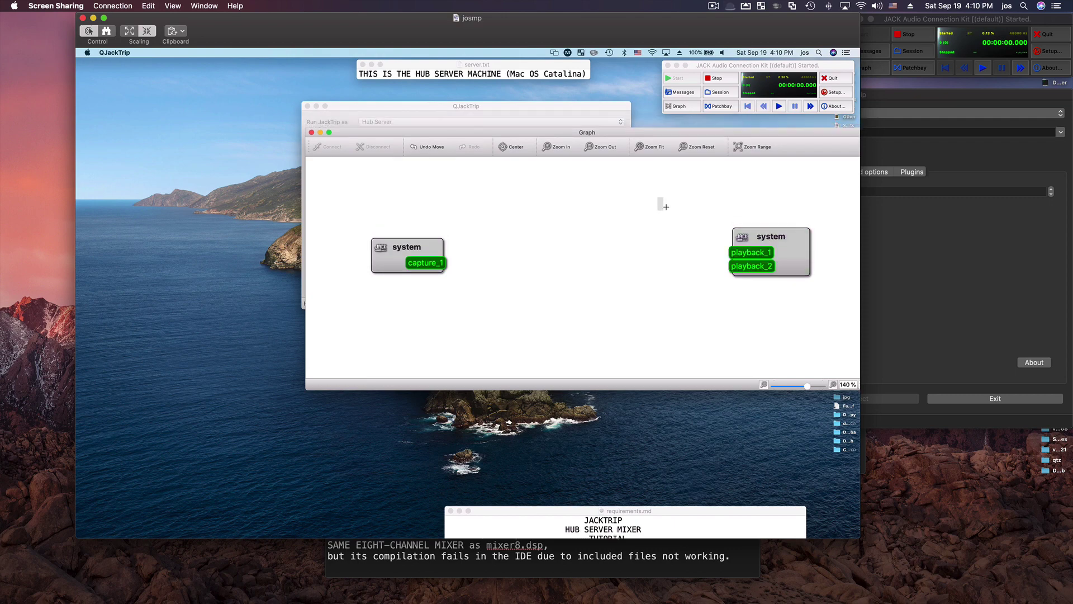
Move the Graph window lower and QJackTrip higher so both sit clear of the JACK control window
drag(644, 134, 620, 225)
click(590, 145)
drag(511, 106, 509, 91)
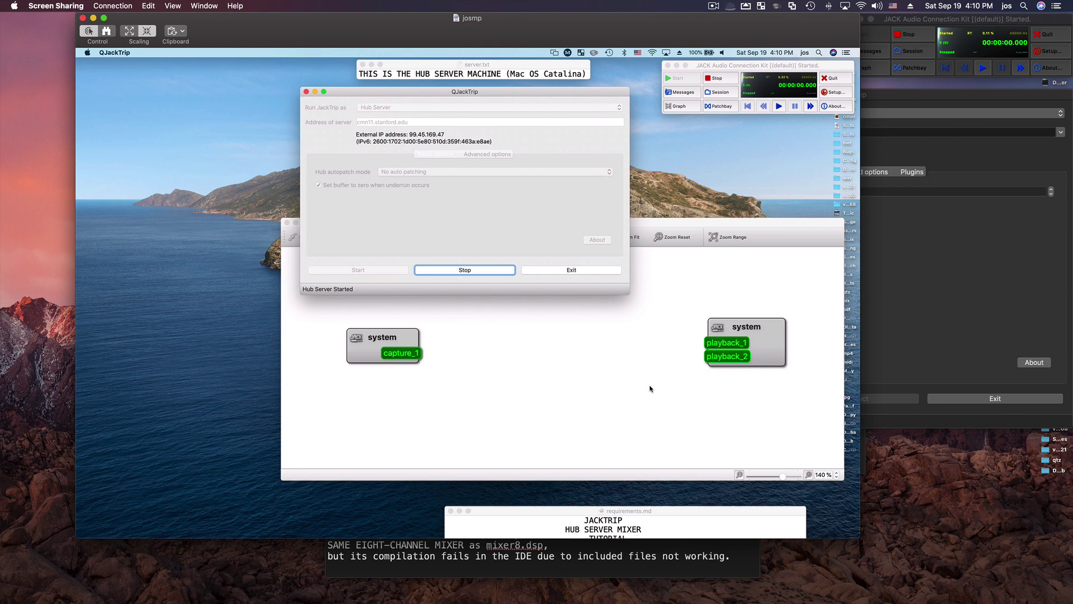
Bring Terminal back and check what the oa alias and the $OPENAPP variable stand for
key(super+Tab)
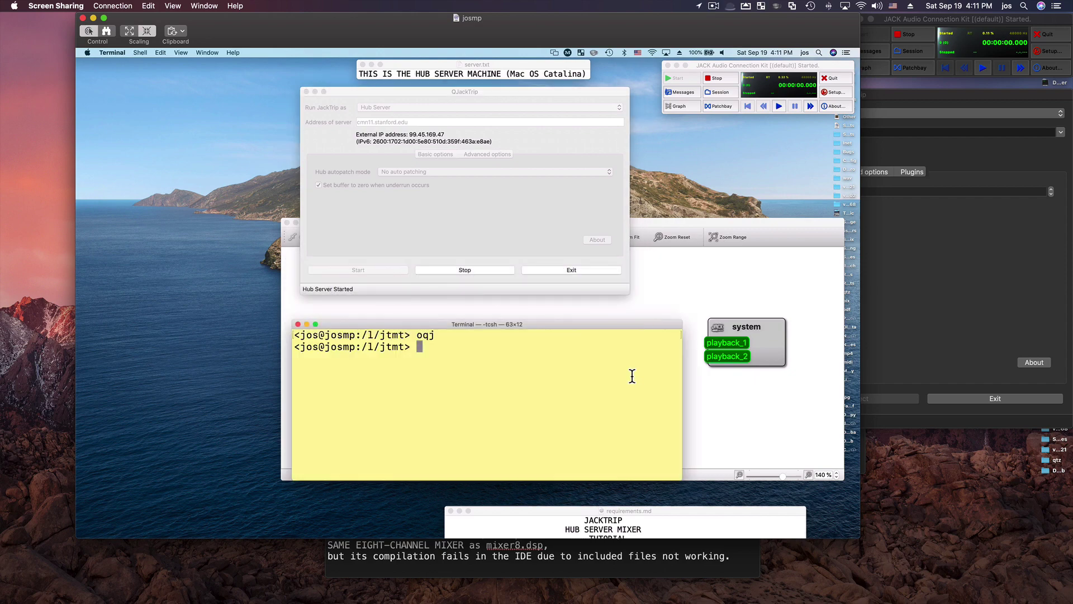
text(oa)
key(ctrl+a)
text(which)
key(Return)
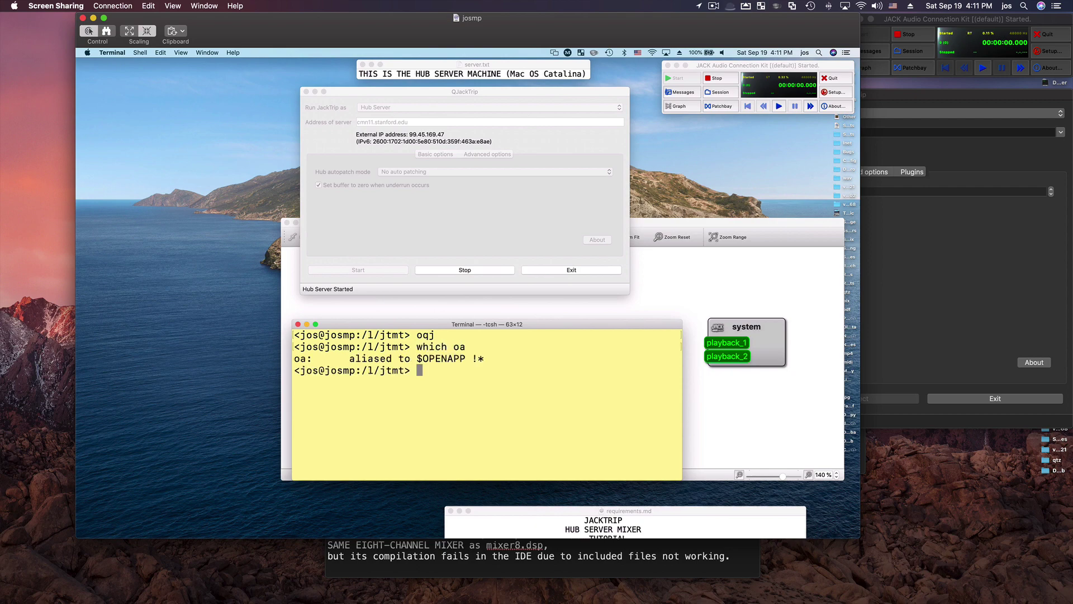
text(echo $OPENAPP)
key(Return)
Replace the recalled echo command with oa mixer8 and run it to try launching the mixer app
key(Up)
key(ctrl+a)
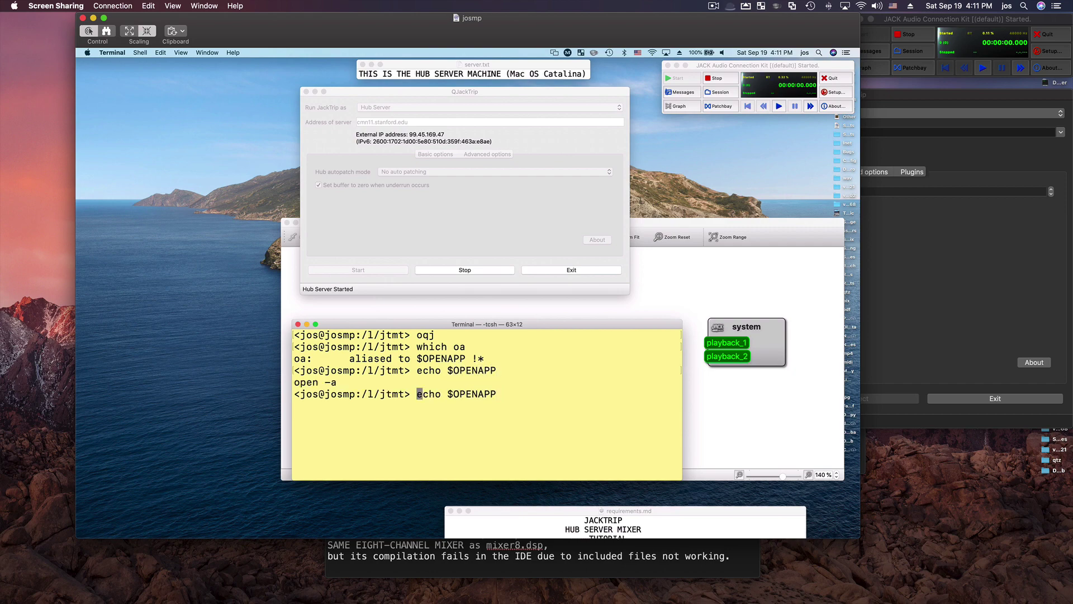
key(ctrl+k)
text(oa mixer8)
key(Return)
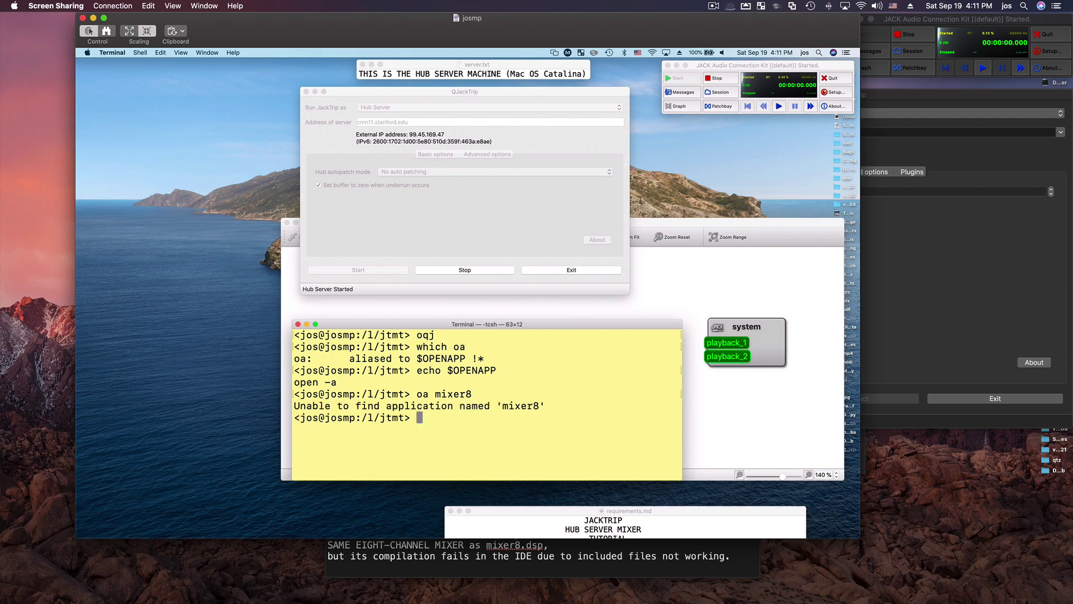
List the contents of ~/bin/mixer.app in Terminal to check the mixer app's actual name
text(ls ~/bin/mix)
key(Tab)
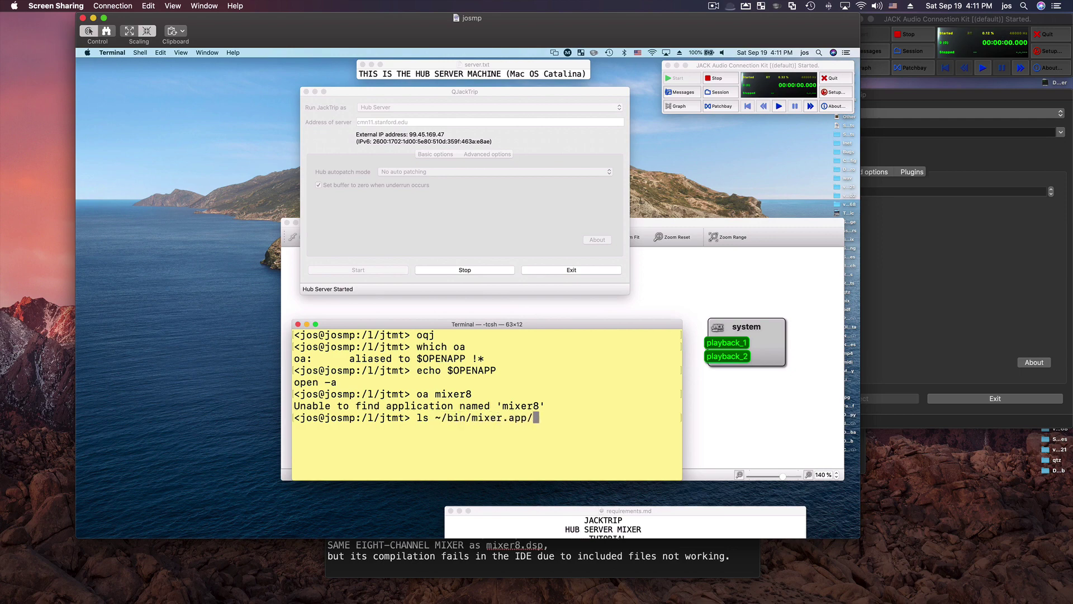
key(BackSpace)
key(Return)
Recall the earlier launch command, shorten it to oa mixer, and run it to launch the Faust mixer
key(Up)
key(Up)
key(BackSpace)
key(Return)
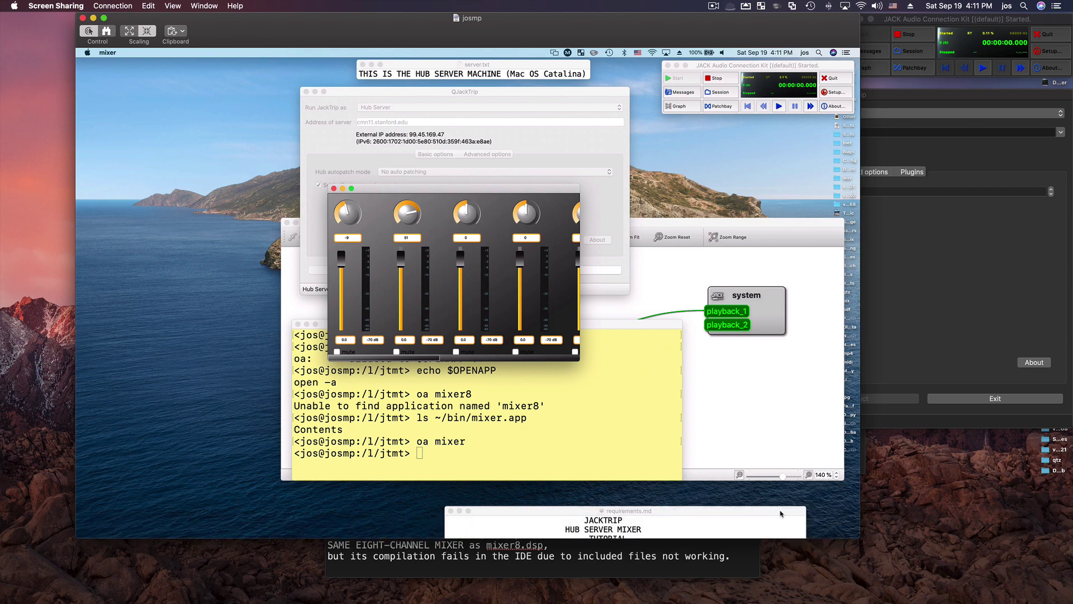
Move the requirements.md notes aside, and shift and enlarge the mixer window until all eight channels and the master fader fit
drag(782, 513, 725, 82)
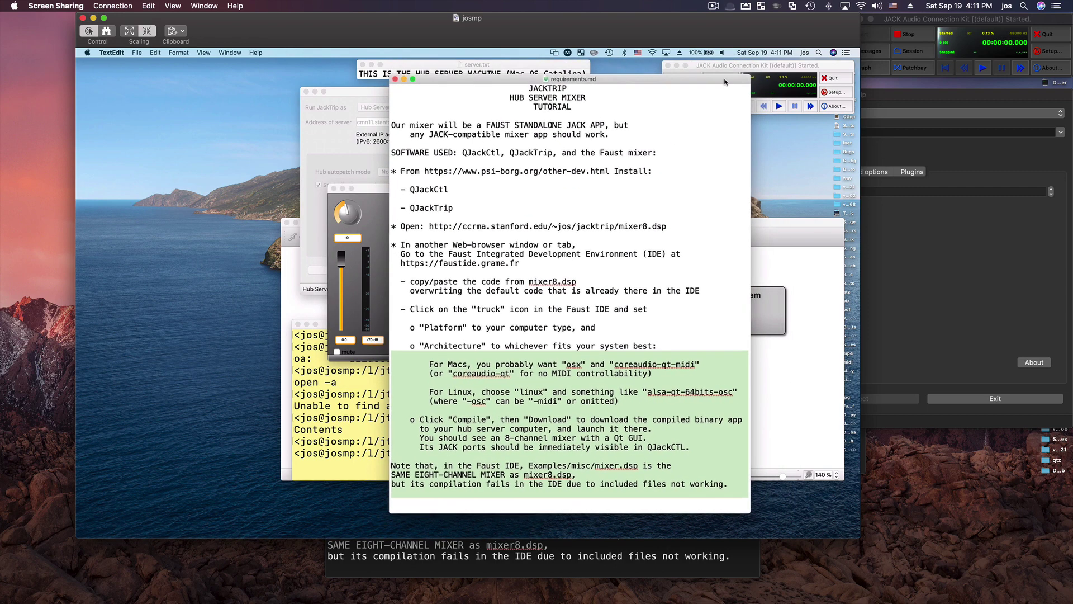
click(645, 225)
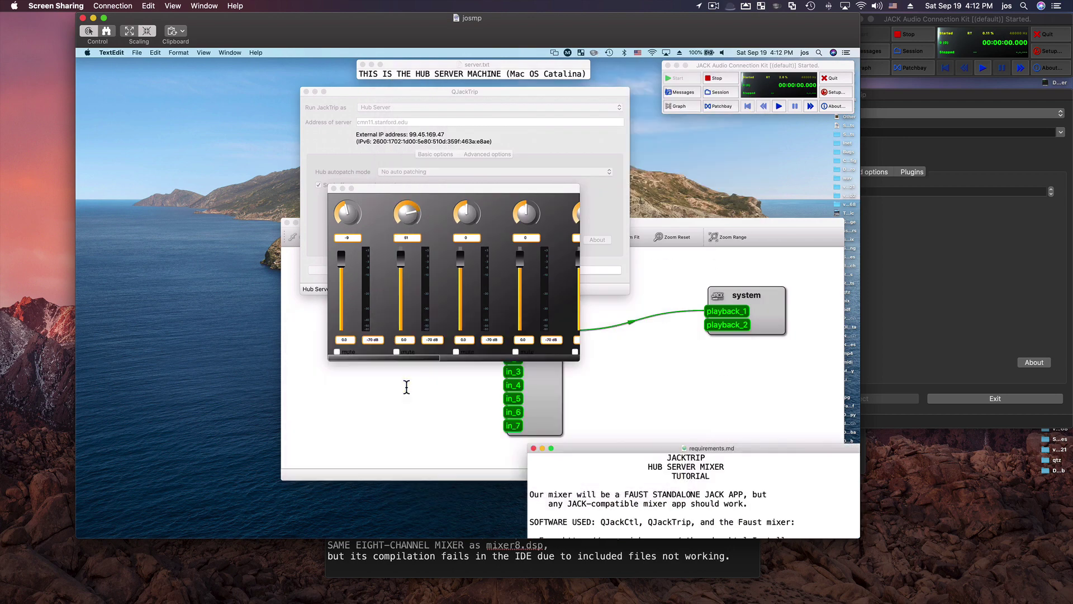
click(478, 189)
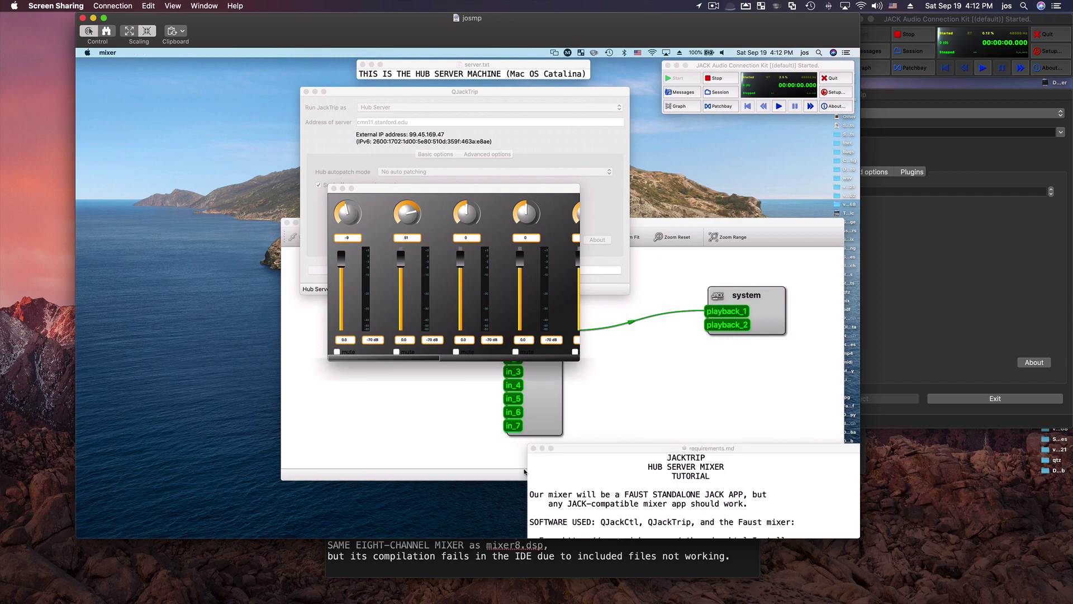
drag(580, 359, 837, 449)
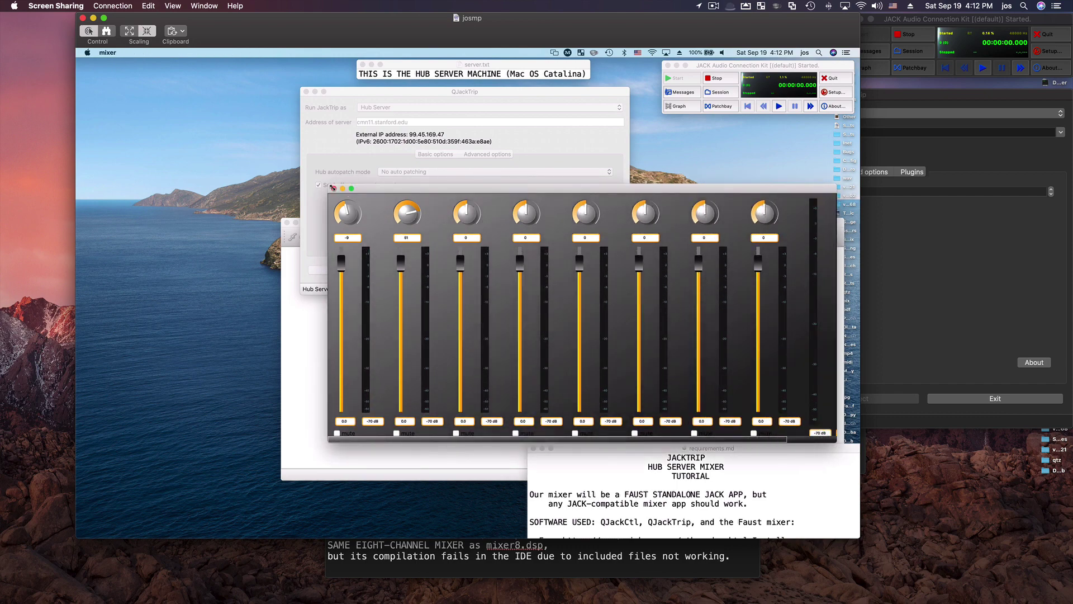
click(322, 235)
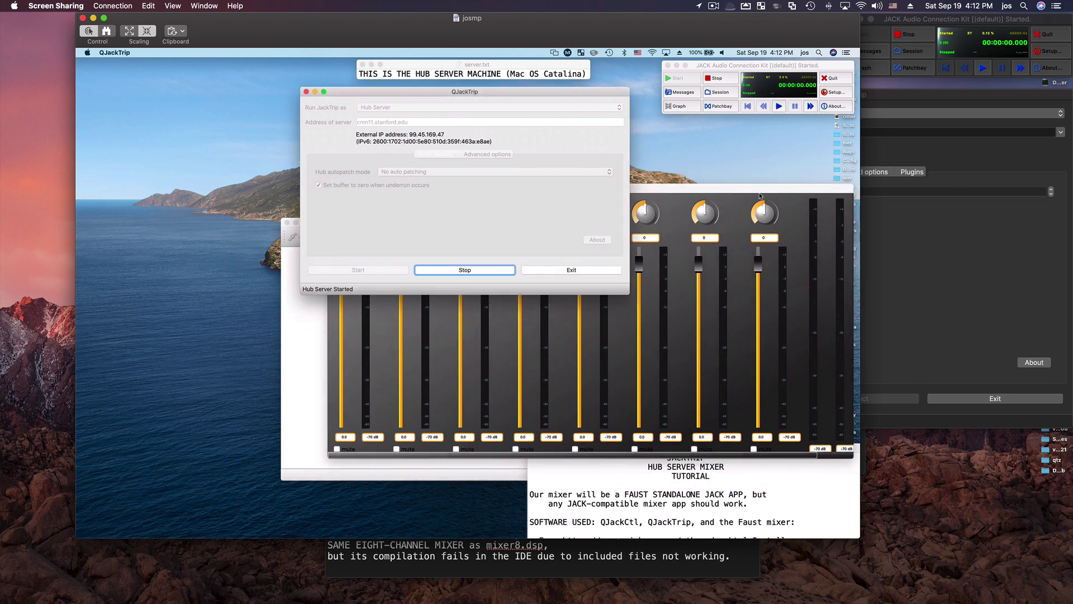
drag(759, 196, 555, 194)
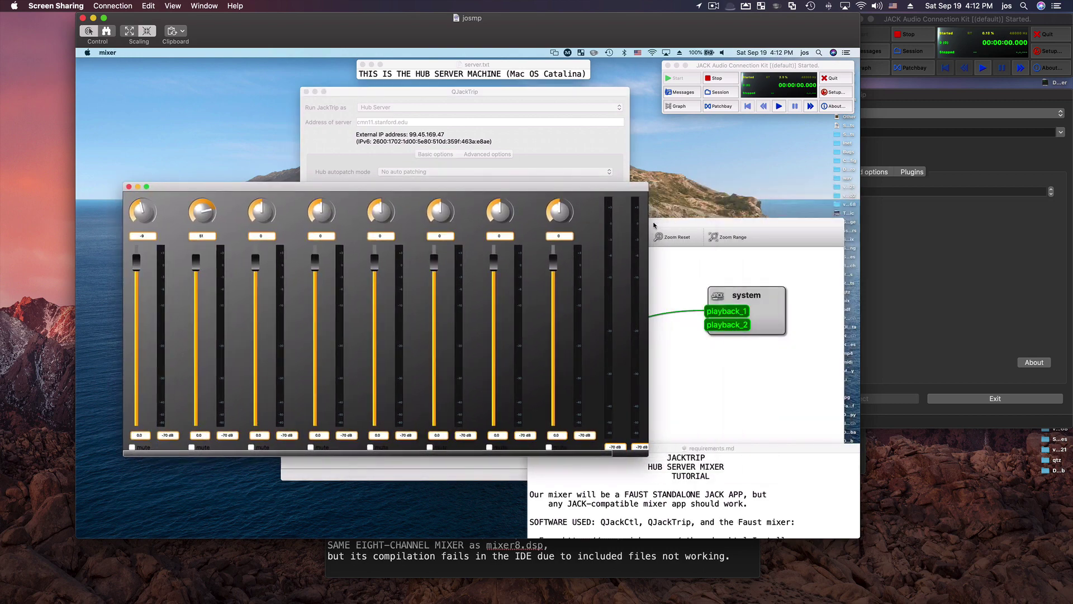
drag(649, 225, 799, 250)
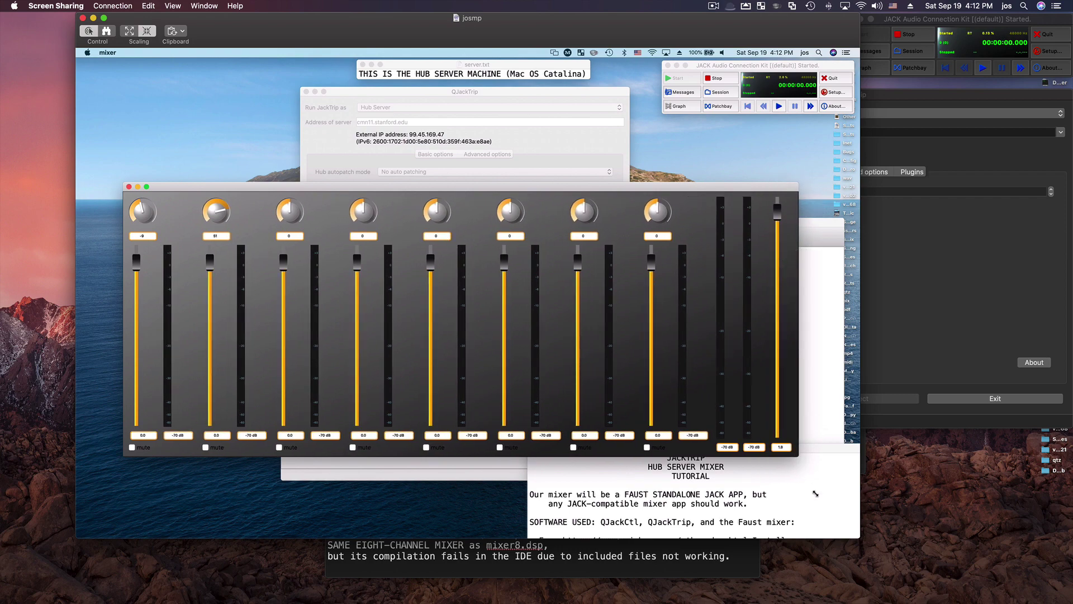
drag(816, 493, 844, 545)
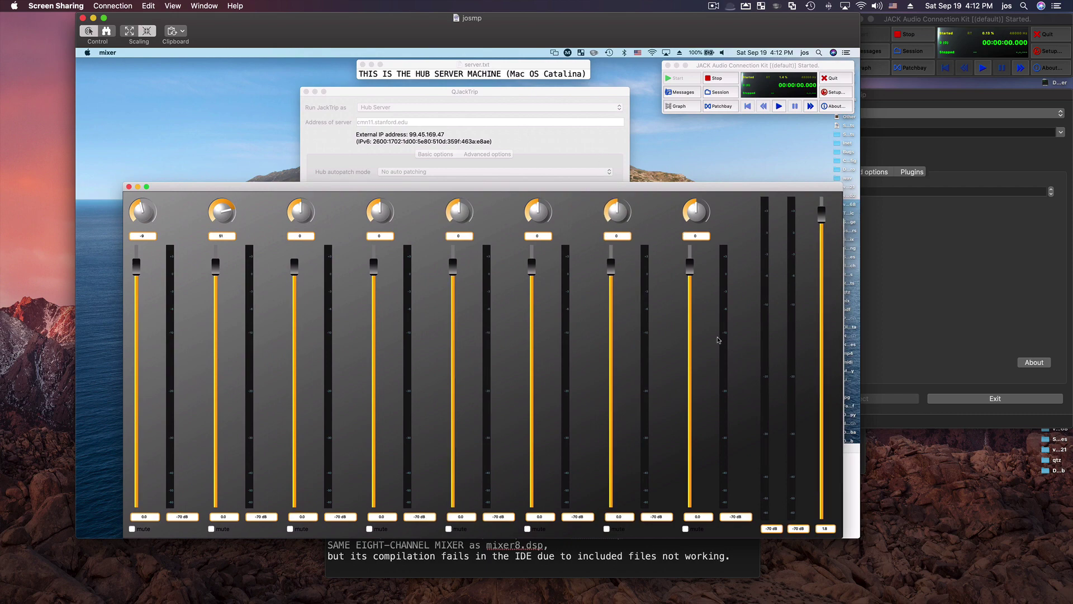
Bring the requirements.md notes in front of the mixer and place them over its middle at their compact size
key(super+Tab)
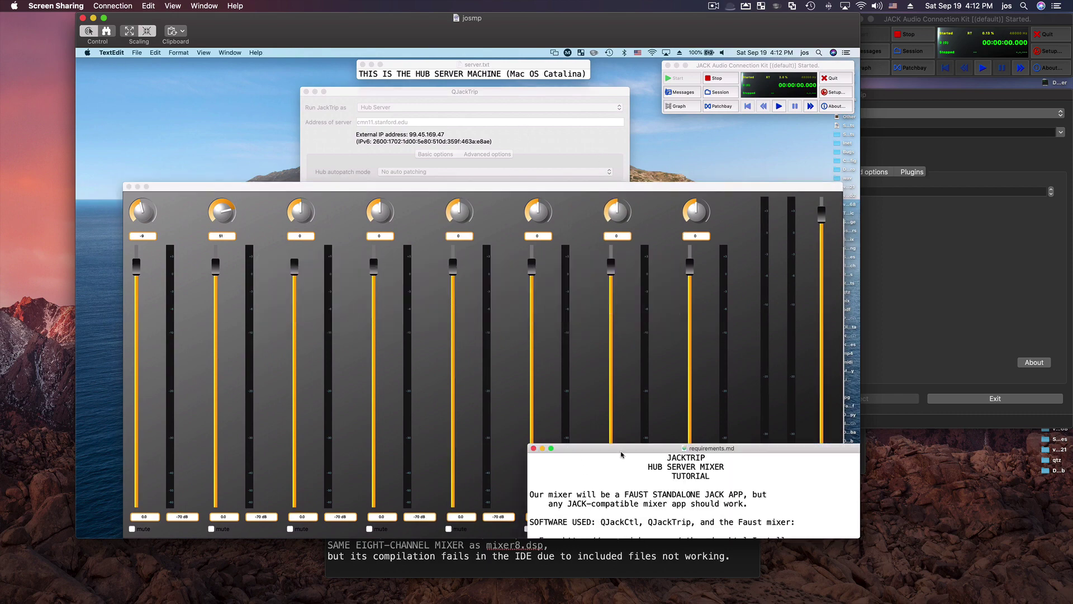
double_click(622, 454)
click(554, 52)
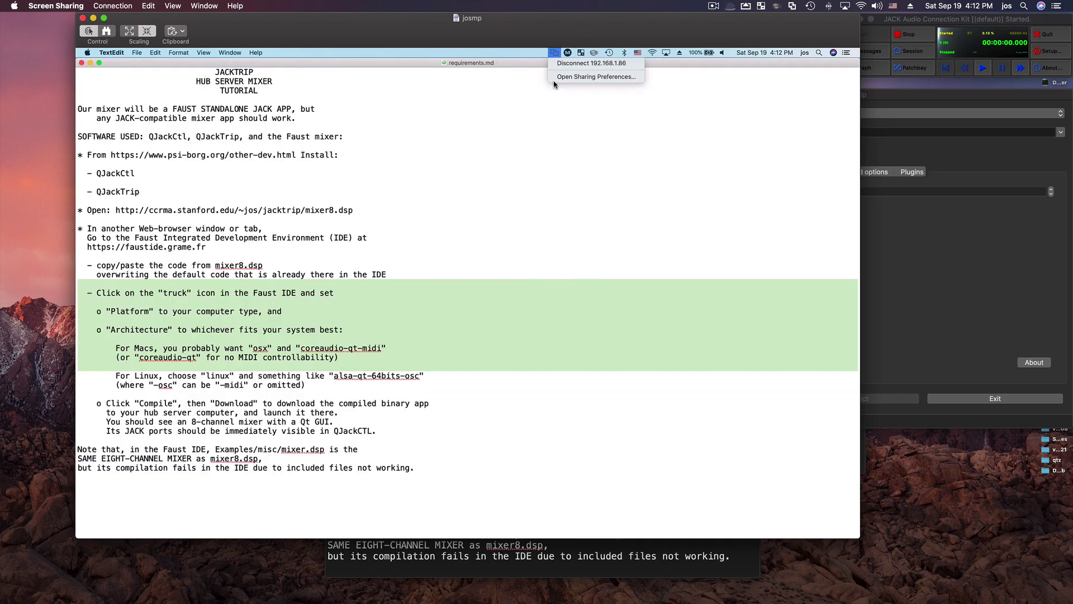
click(595, 99)
double_click(515, 64)
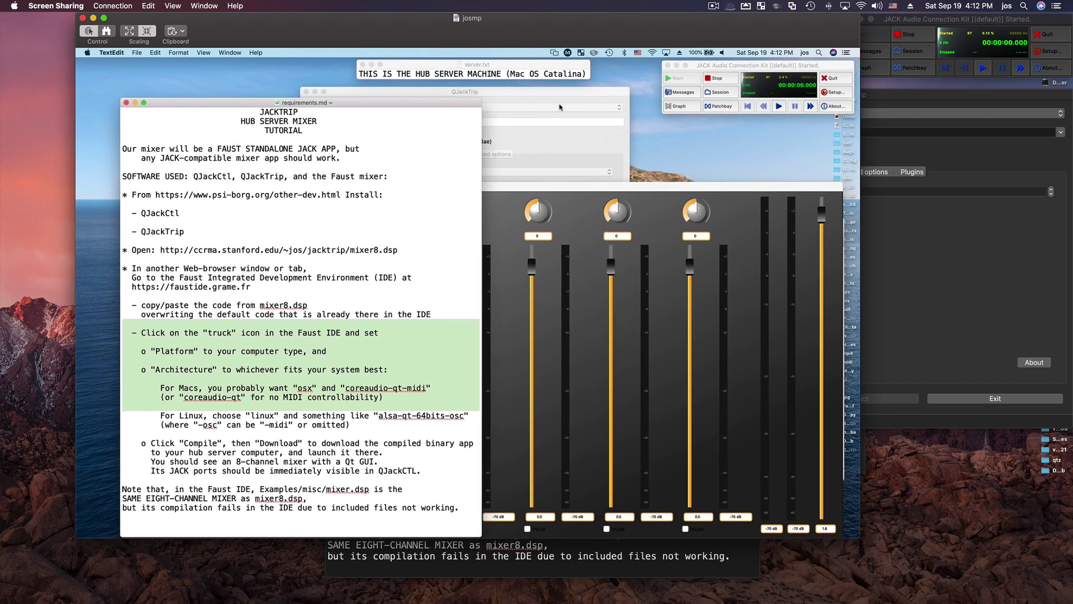
drag(358, 102, 540, 87)
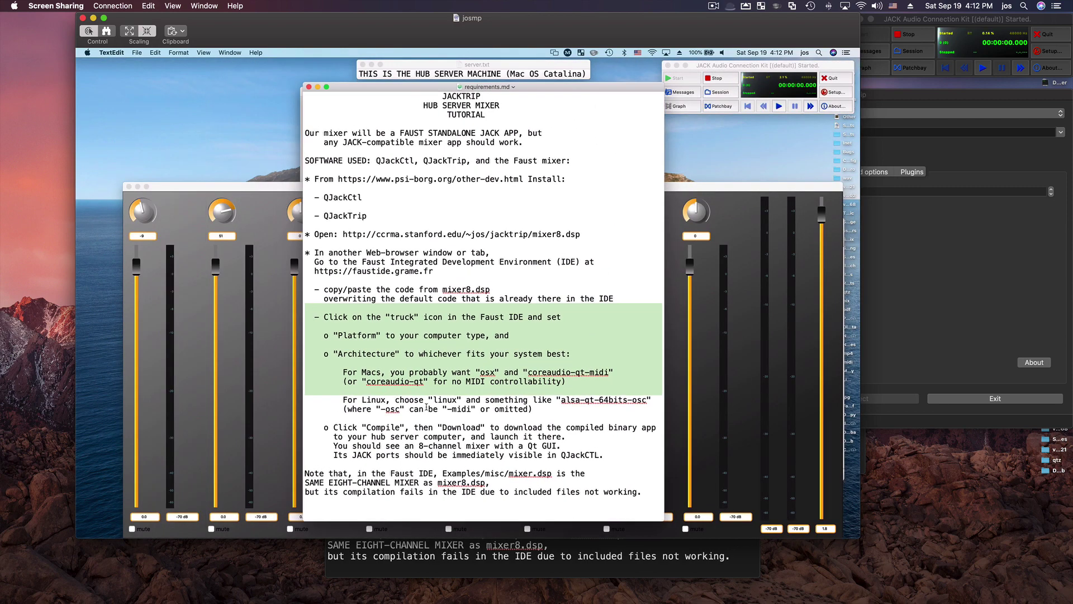
Review the mixer8.dsp URL and the Examples/misc/mixer.dsp reference in the notes, highlighting each one
click(427, 408)
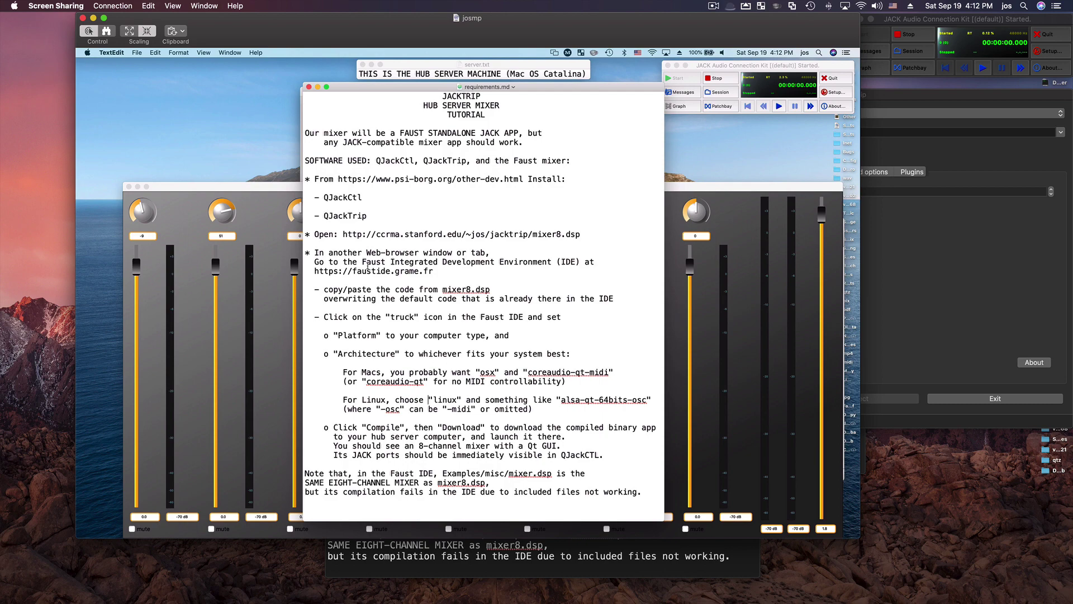
drag(414, 261, 343, 234)
triple_click(340, 232)
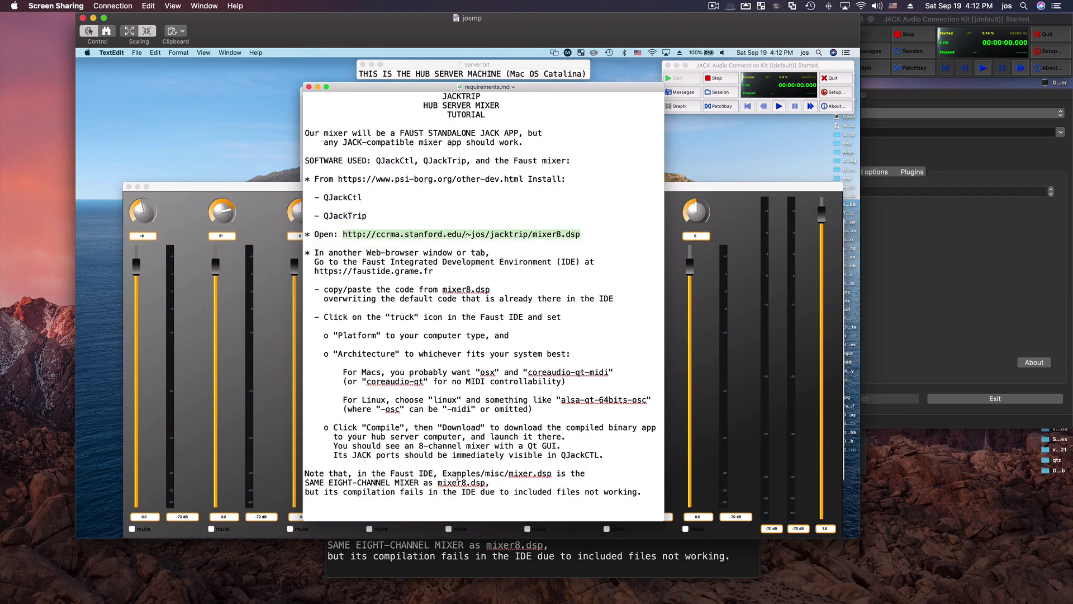
drag(443, 473, 553, 477)
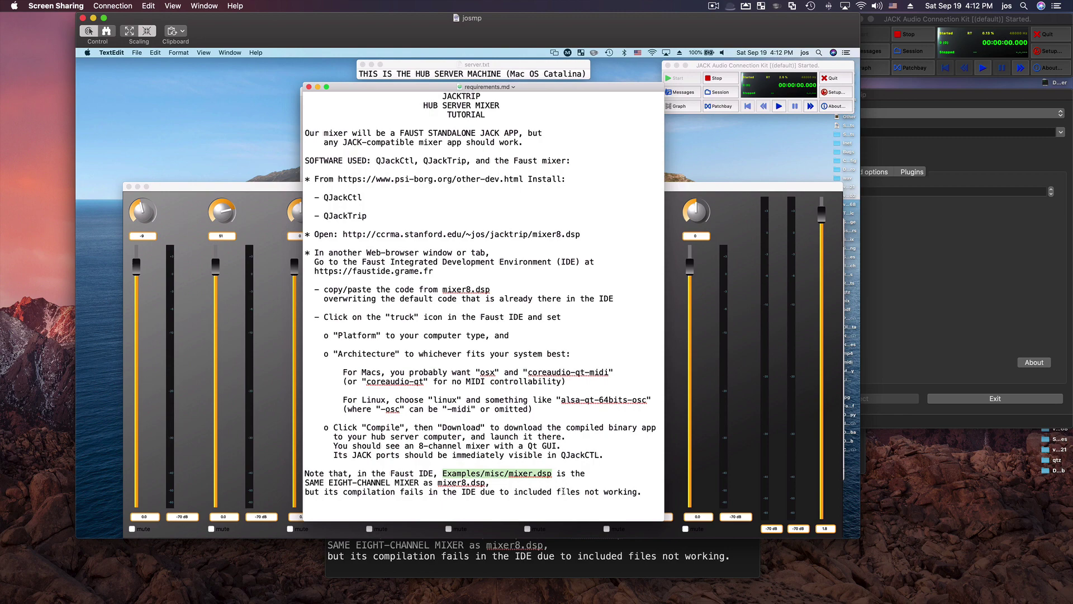
click(508, 472)
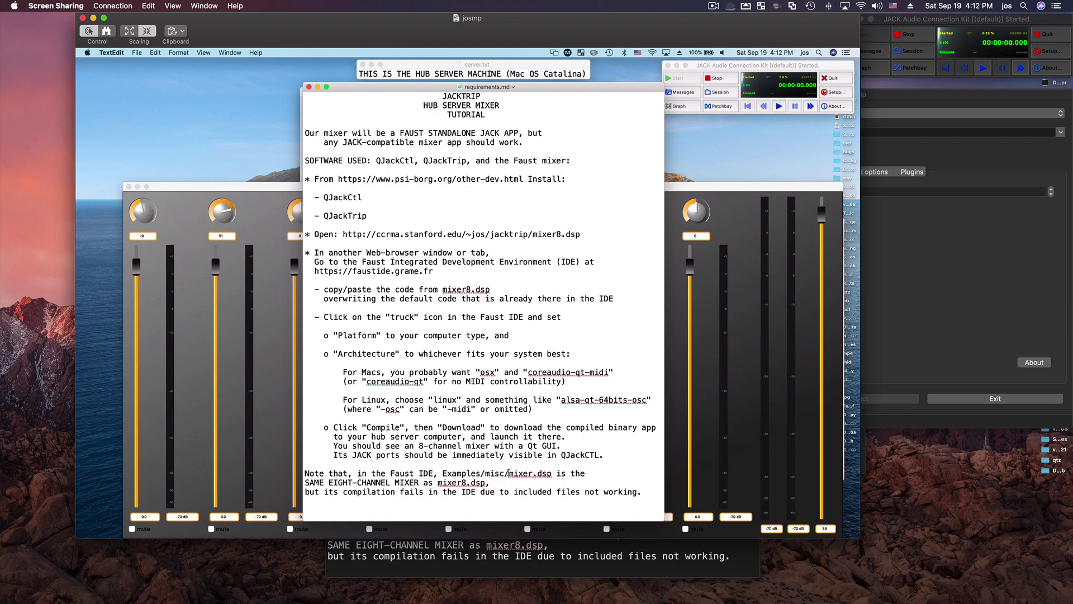
shift+click(550, 474)
Shift the requirements.md notes sideways, and move and enlarge the mixer window until it nearly fills the remote desktop
drag(384, 88, 450, 93)
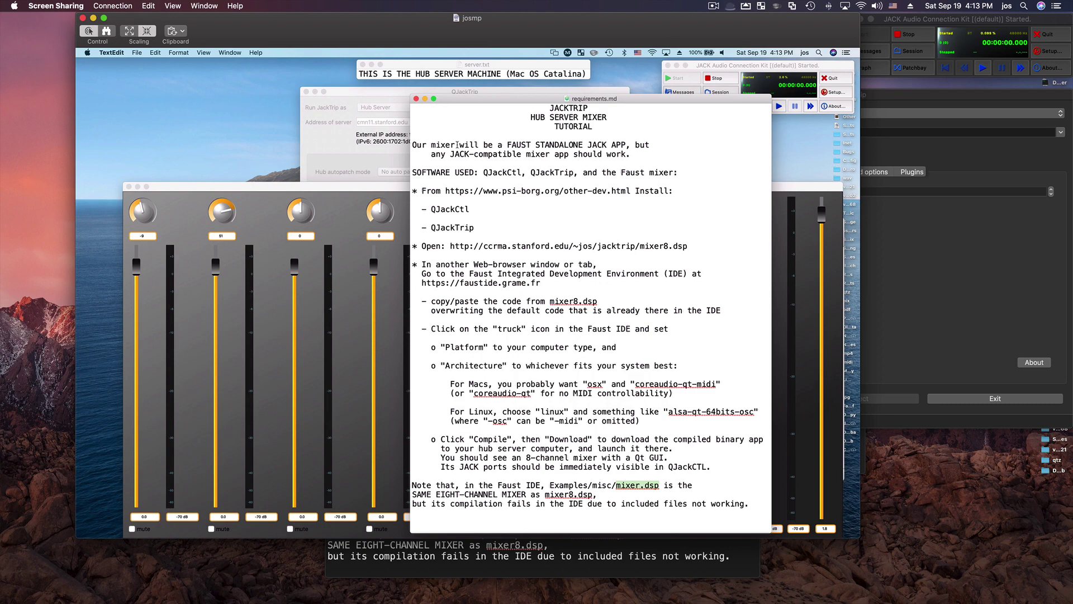
click(408, 184)
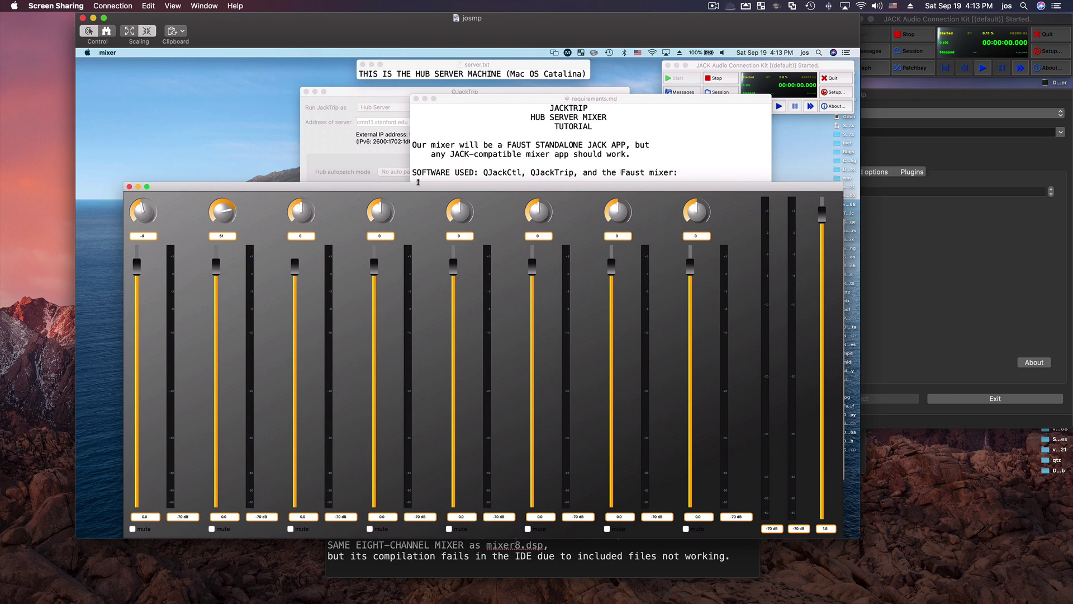
drag(415, 185, 408, 149)
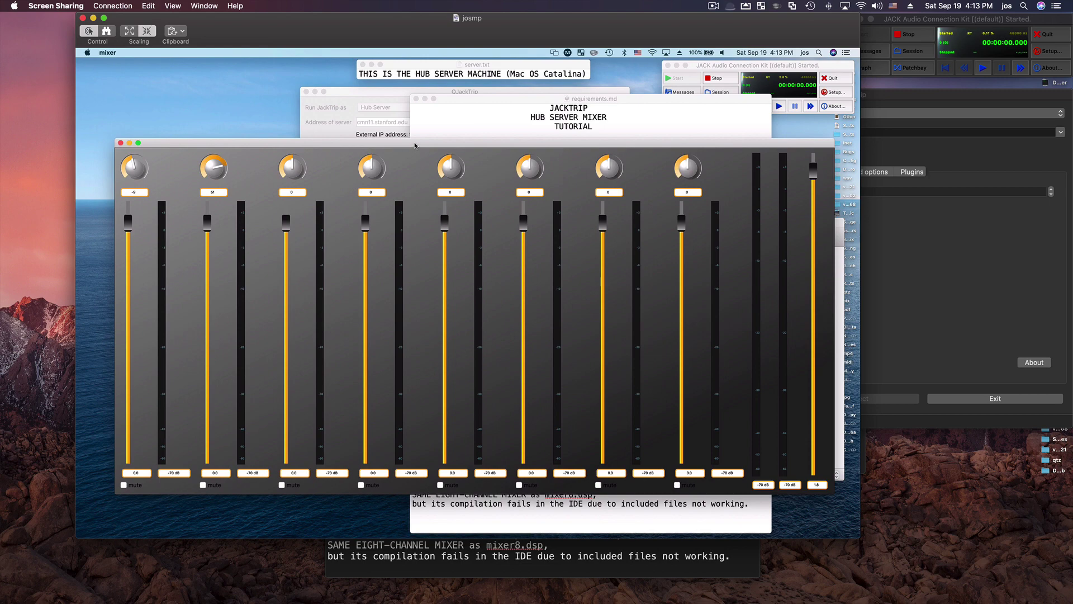
drag(416, 146, 388, 113)
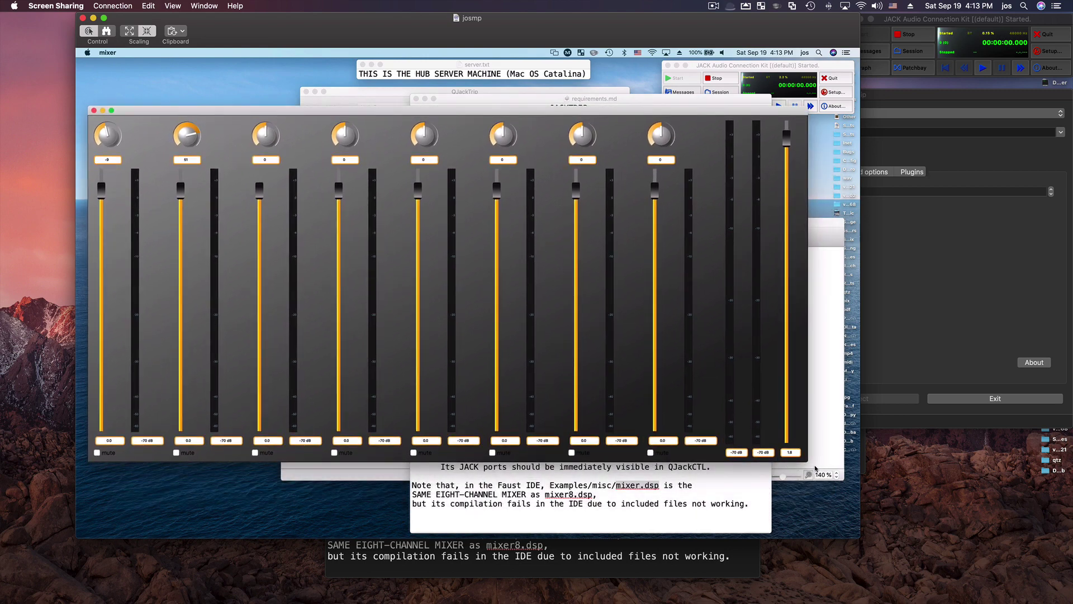
drag(809, 461, 842, 517)
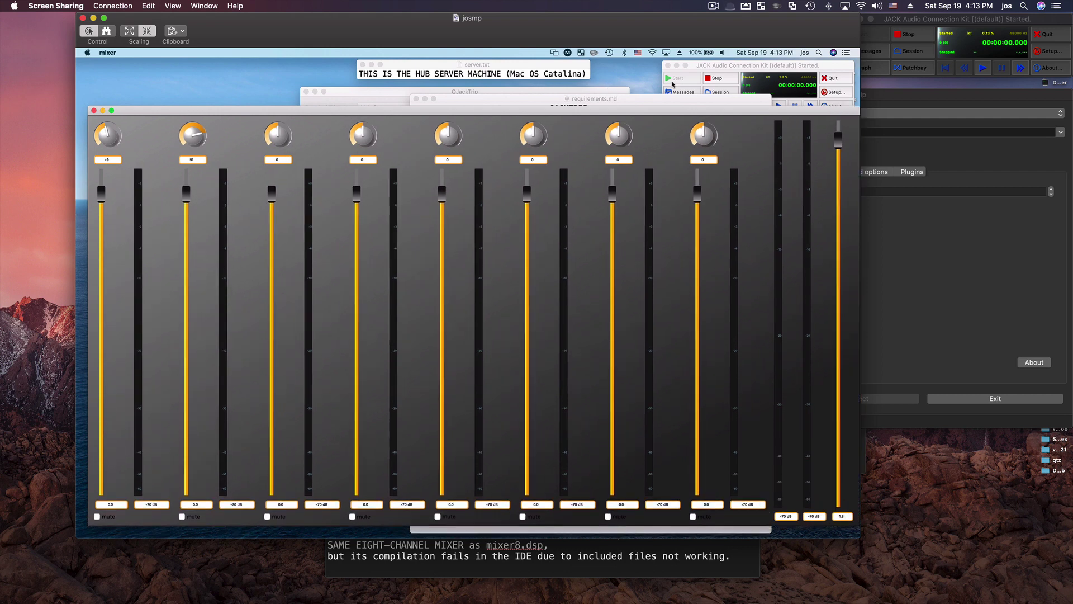
Bring the JACK control window to the front and nudge it up, clear of the mixer's controls
click(739, 62)
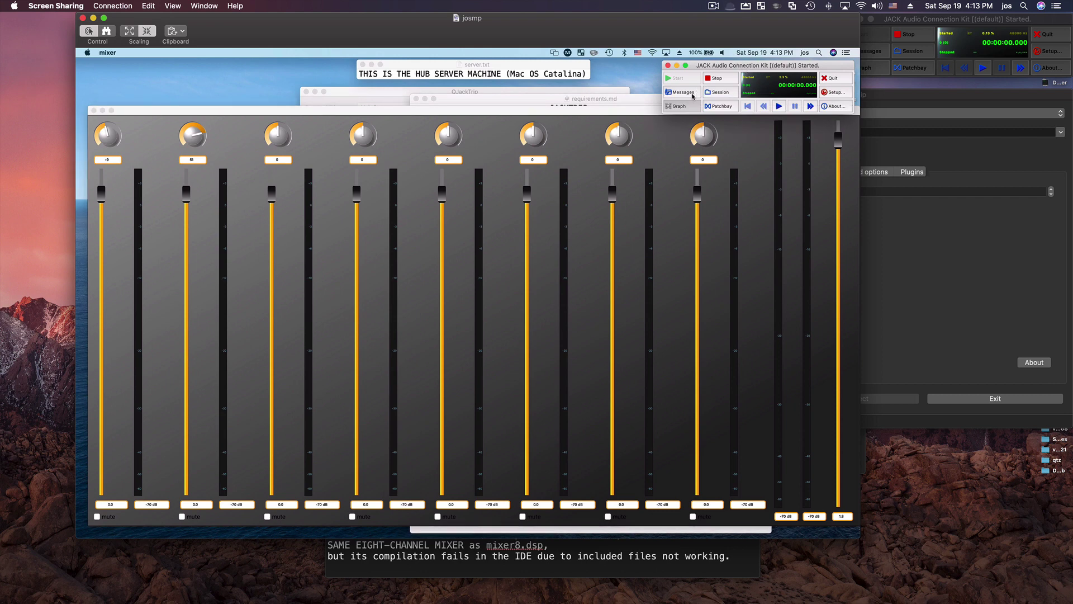
drag(745, 69, 748, 65)
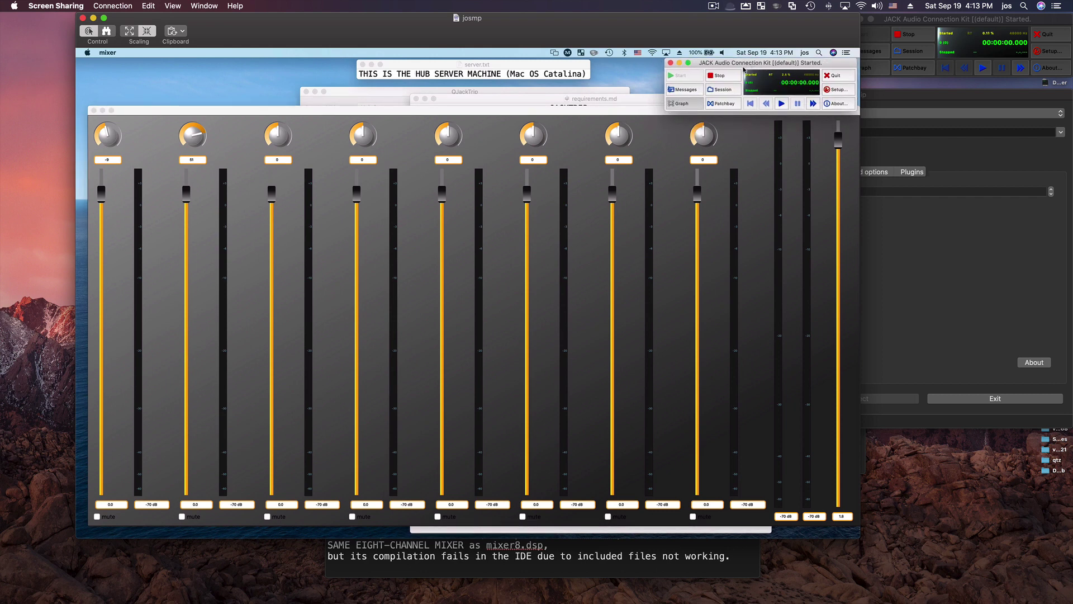
Look through the applications running on the hub server, ending with Terminal in front
key(super+Tab)
key(super+Tab)
key(super+Tab)
key(super+Tab)
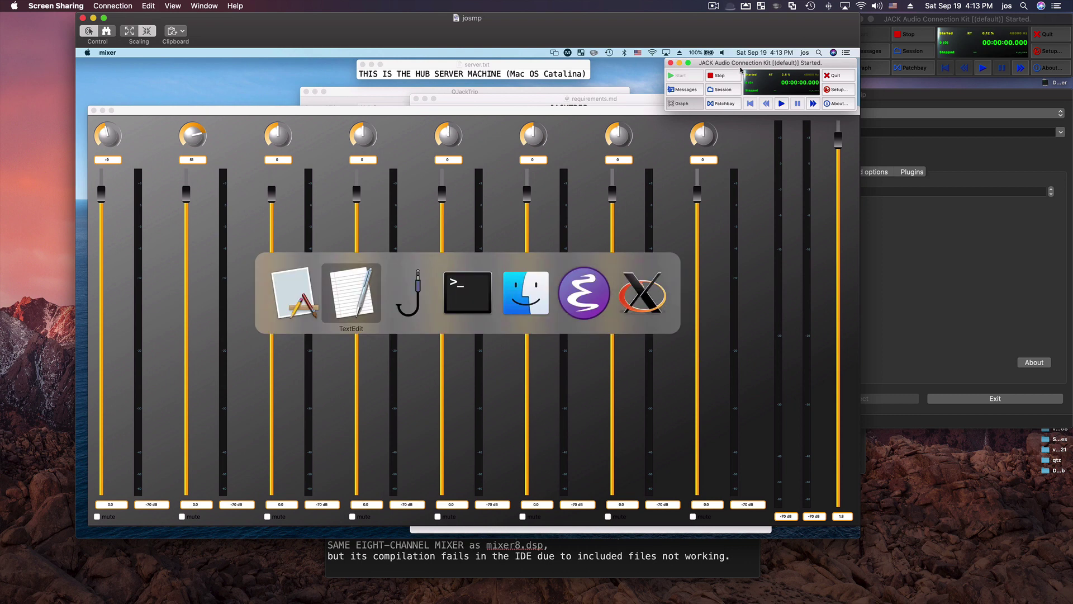
key(super+Tab)
key(super+Tab)
key(super+Tab)
key(super+Tab)
key(super+Tab)
key(super+Tab)
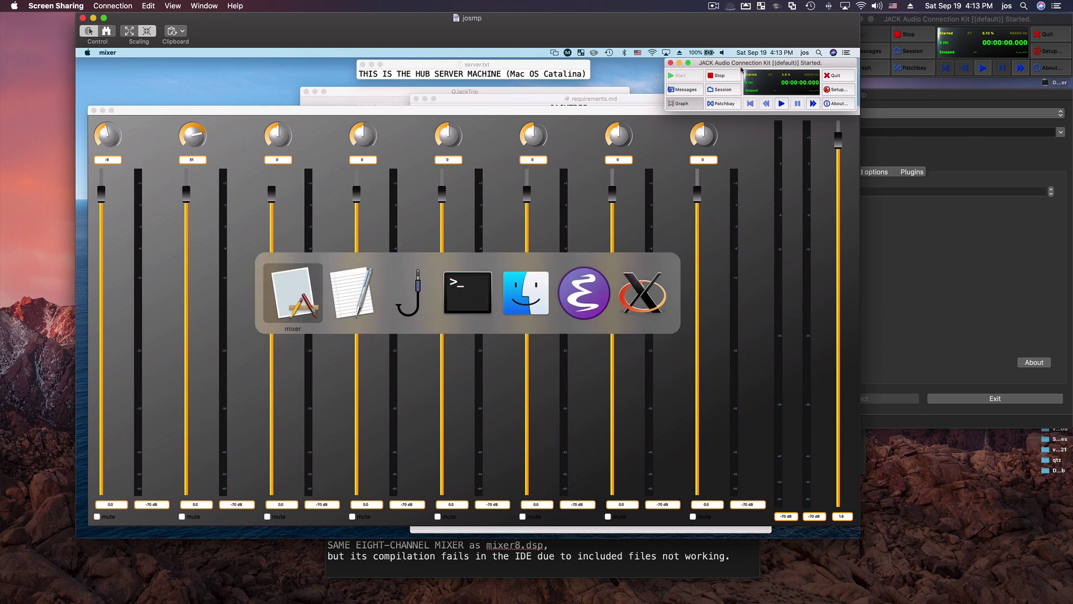
key(super+Tab)
key(super+Tab)
key(super+Tab)
key(super+Tab)
key(super+shift+Tab)
key(super+shift+Tab)
key(super+shift+Tab)
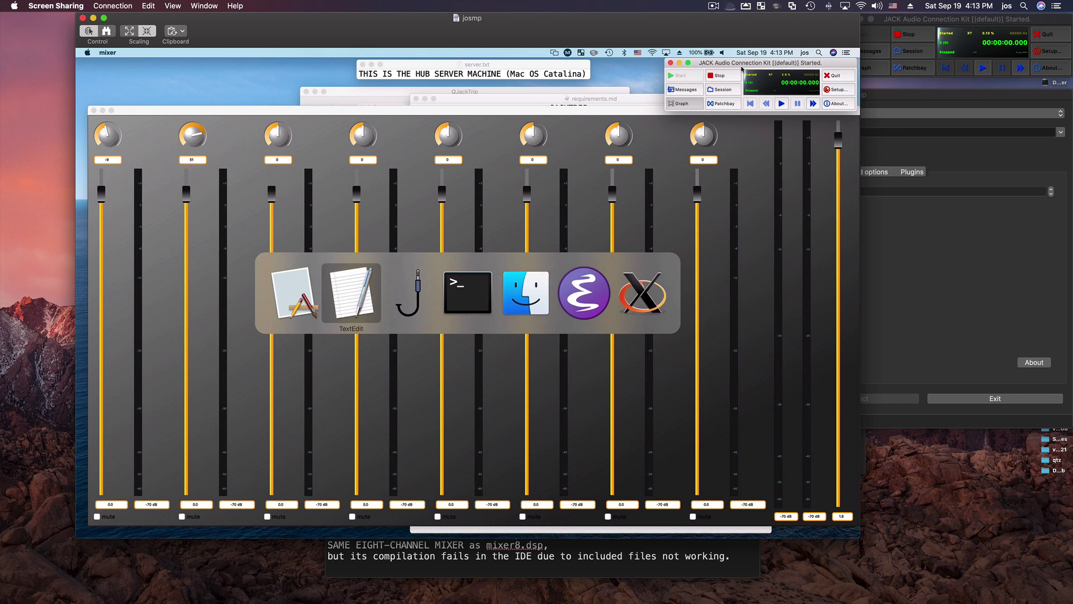
key(super+Tab)
key(super+Tab)
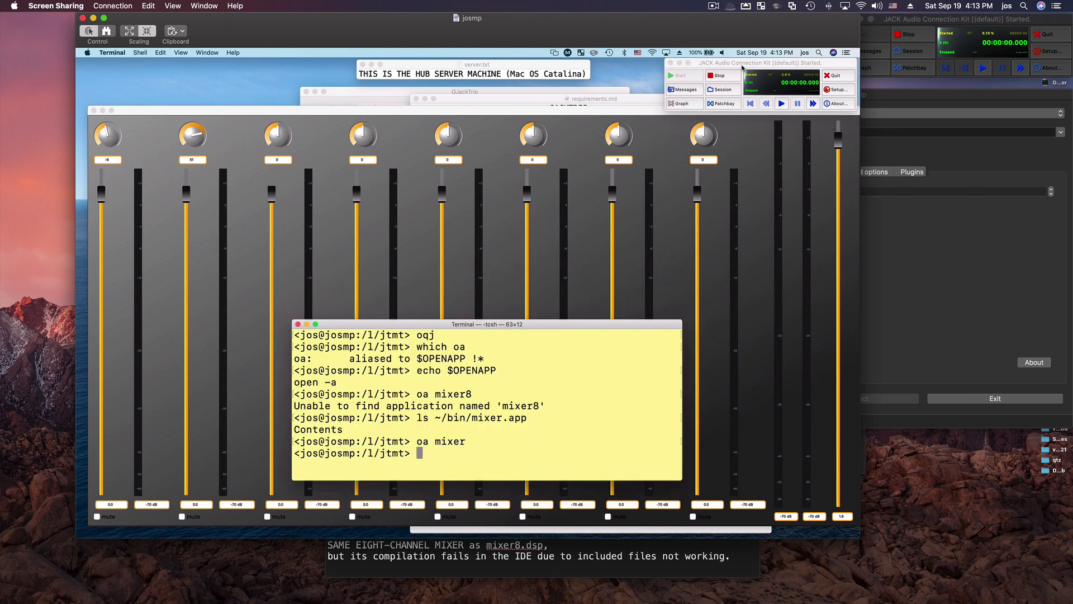
Move the requirements.md notes clear of the JACK control window, and reopen the JACK connection graph in front of the other windows
click(742, 66)
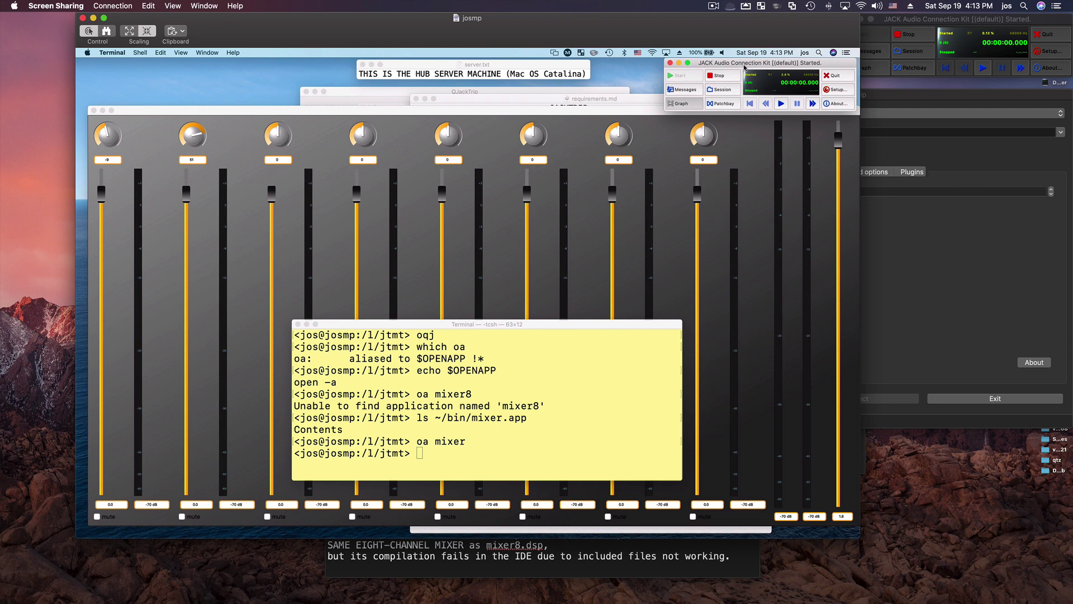
drag(743, 66, 743, 67)
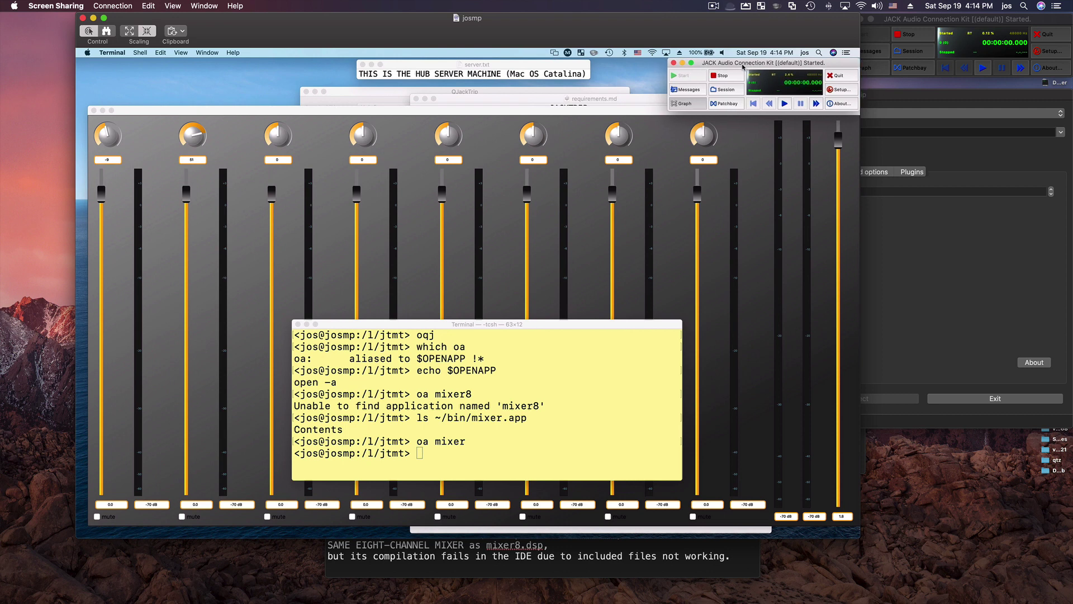
click(639, 110)
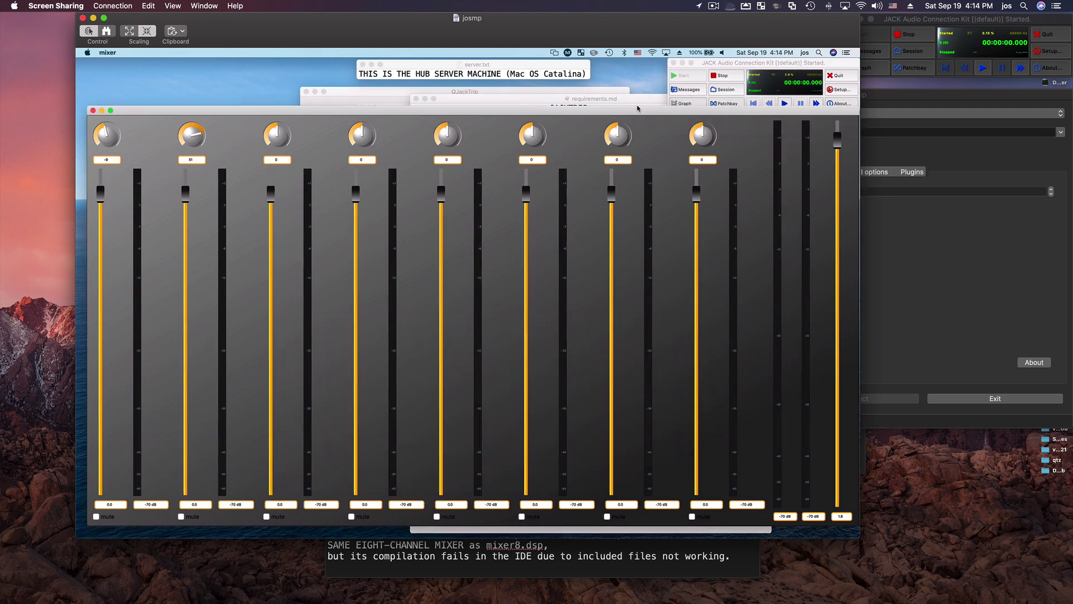
drag(641, 99, 574, 88)
click(796, 64)
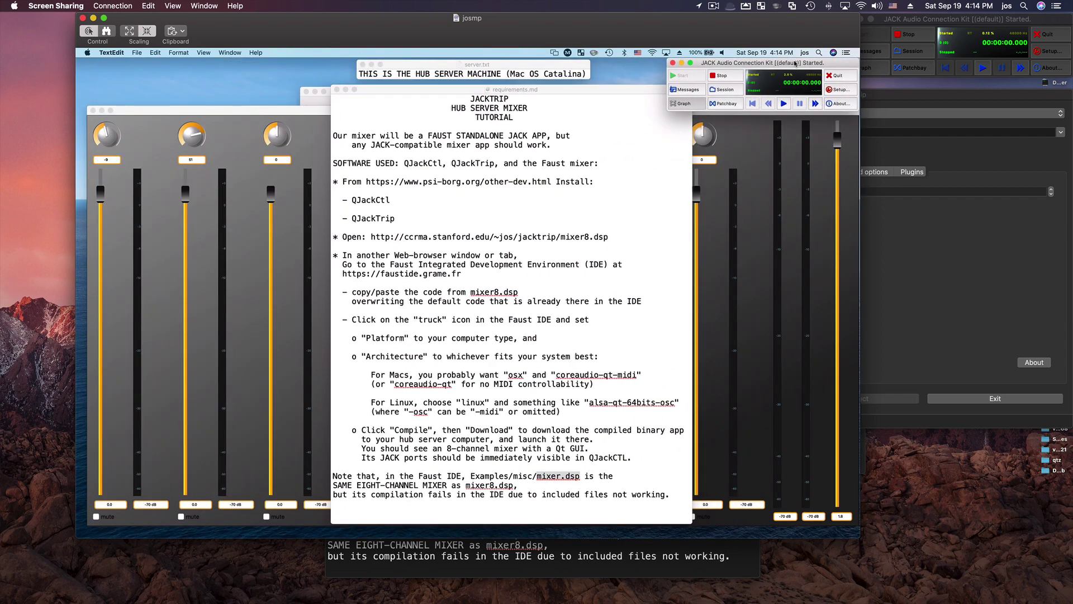
click(687, 104)
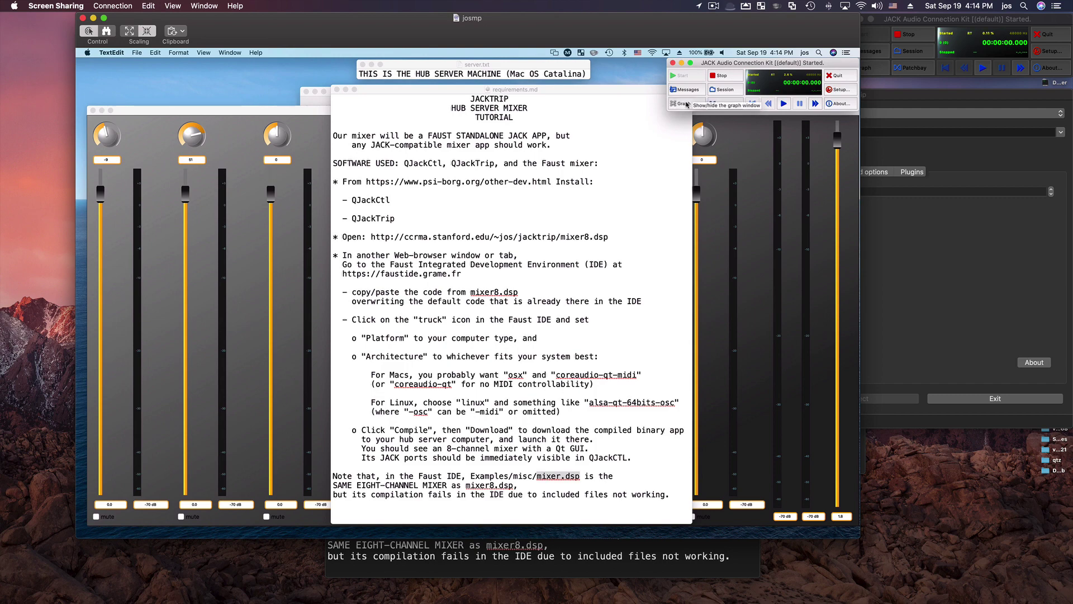
click(686, 104)
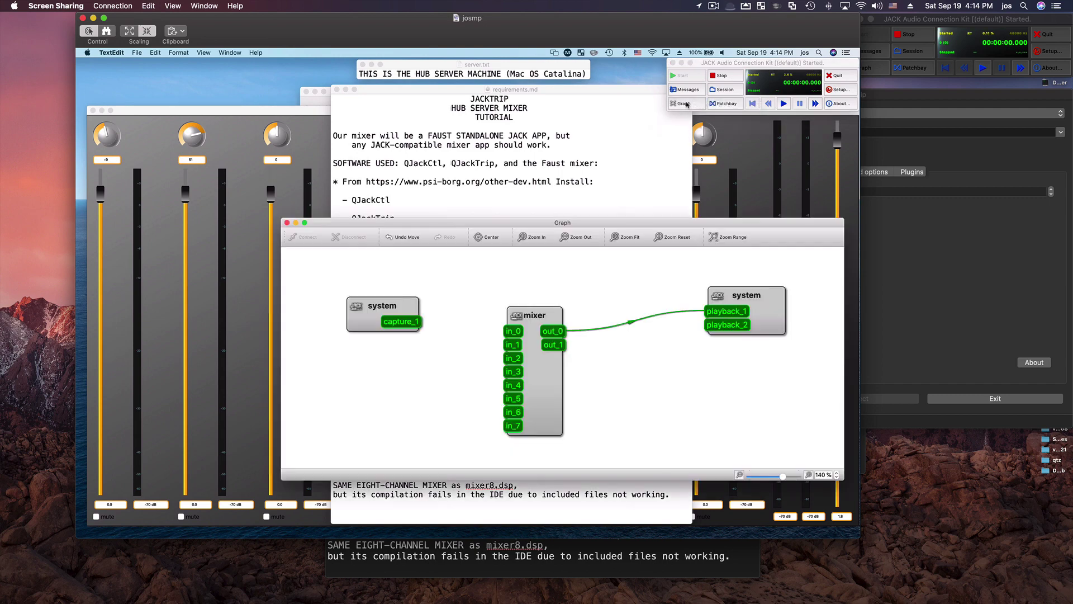
Shift the mixer node up beside the system playback node and disconnect mixer out_0 from playback_1 in the graph
click(655, 316)
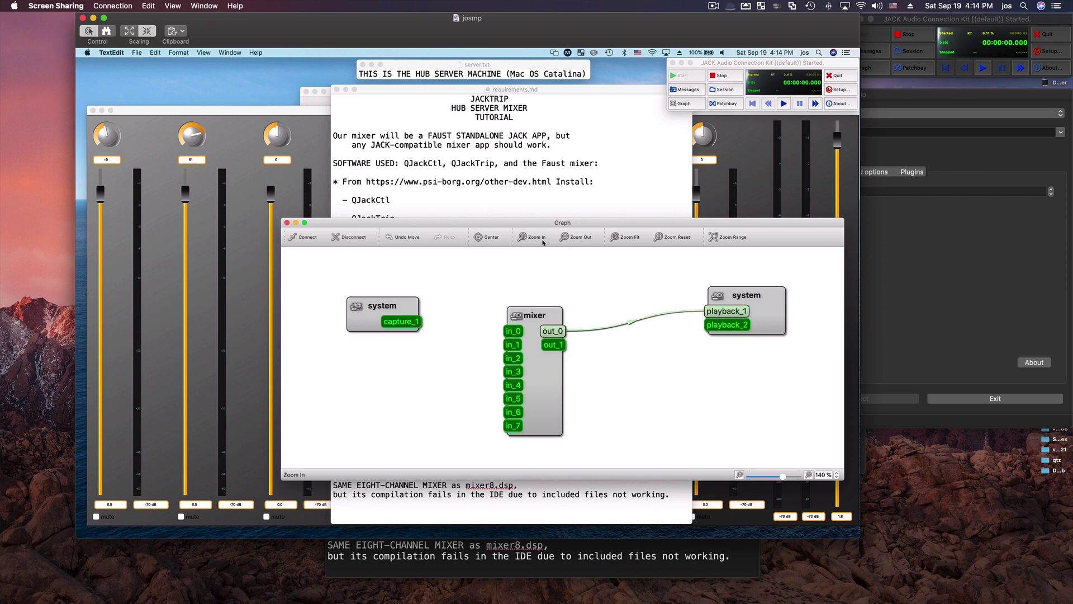
drag(535, 315, 565, 294)
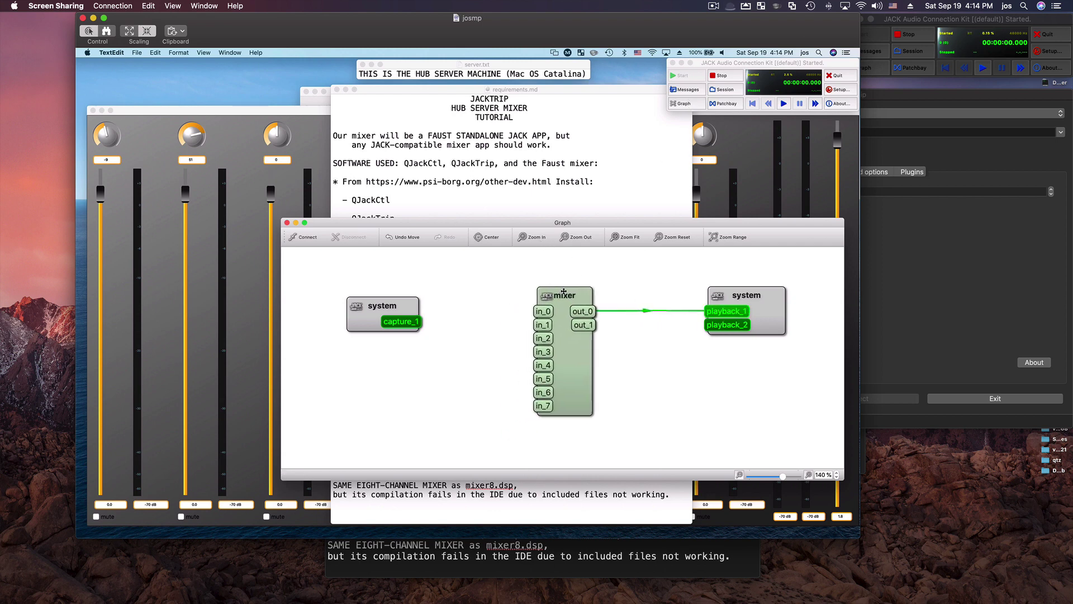
click(664, 311)
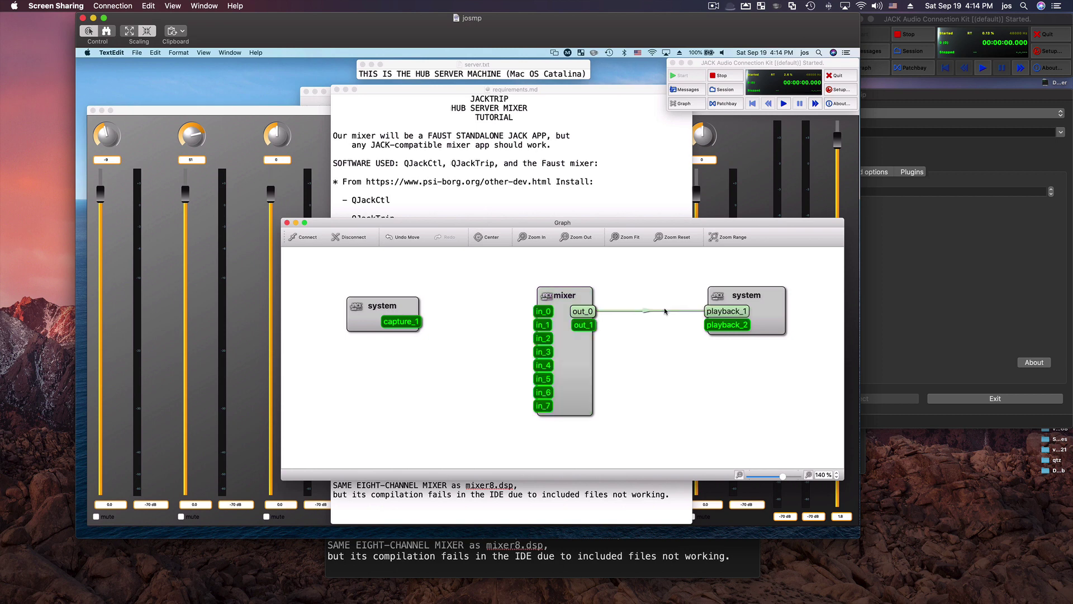
click(660, 315)
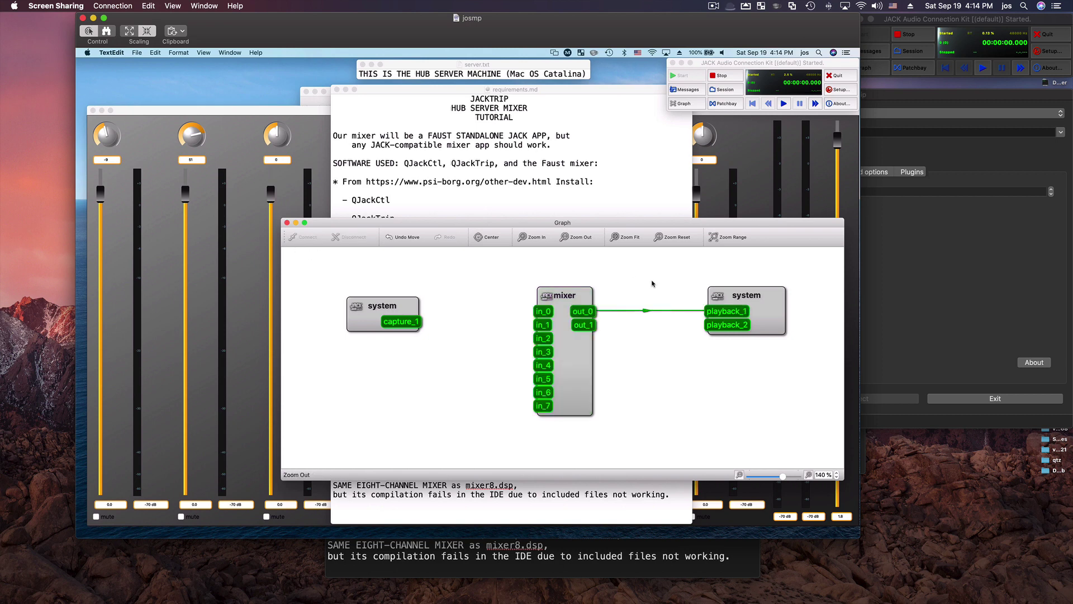
click(647, 312)
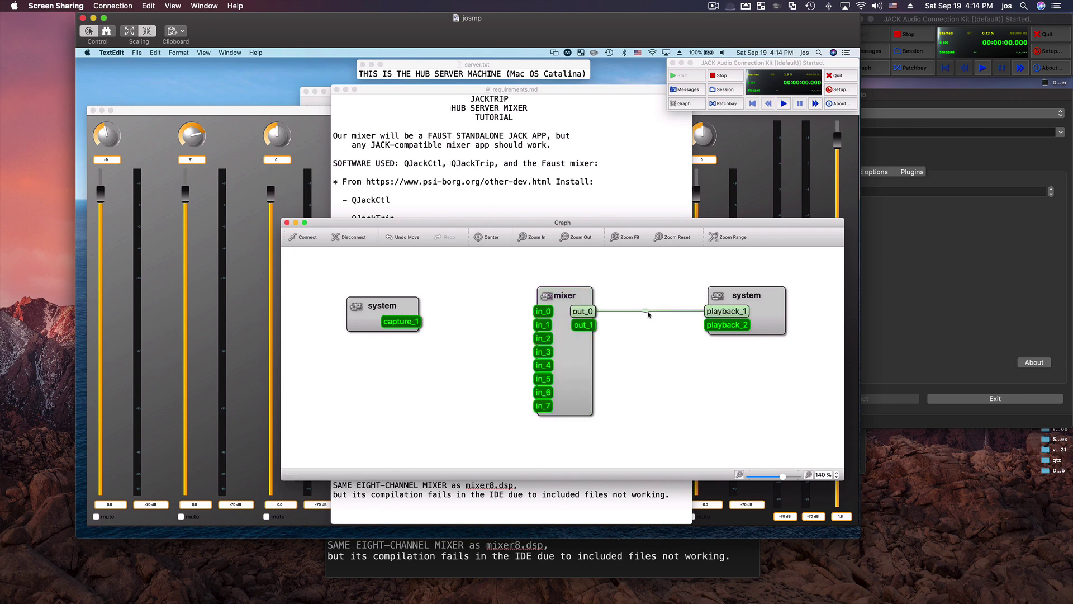
click(344, 236)
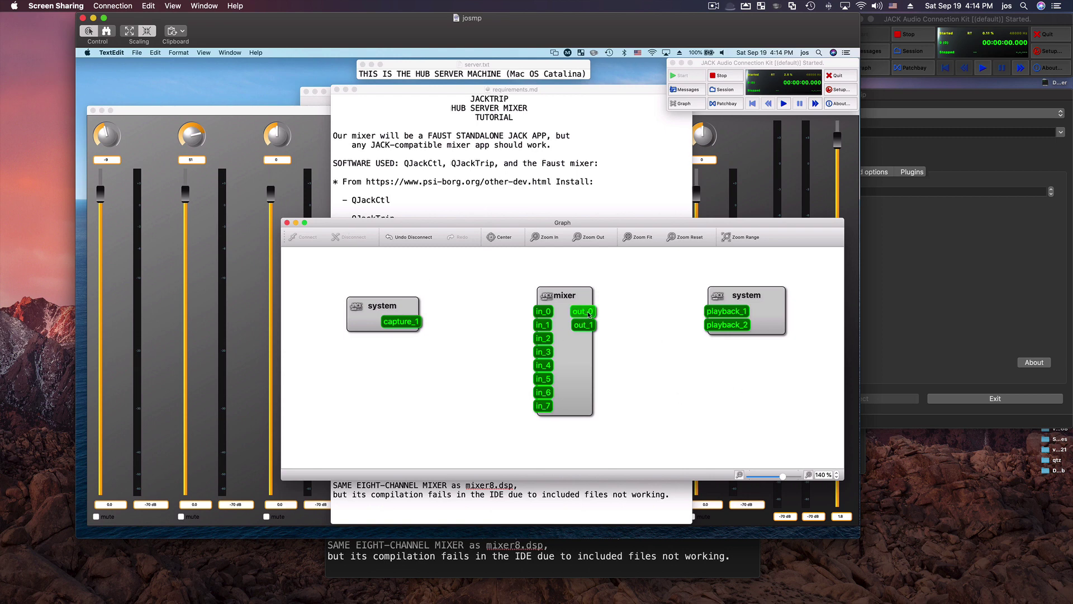
Rearrange the graph nodes so the mixer sits between system capture and playback, closer to playback, and keep the graph in front of the notes
mouse_move(597, 317)
mouse_down()
mouse_move(756, 408)
mouse_move(647, 353)
mouse_move(601, 313)
mouse_up()
click(586, 347)
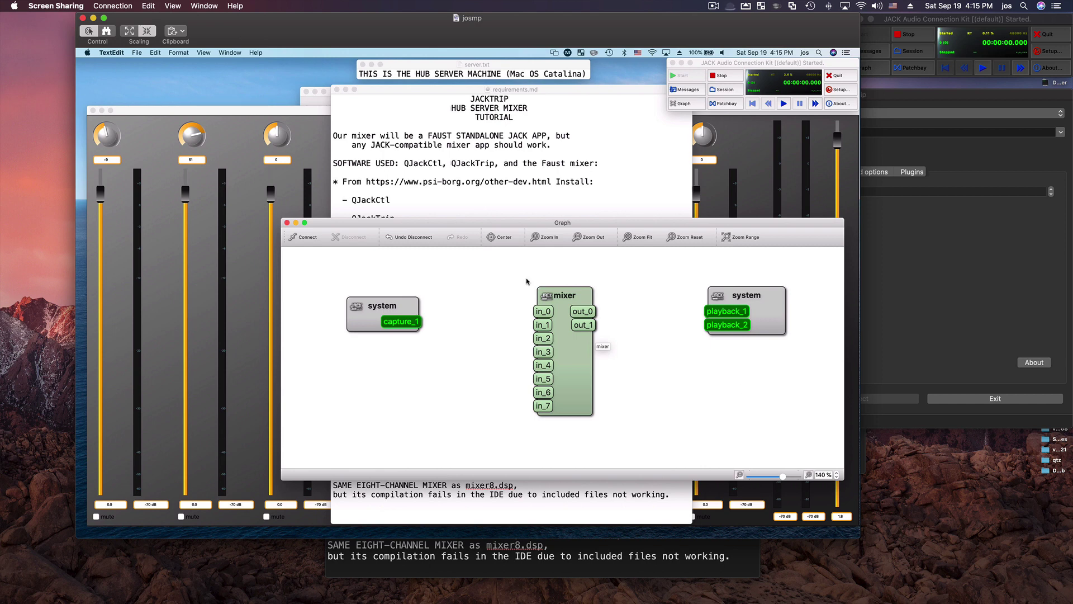
drag(575, 293, 563, 291)
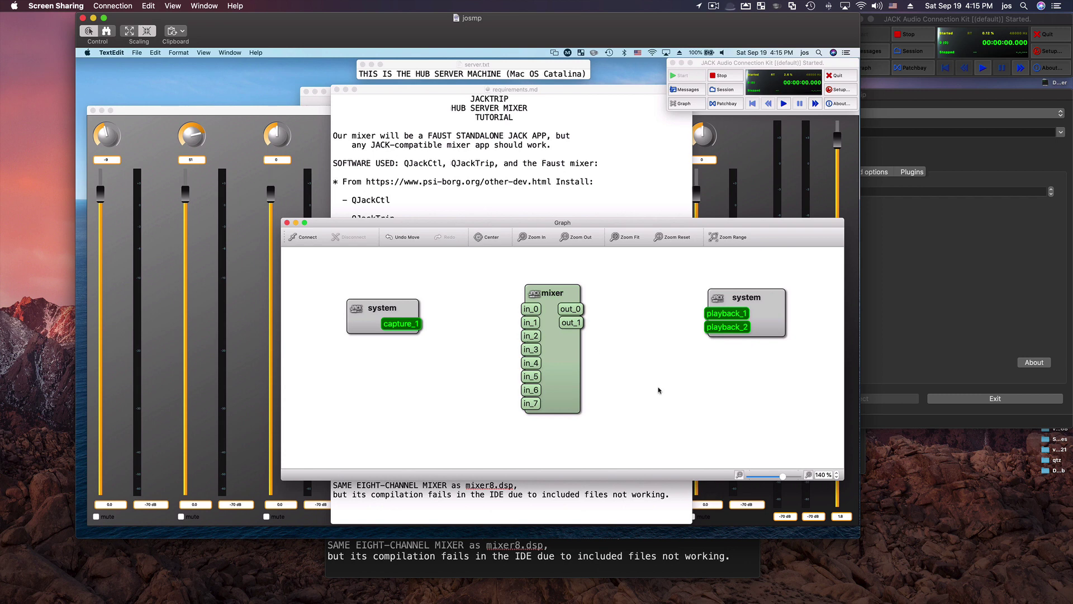
mouse_move(382, 309)
mouse_down()
mouse_move(393, 300)
mouse_move(366, 301)
mouse_move(324, 327)
mouse_move(382, 312)
mouse_up()
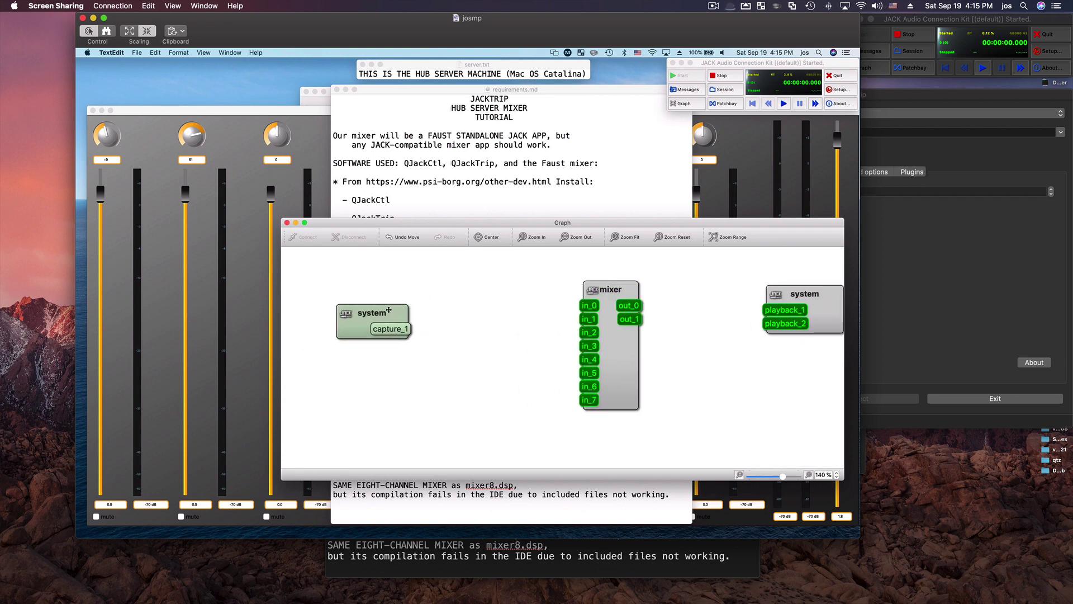
drag(601, 283, 523, 287)
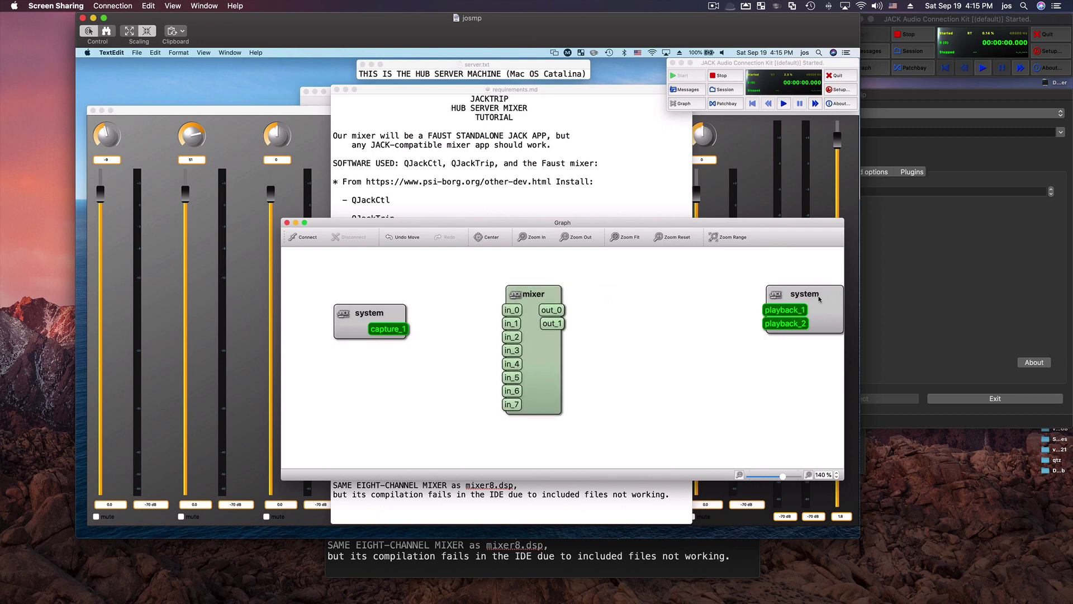
drag(832, 299, 755, 308)
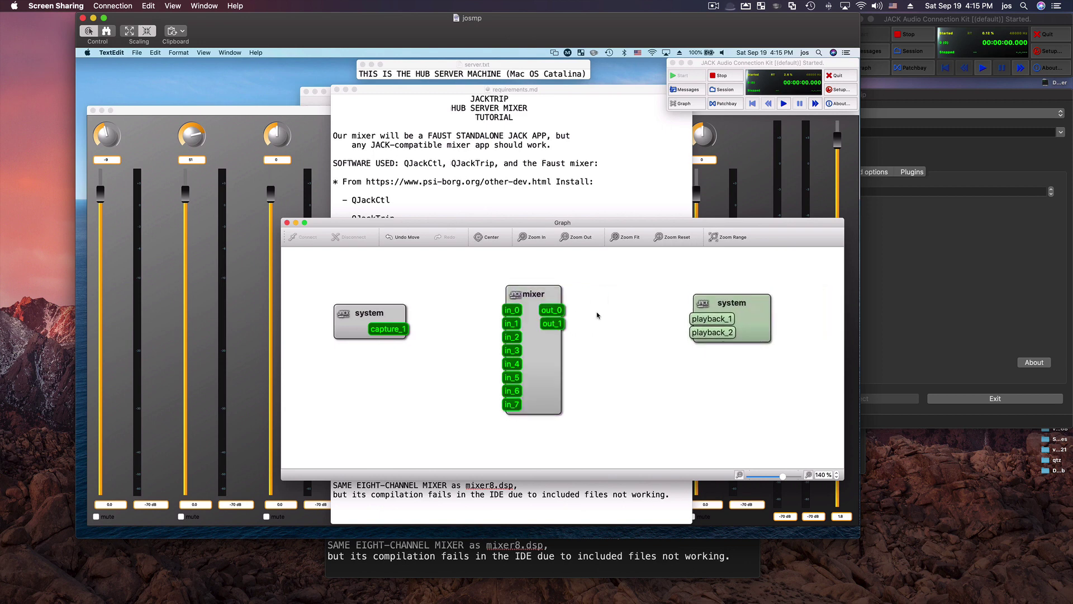
drag(539, 303, 618, 299)
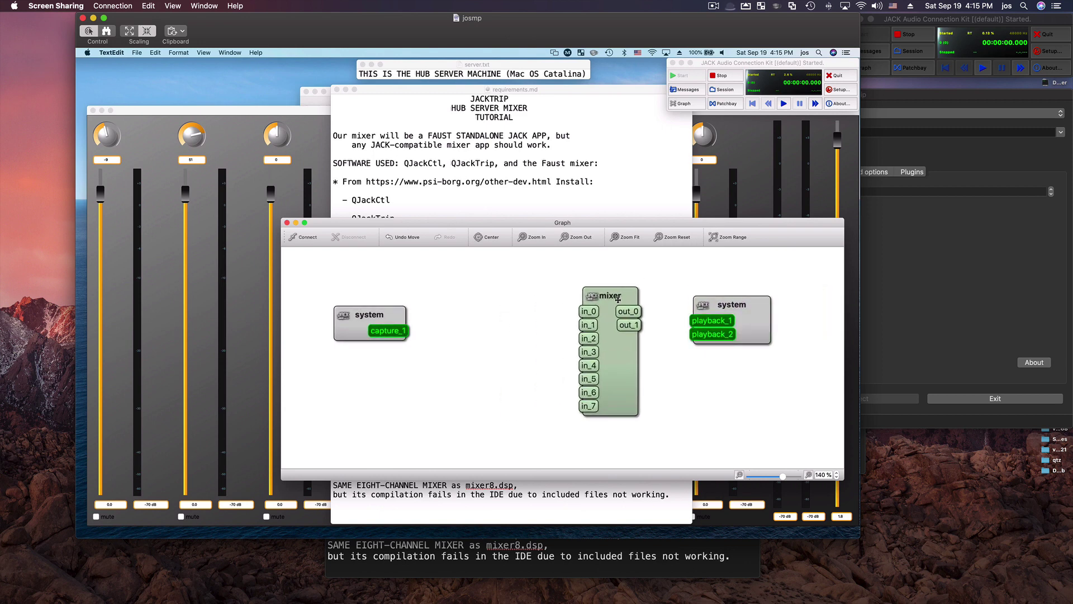
drag(585, 227, 584, 229)
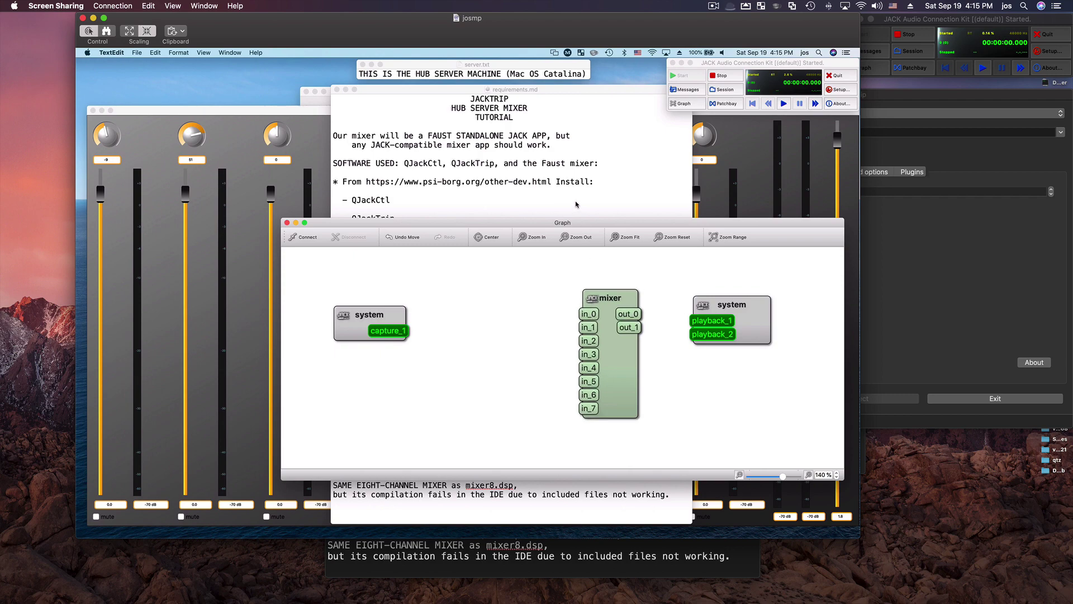
click(577, 204)
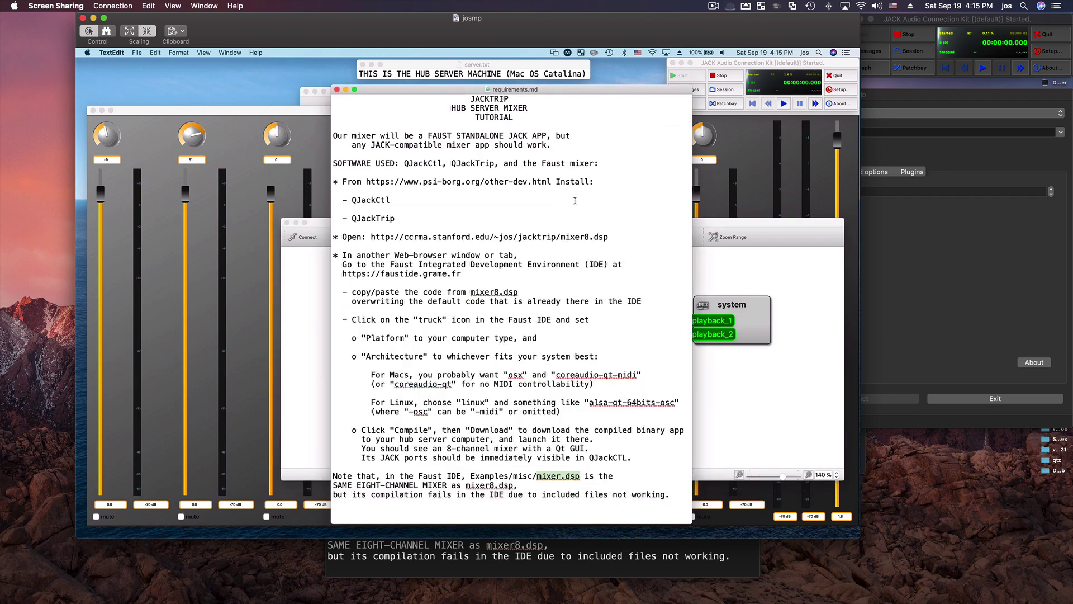
click(717, 261)
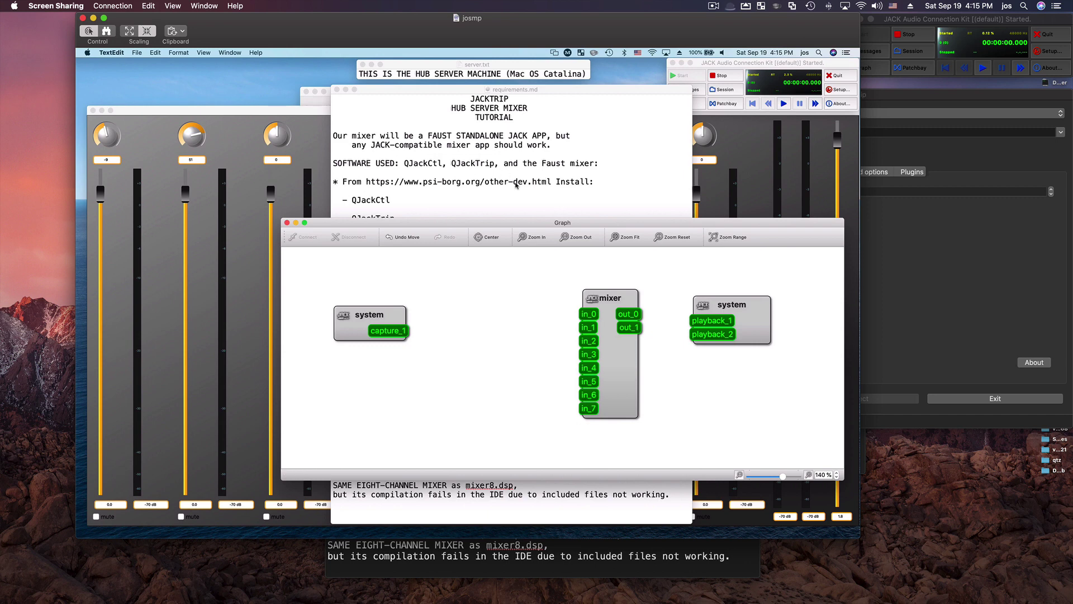
Switch to the local QJackTrip hub client and examine its basic, advanced and plugin options, including queue buffer length and redundancy
click(932, 305)
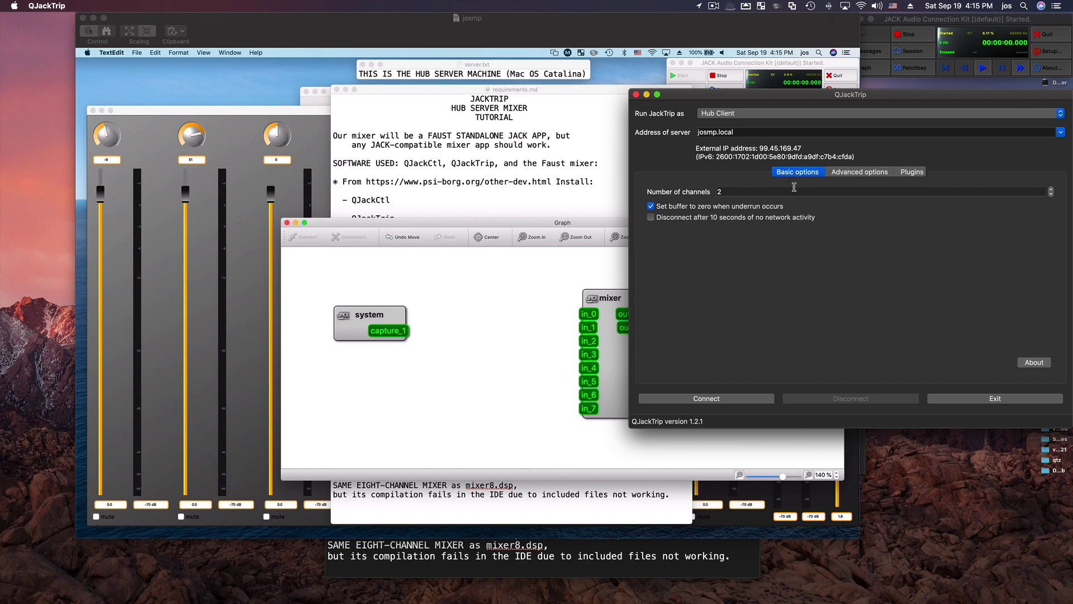
click(872, 171)
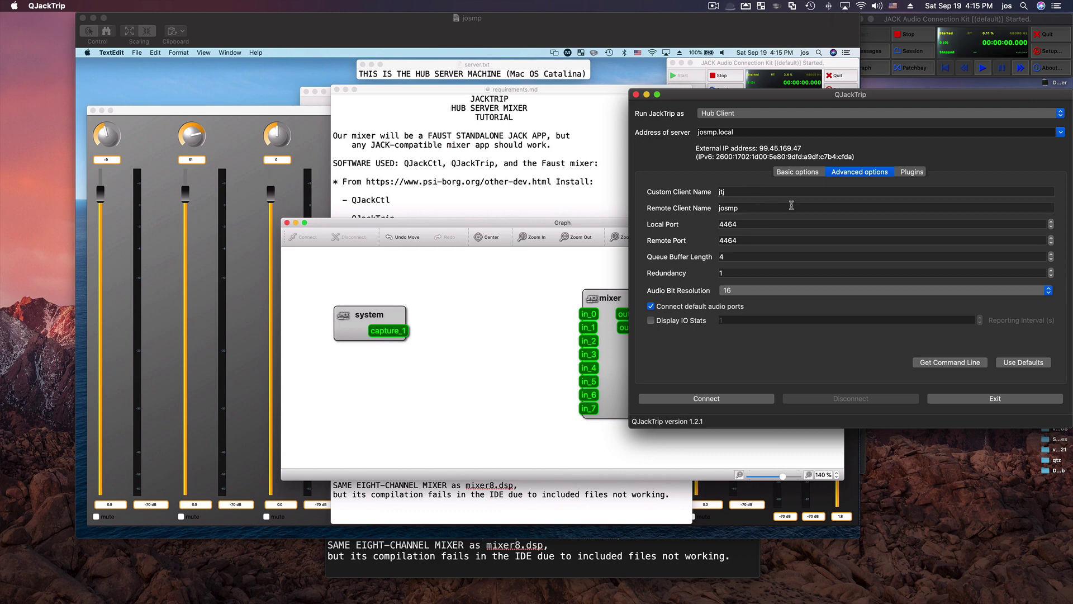
click(900, 172)
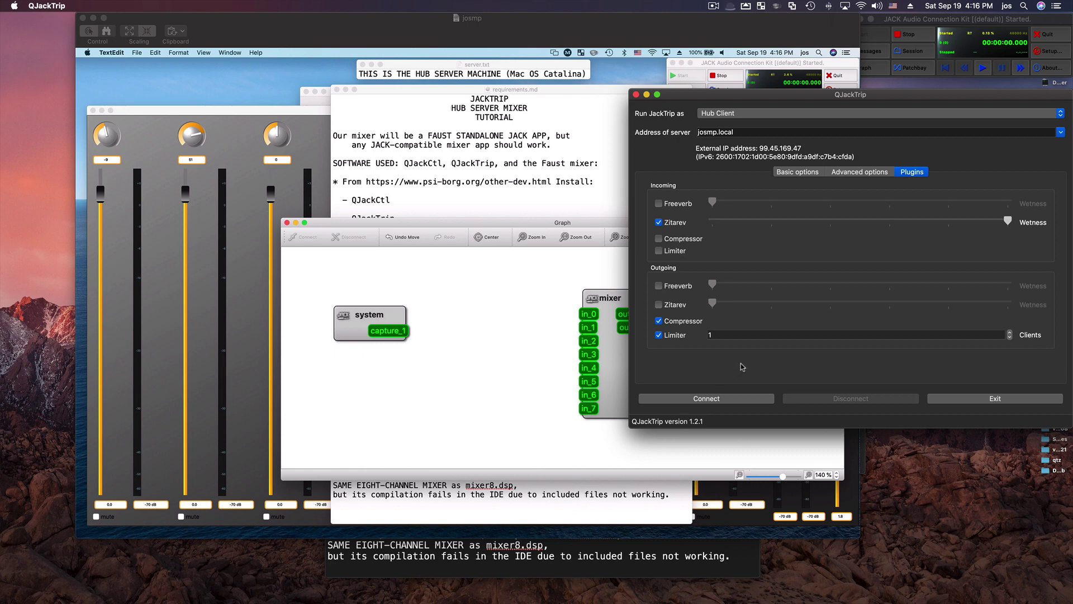
click(875, 174)
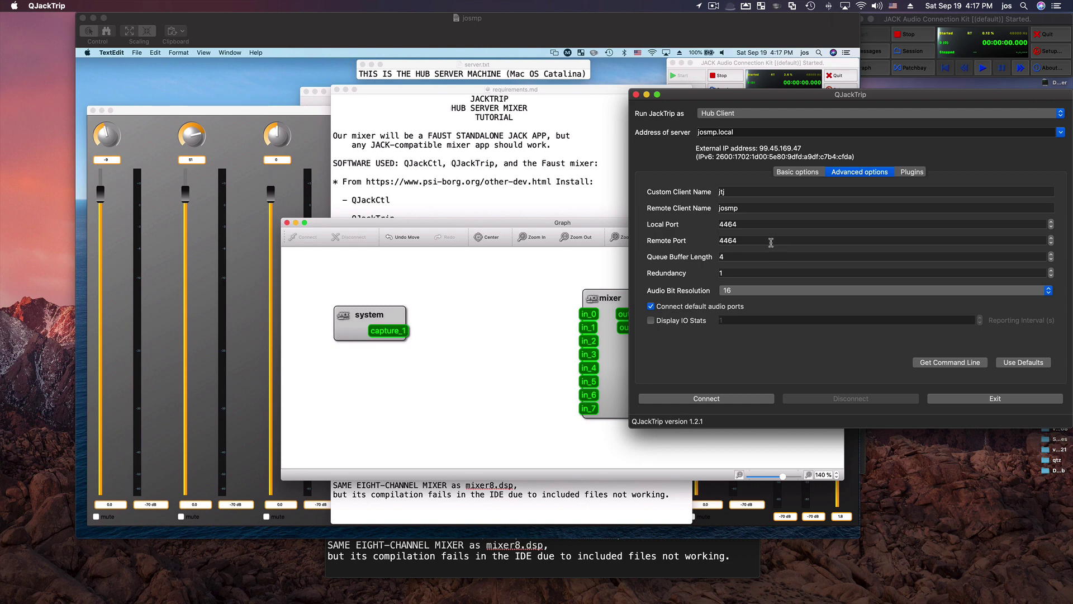
click(740, 256)
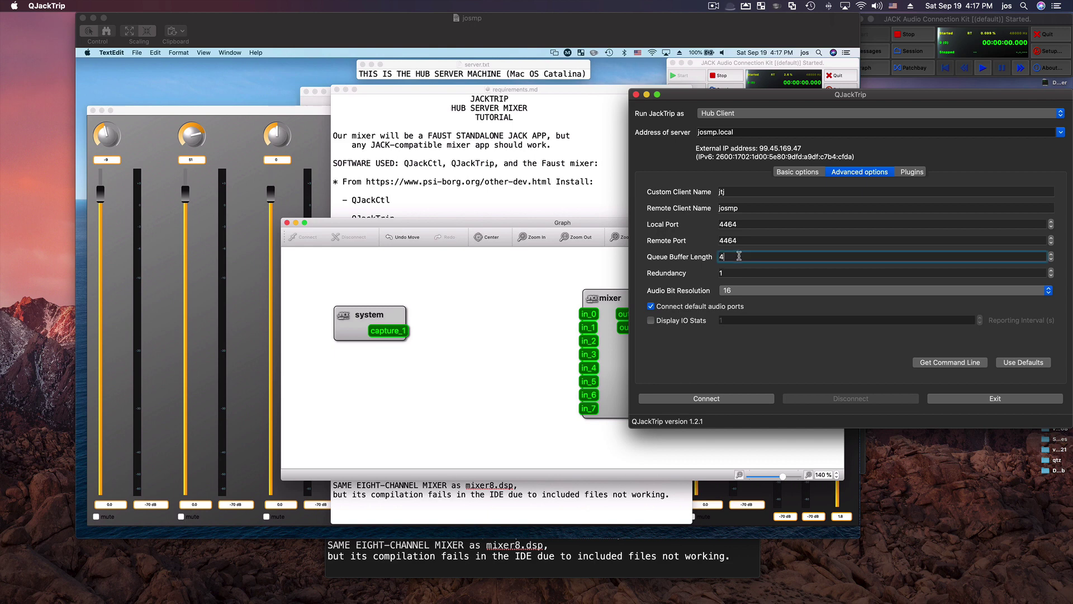
click(773, 272)
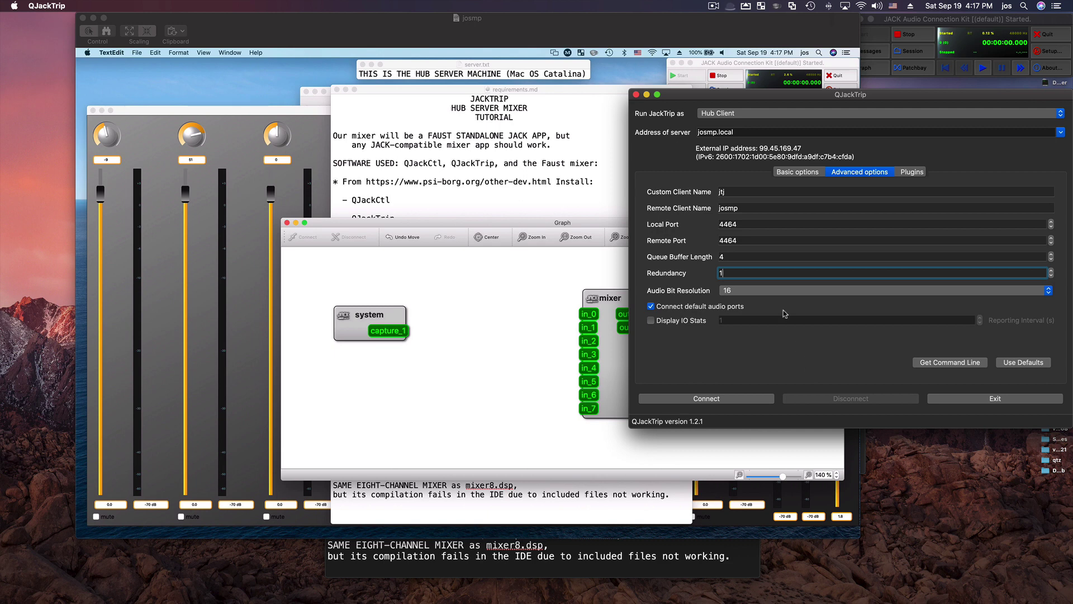
Try an audio bit resolution of 32 in the hub client and return it to 16
click(783, 289)
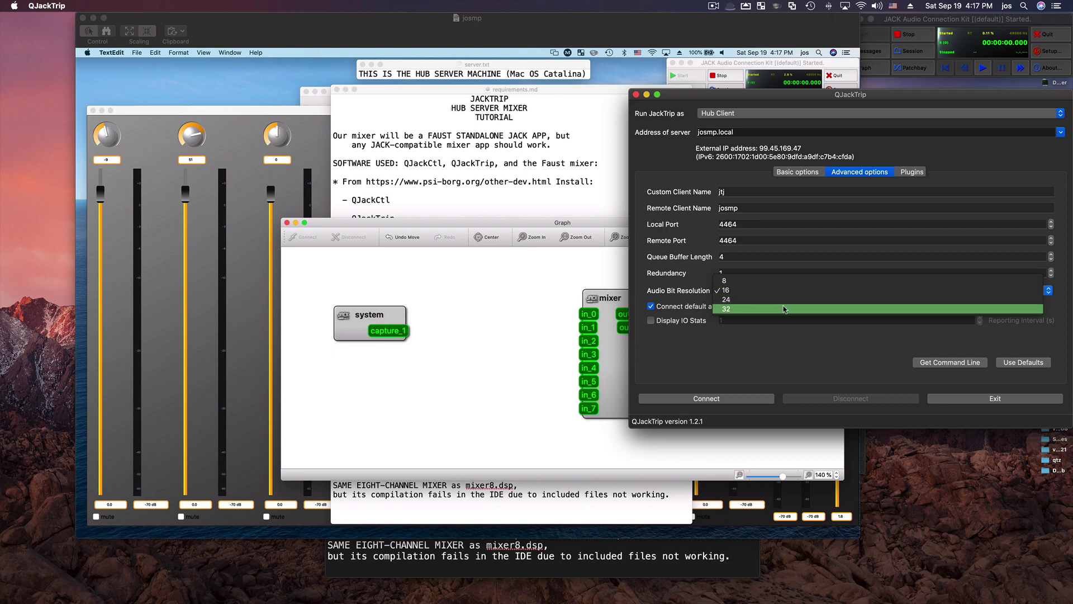
click(785, 309)
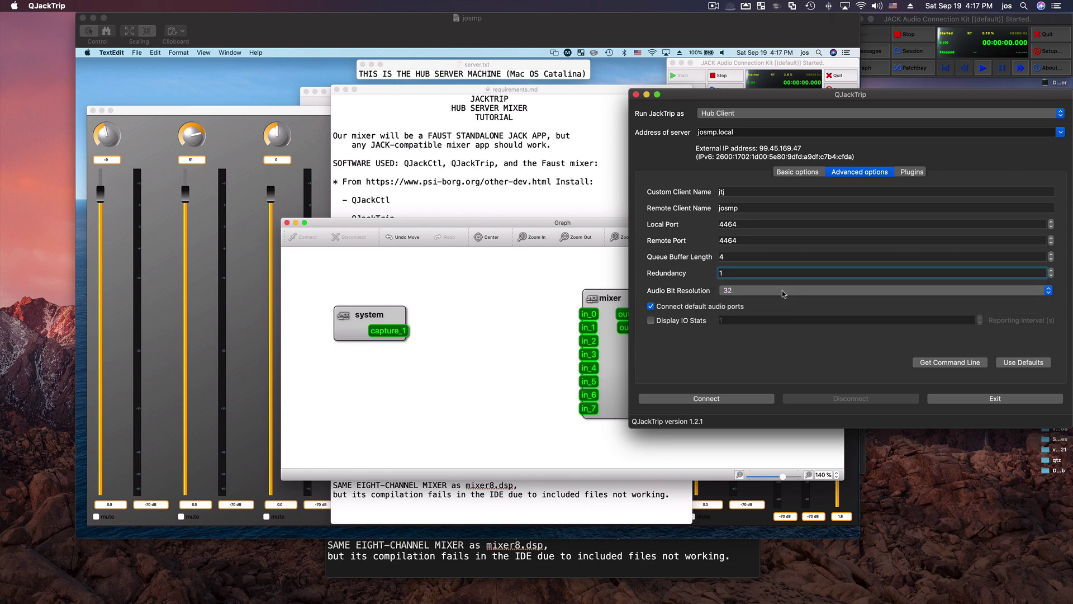
click(782, 290)
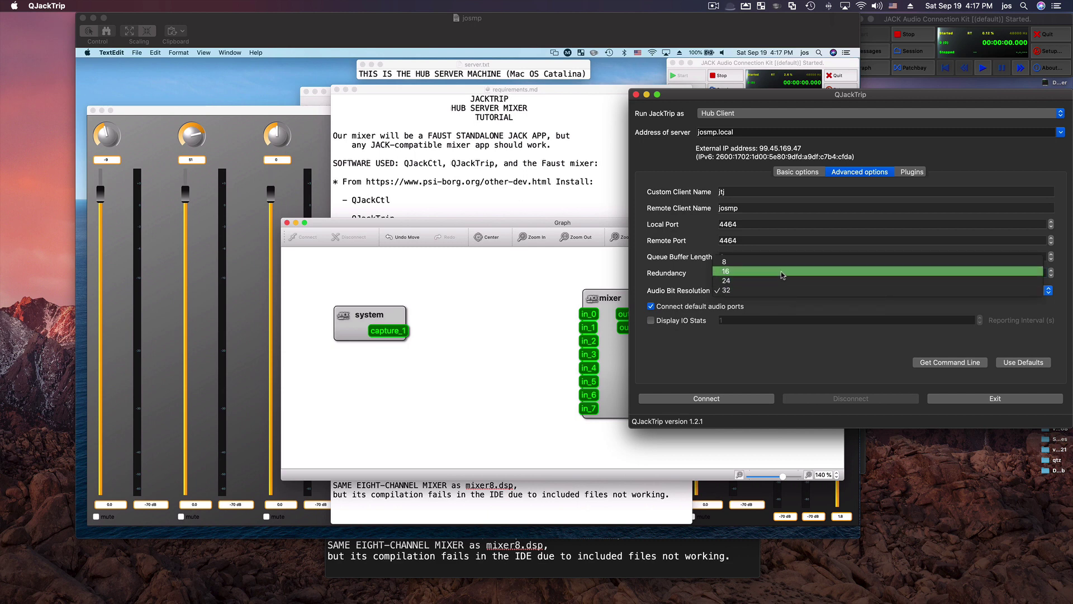
click(782, 273)
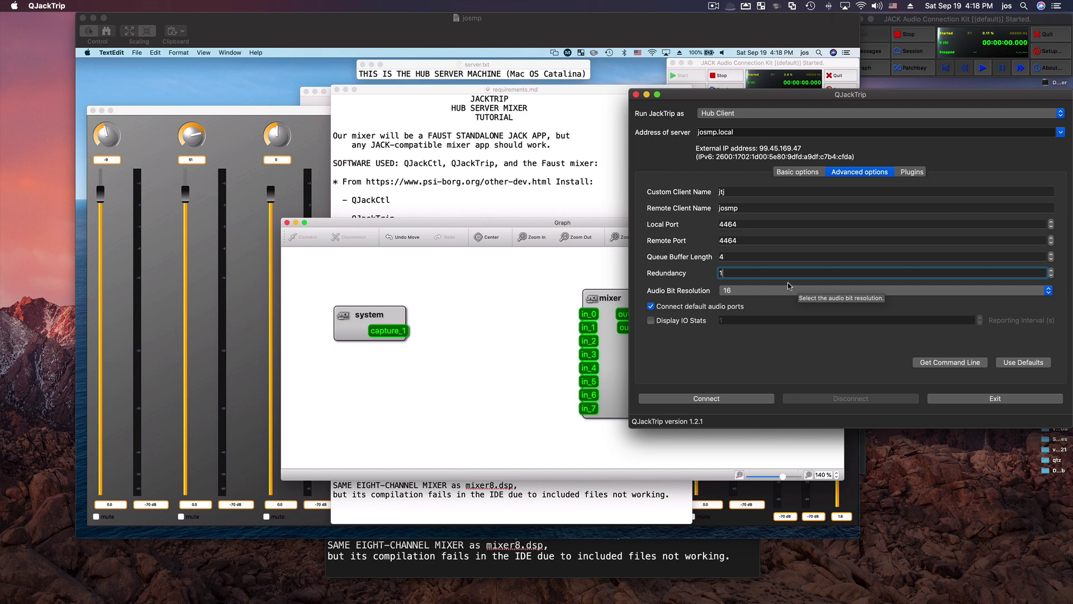
Recheck the plugin and basic options, and connect the hub client to josmp.local with 2 channels
click(913, 171)
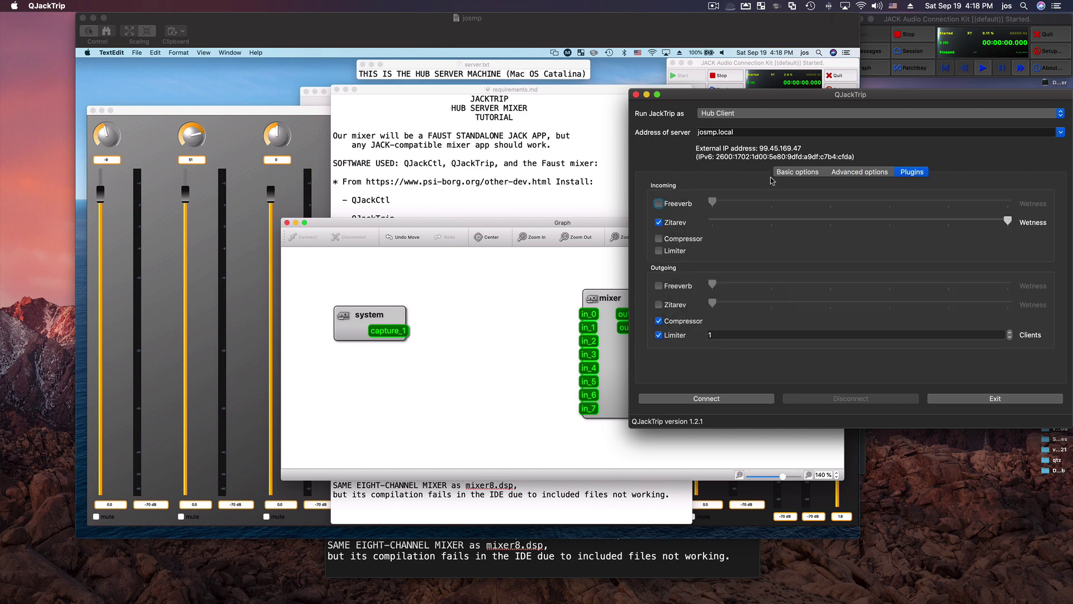
click(801, 173)
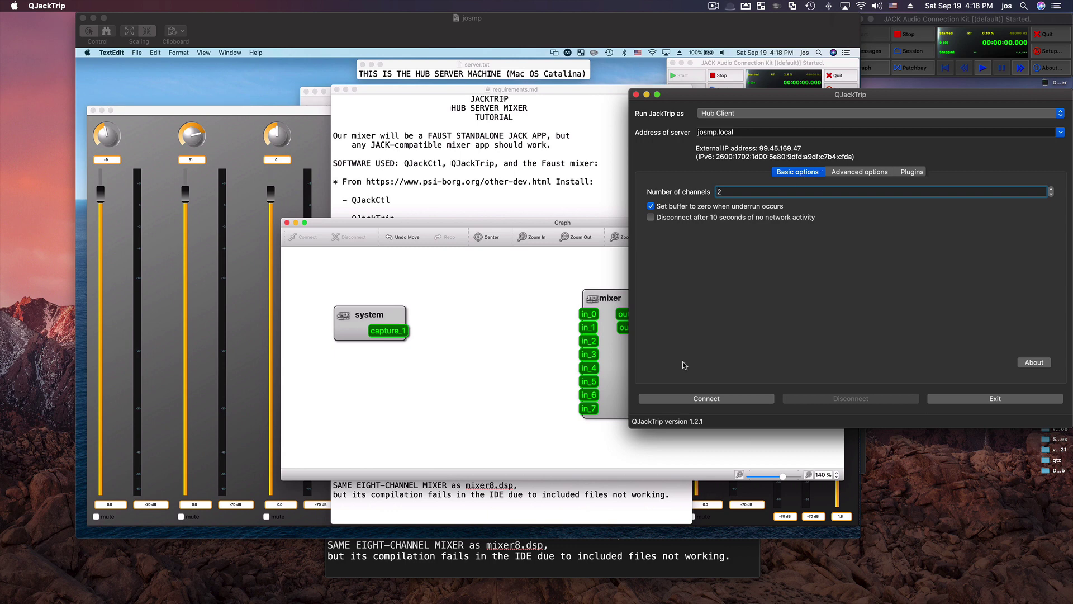
click(720, 400)
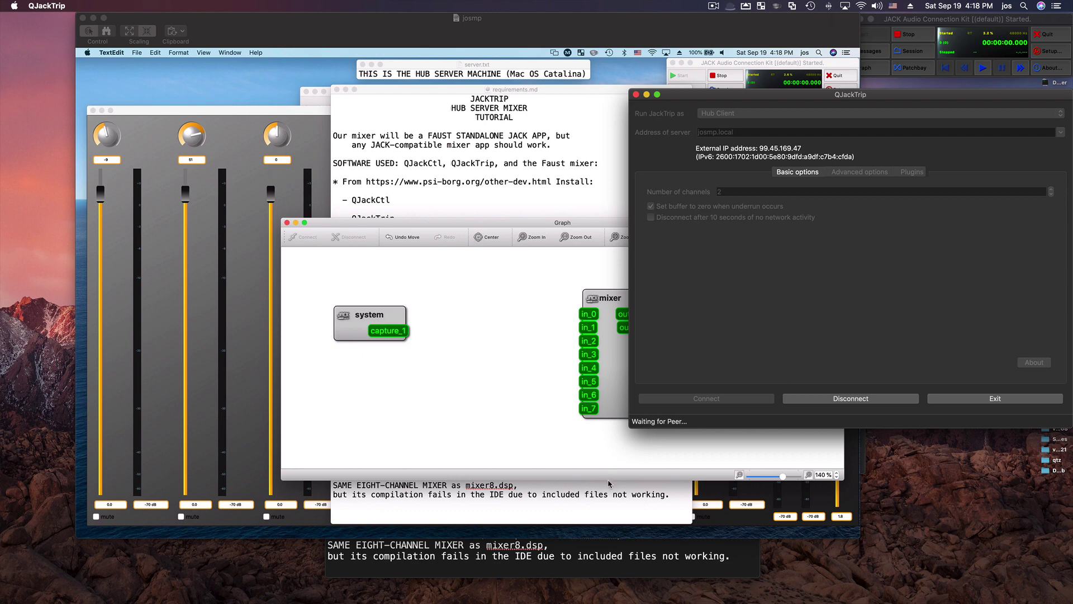
Return to the hub server's shared desktop and bring the mixer and the requirements.md notes forward
click(730, 68)
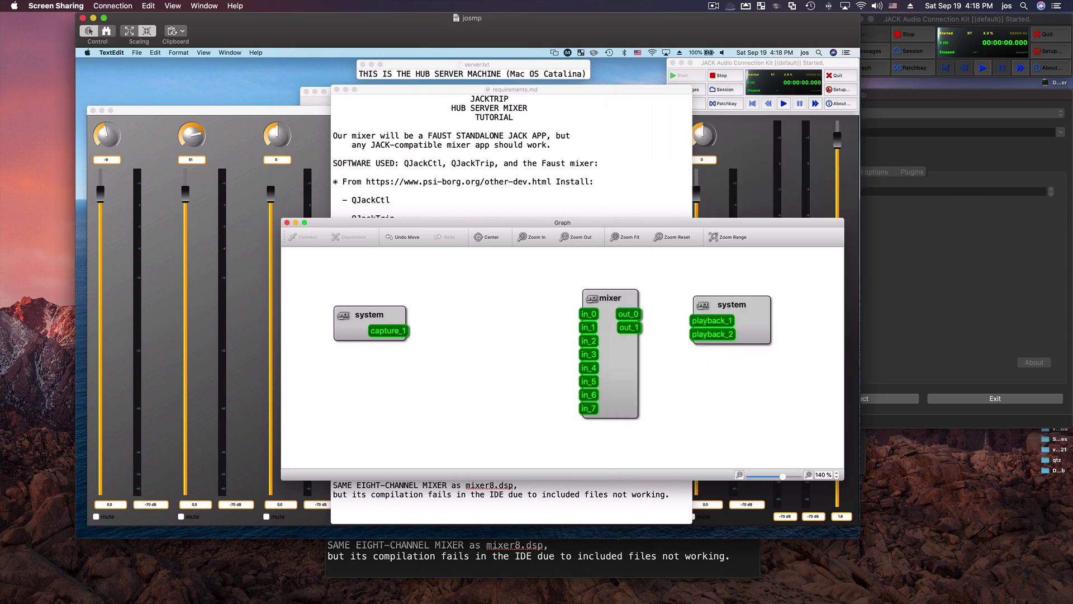
click(752, 64)
click(762, 140)
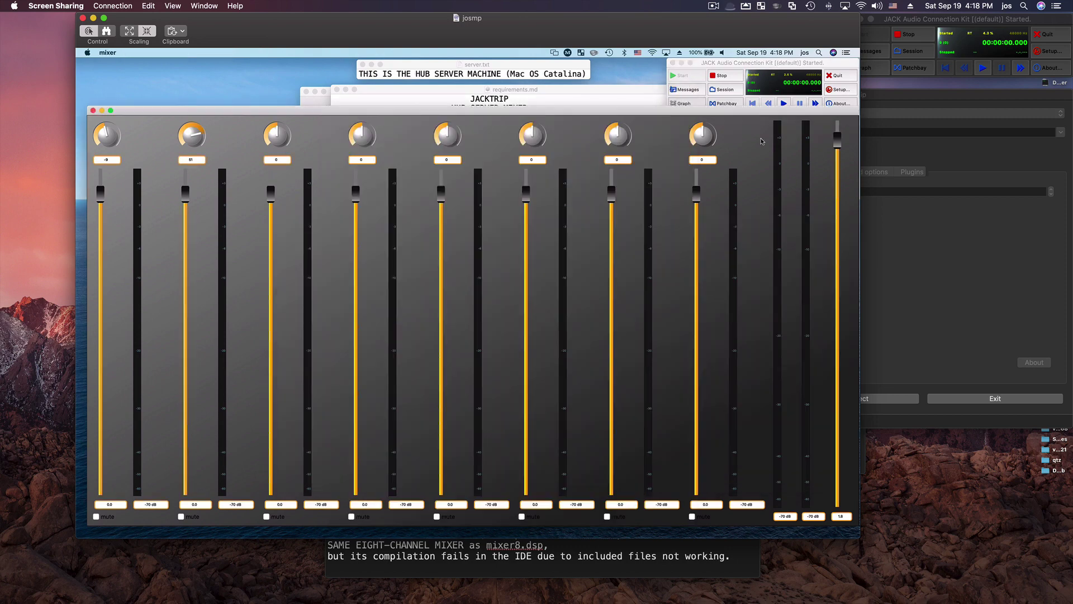
click(534, 90)
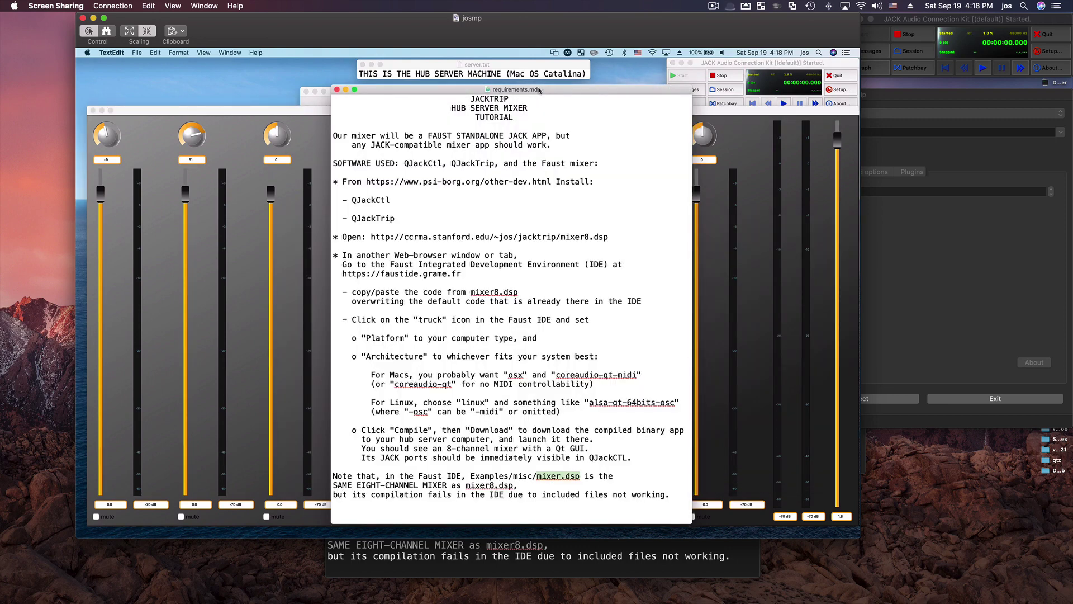
Bring up the hub server's QJackTrip window, move it partly off the requirements.md notes, and put the notes back in front
key(super+Tab)
key(super+Tab)
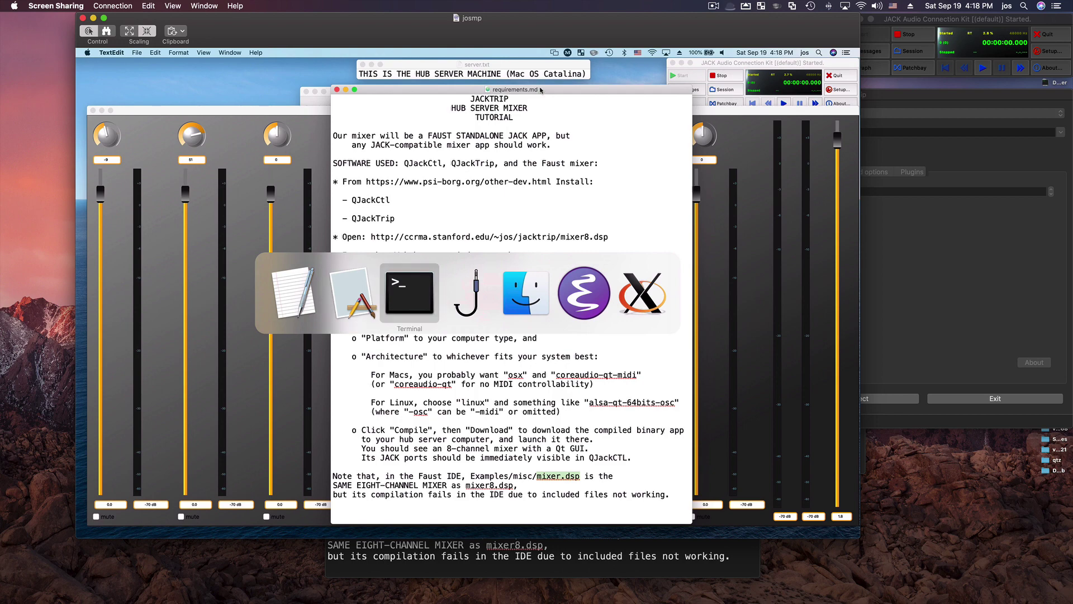
key(super+Tab)
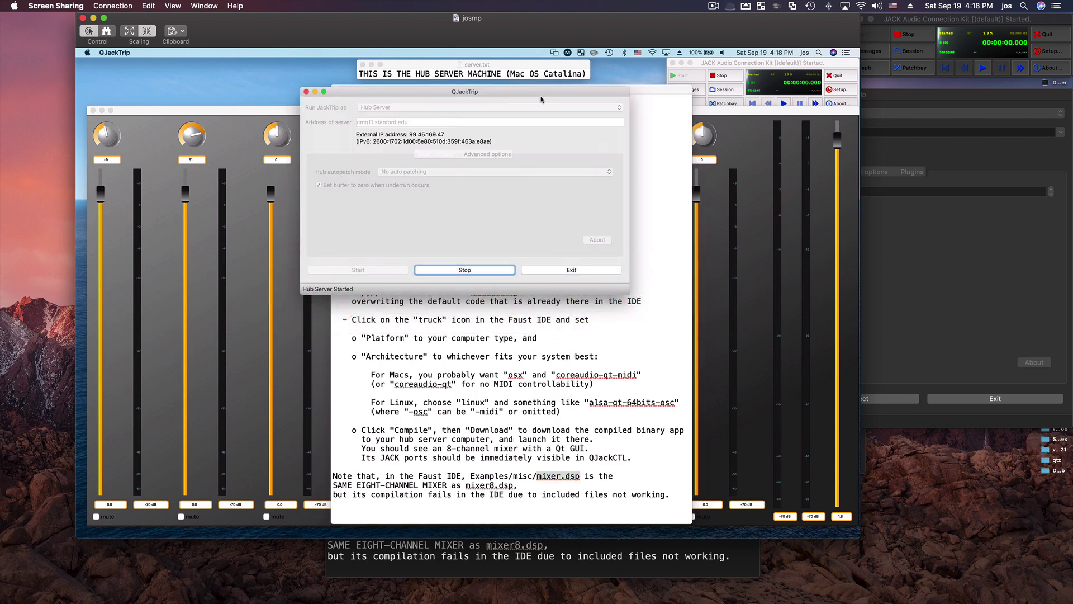
drag(541, 98, 762, 126)
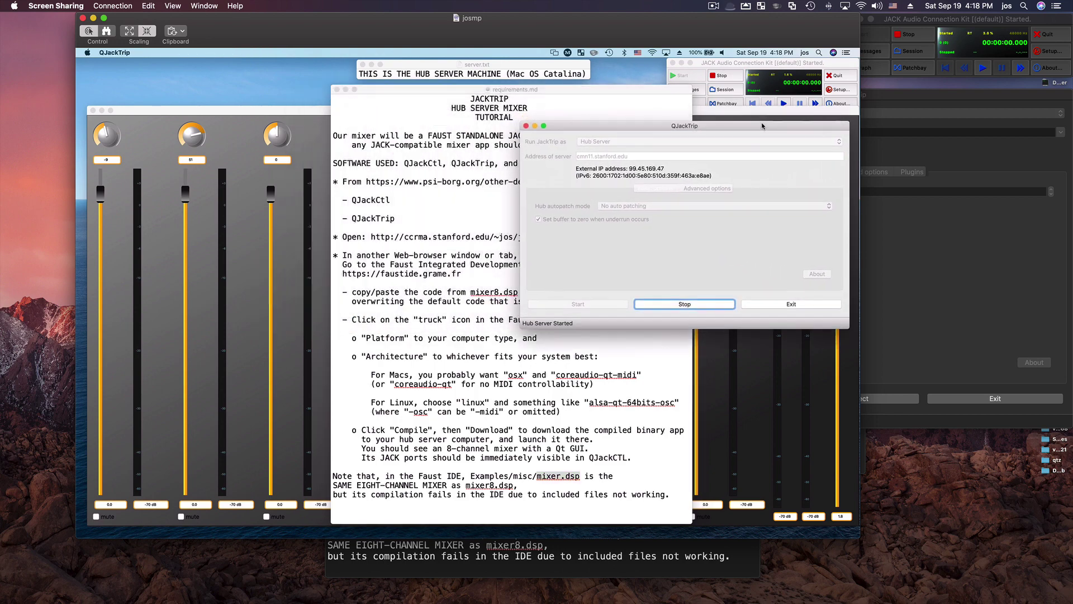
key(super+h)
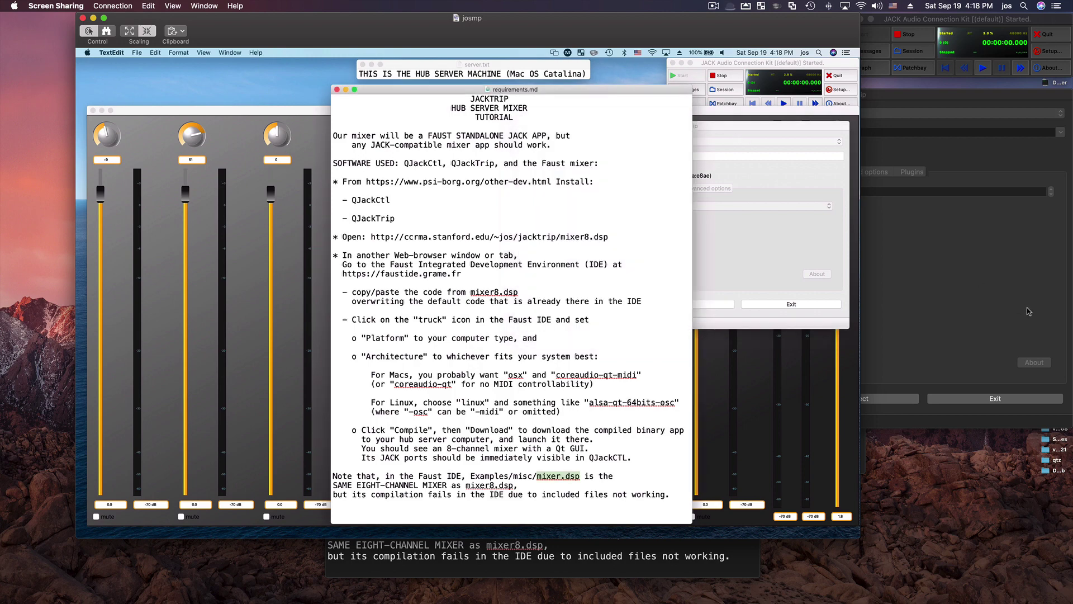
Shorten the local hub client's QJackTrip window, and minimize the requirements.md notes on the hub server's shared desktop
click(1023, 305)
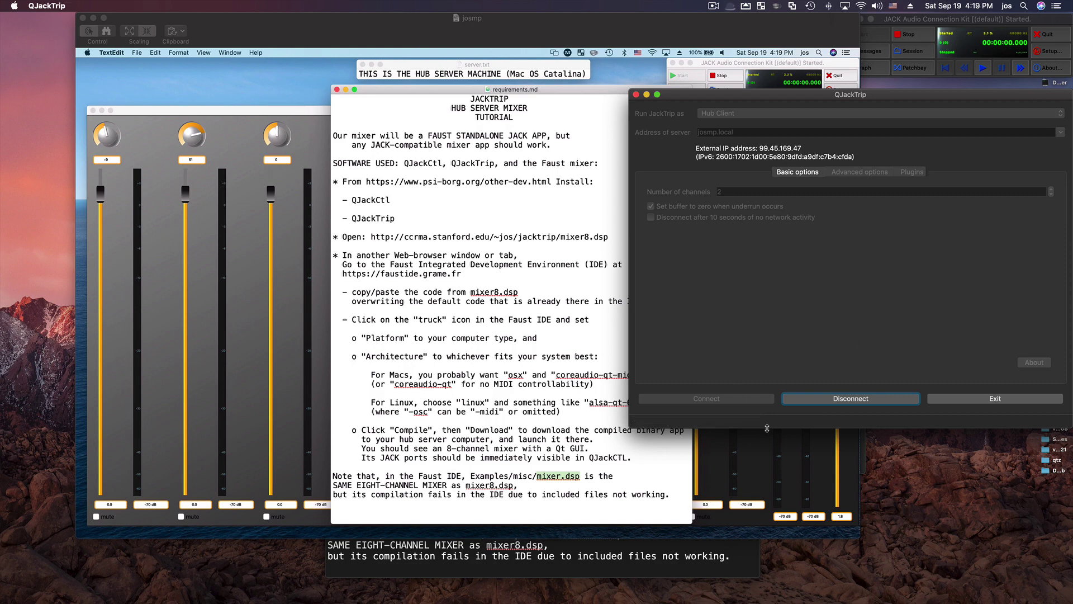
drag(766, 427, 757, 402)
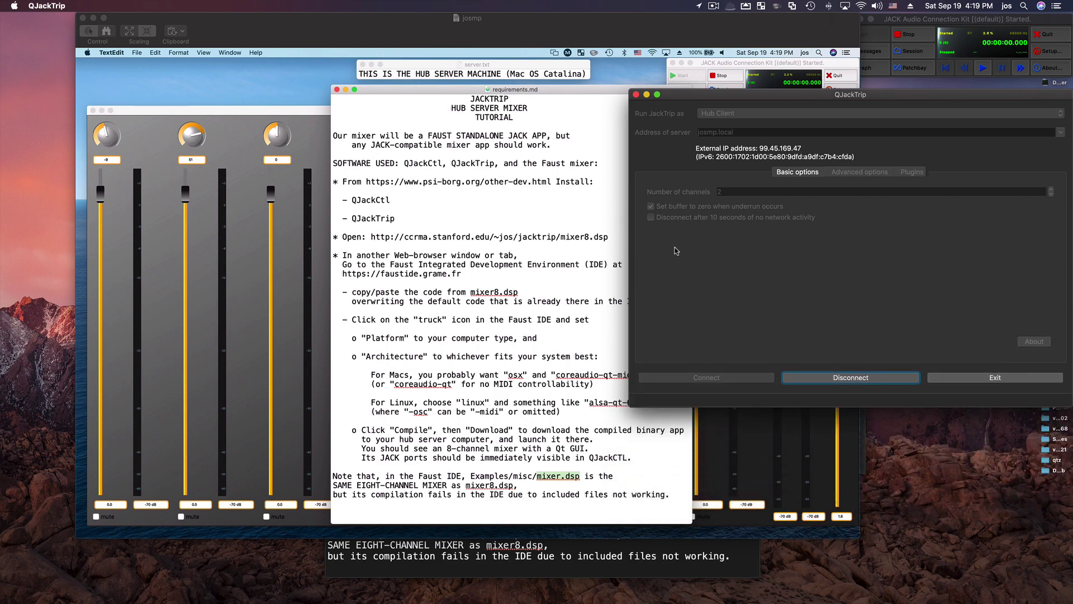
click(714, 60)
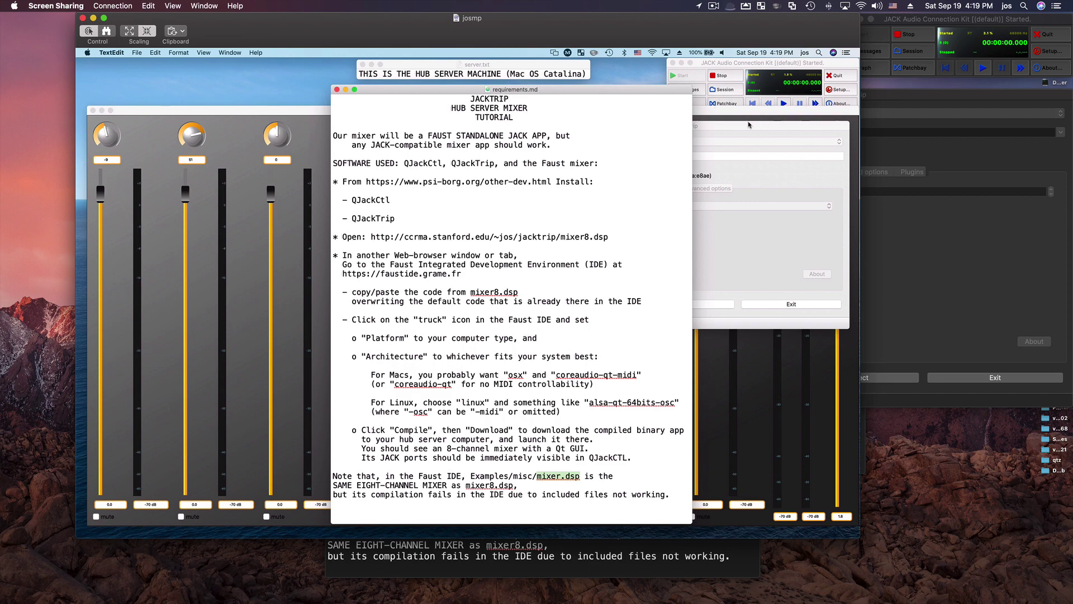
drag(622, 91, 552, 100)
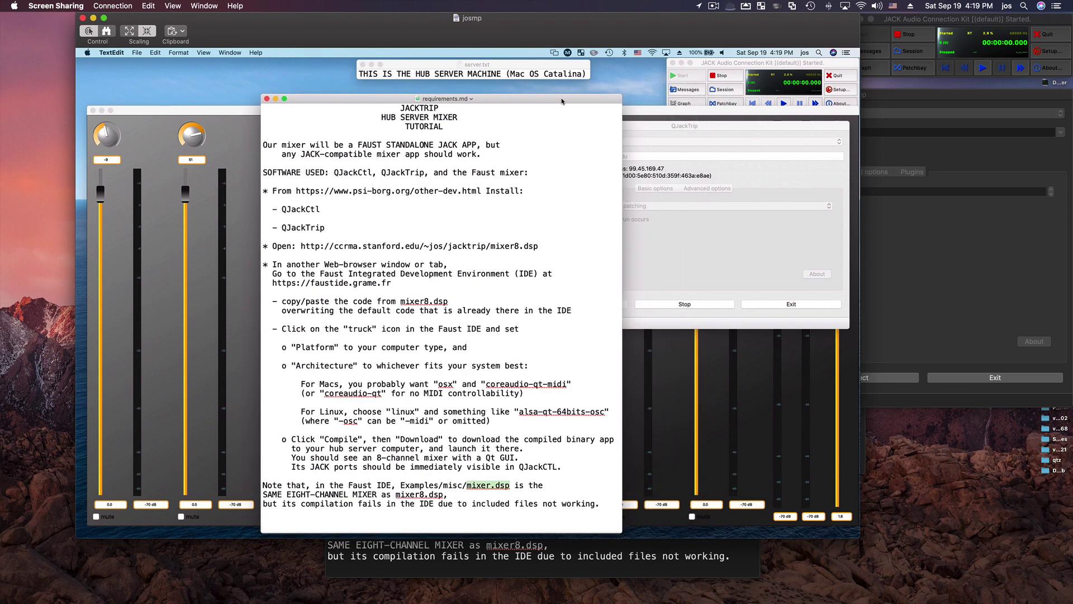
click(583, 155)
click(275, 99)
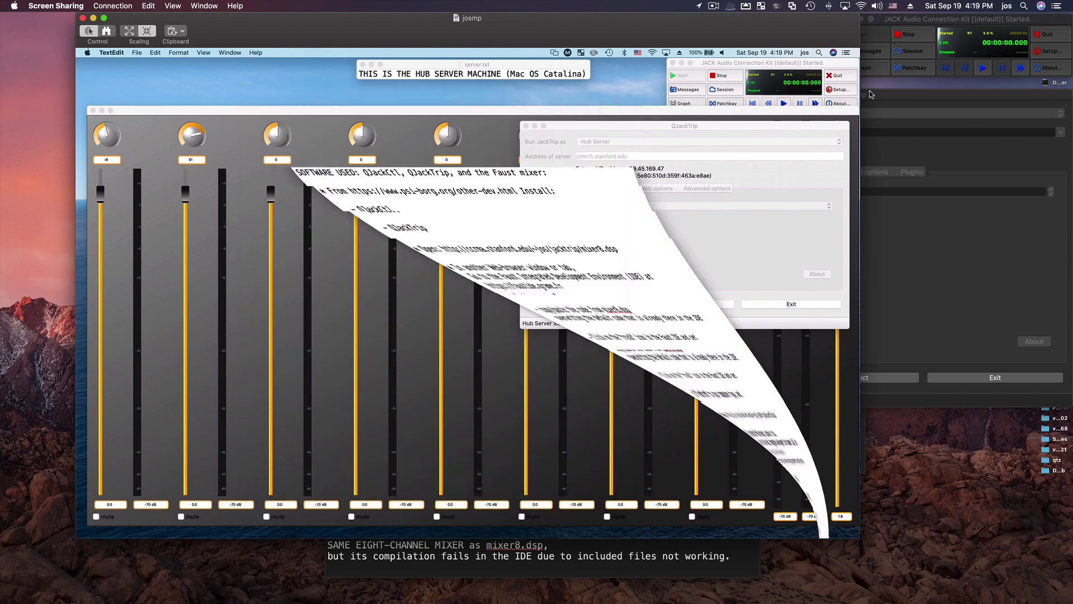
Open the hub server's JACK graph and connect josmp receive_1 to mixer in_0 and receive_2 to mixer in_1
click(694, 103)
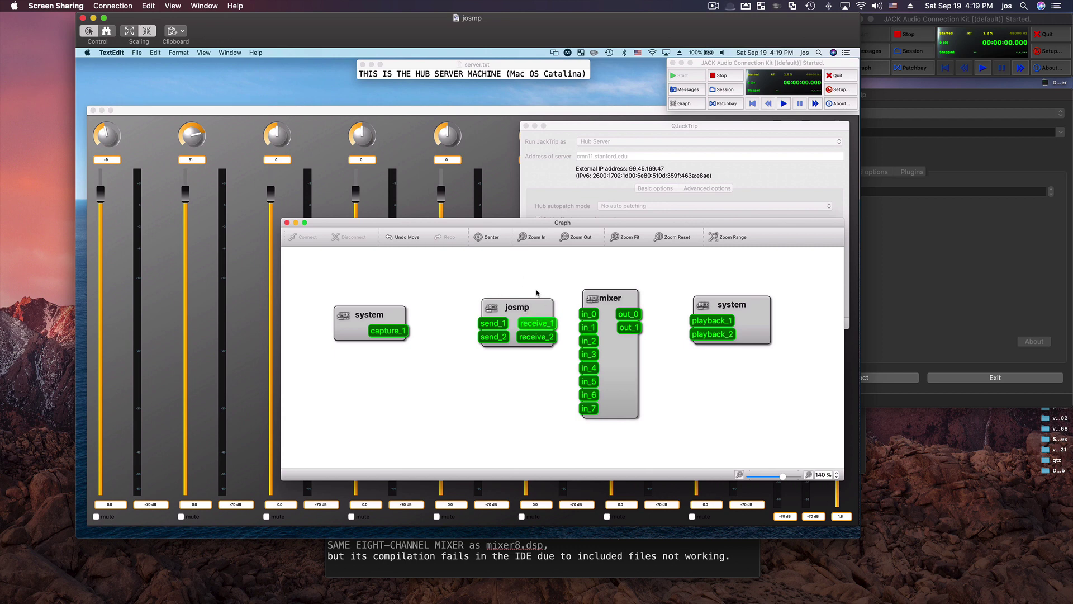
mouse_move(524, 320)
mouse_down()
mouse_move(564, 295)
mouse_move(539, 302)
mouse_move(538, 323)
mouse_move(531, 297)
mouse_move(528, 315)
mouse_up()
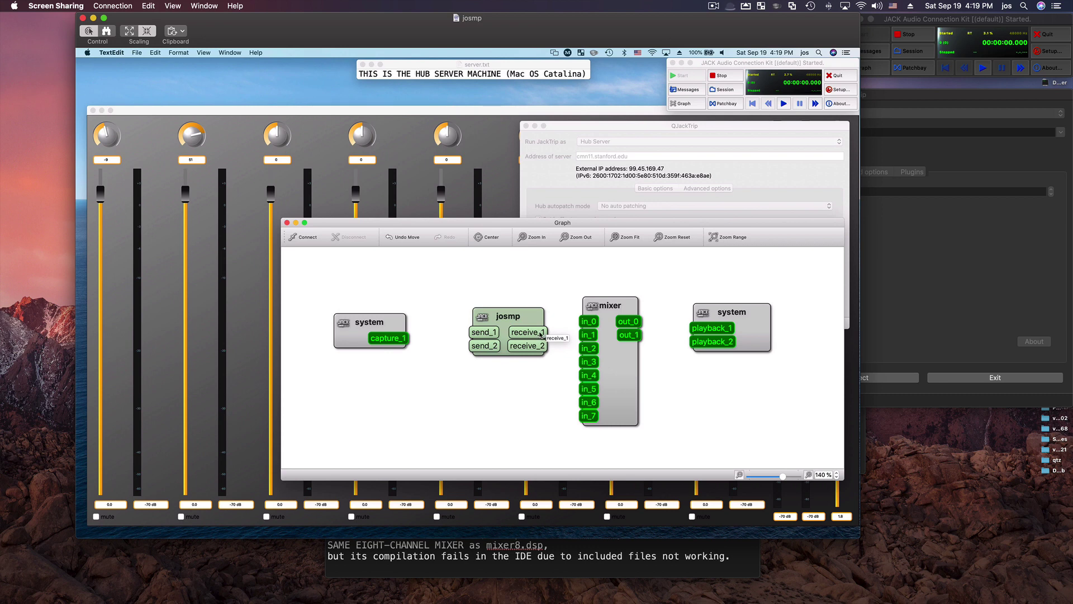
drag(541, 335, 584, 322)
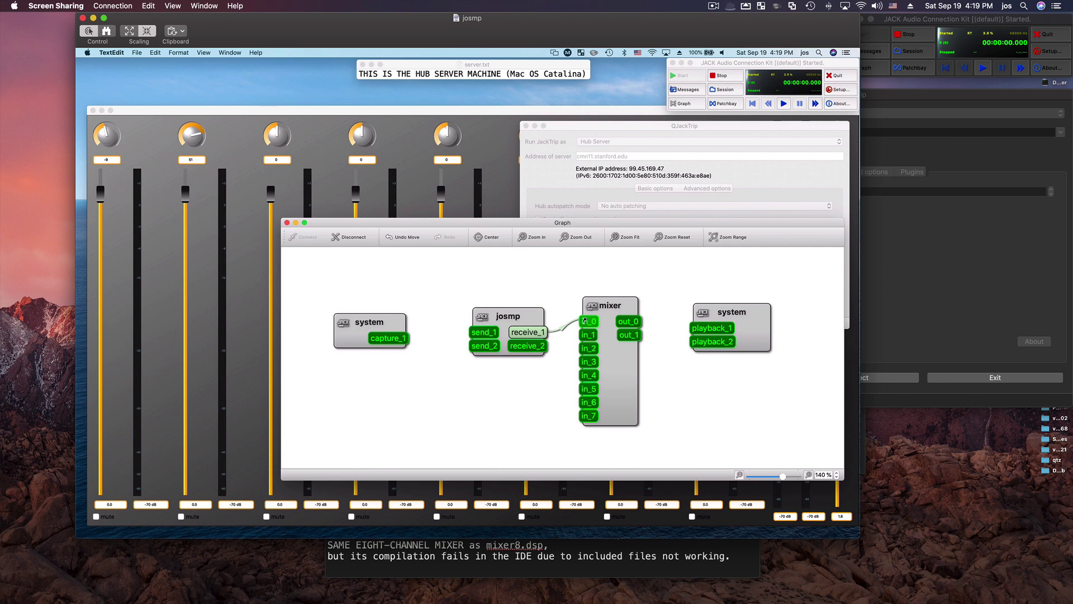
drag(584, 321, 585, 321)
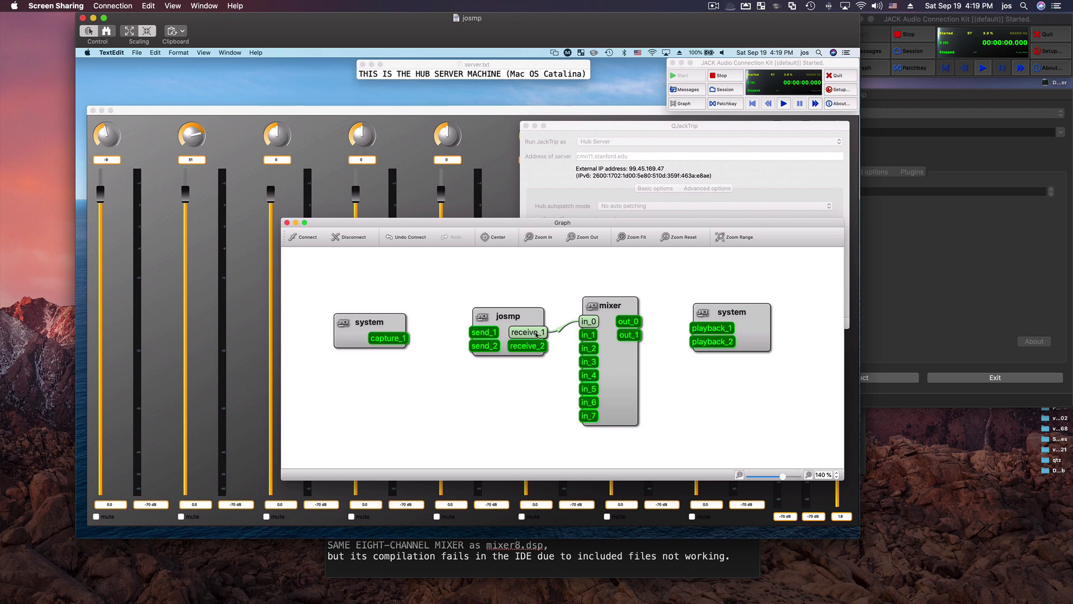
drag(536, 345, 578, 343)
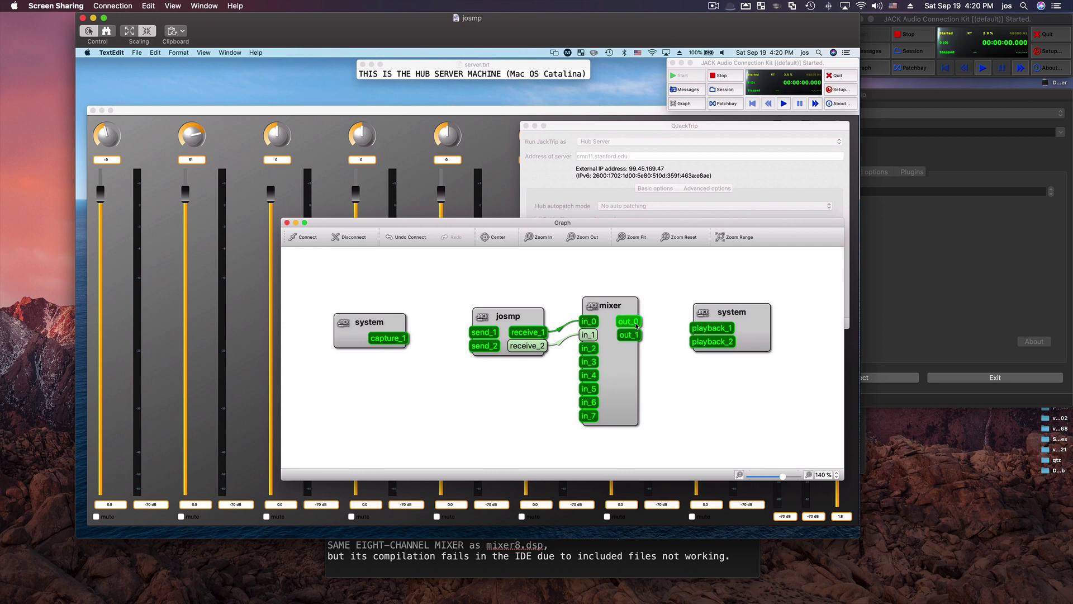
Connect mixer out_0 to josmp send_1 and mixer out_1 to josmp send_2 in the hub server's graph
drag(639, 323, 634, 280)
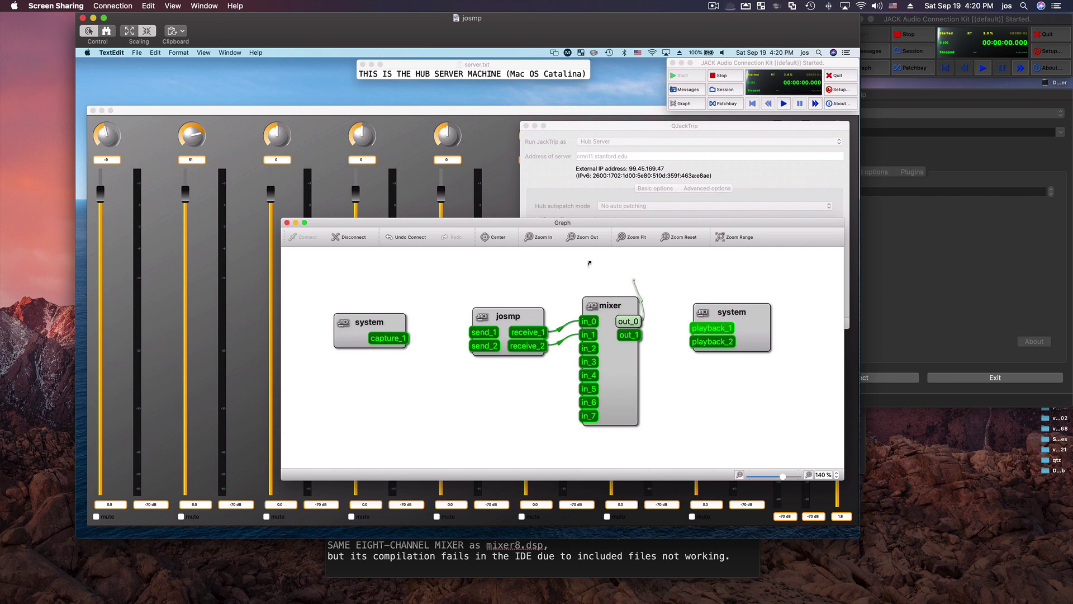
drag(443, 305, 629, 353)
drag(352, 354, 470, 442)
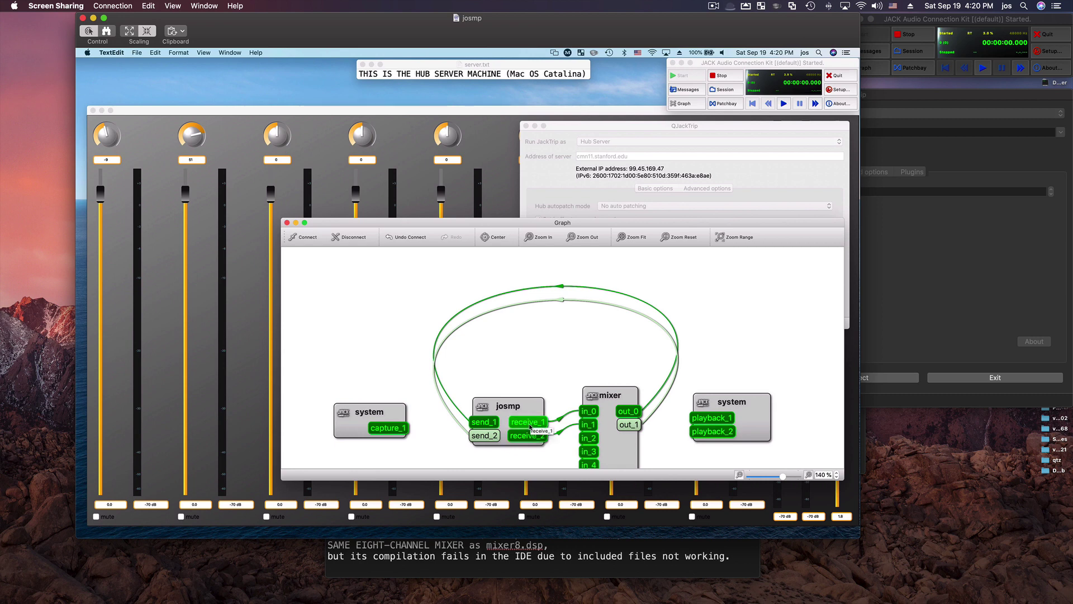
Bring the hub server's mixer to the front and sweep channel 1's pan knob, returning it to 0
click(553, 124)
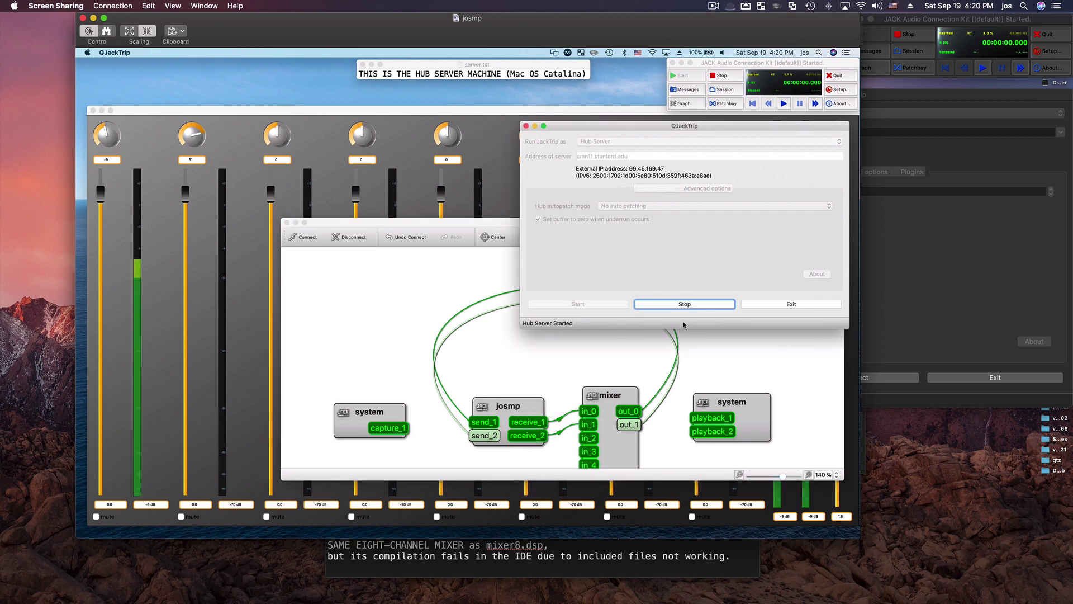
key(XF86AudioRaiseVolume)
click(554, 113)
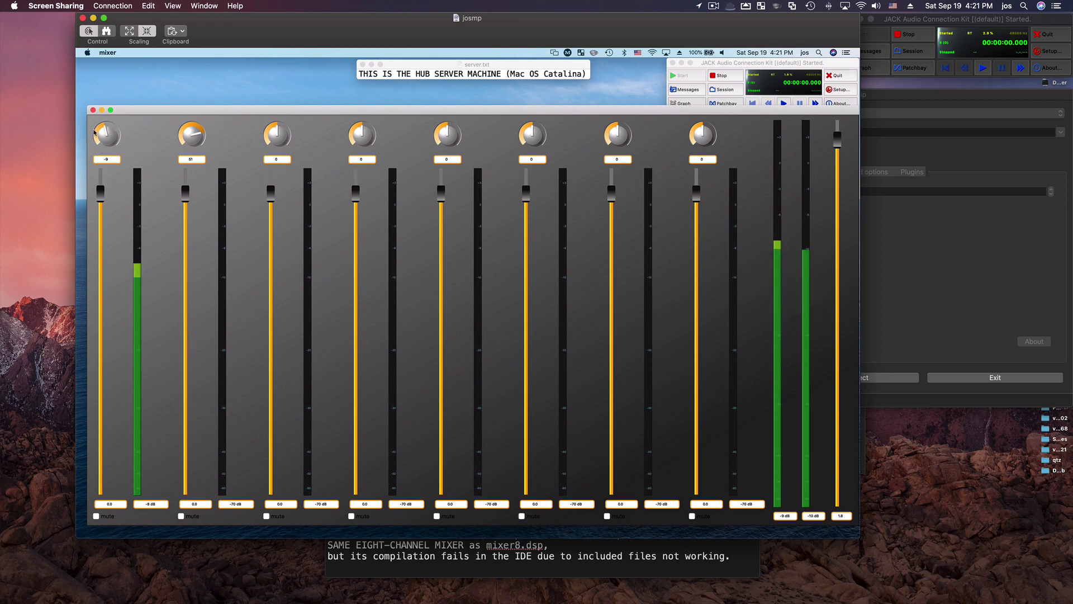
mouse_move(119, 130)
mouse_down()
mouse_move(90, 131)
mouse_move(102, 129)
mouse_move(100, 146)
mouse_move(143, 132)
mouse_move(120, 142)
mouse_up()
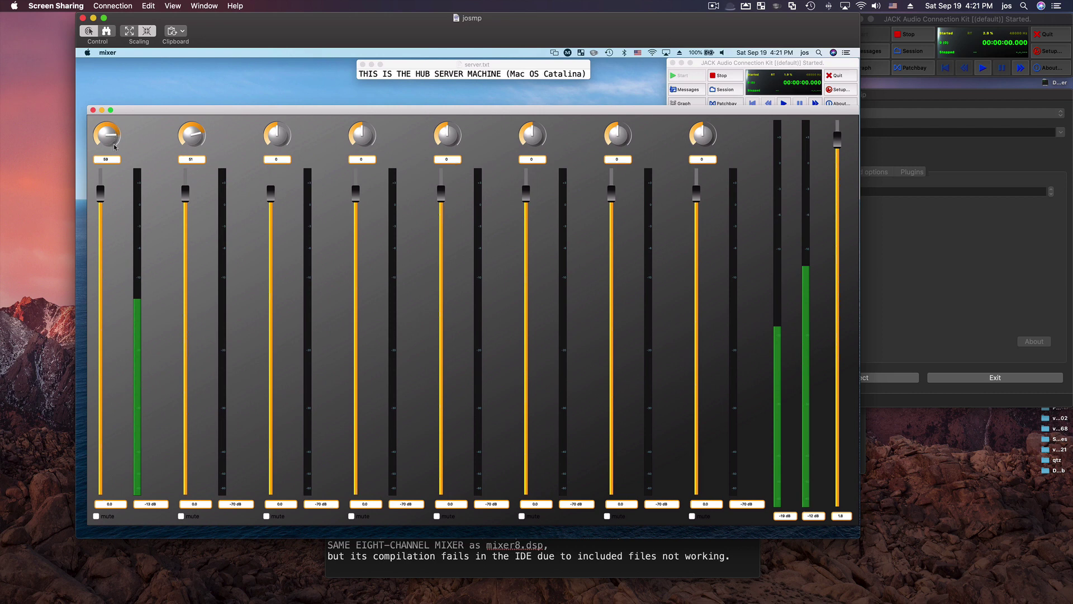
drag(115, 146, 123, 90)
Lower the mixer's channel 1 and channel 2 faders to about -10 each
drag(101, 199, 89, 268)
drag(79, 147, 117, 242)
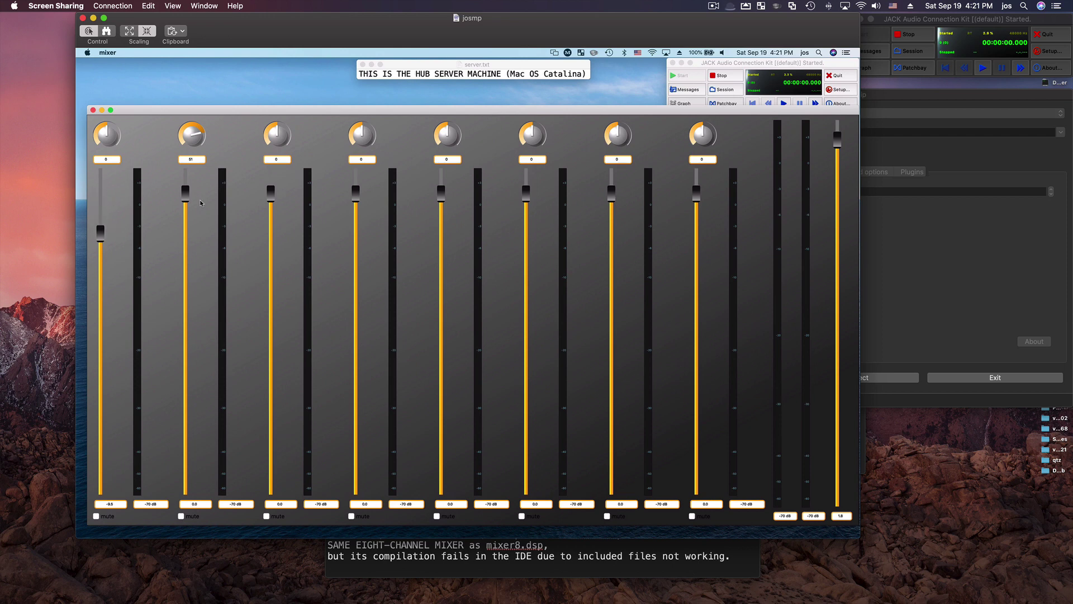
drag(187, 196, 187, 209)
key(super+Tab)
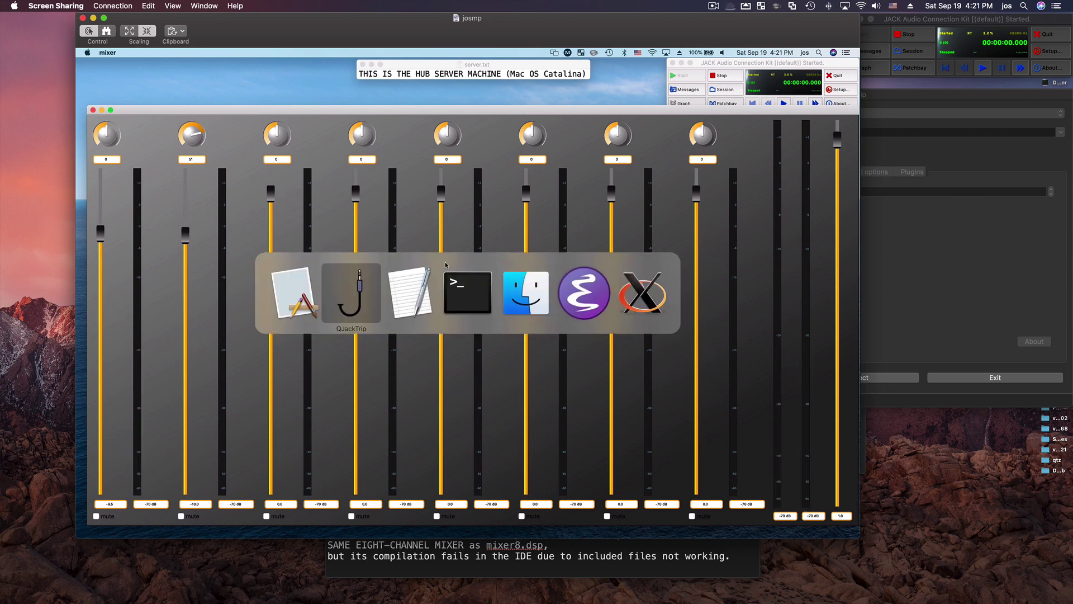
key(Escape)
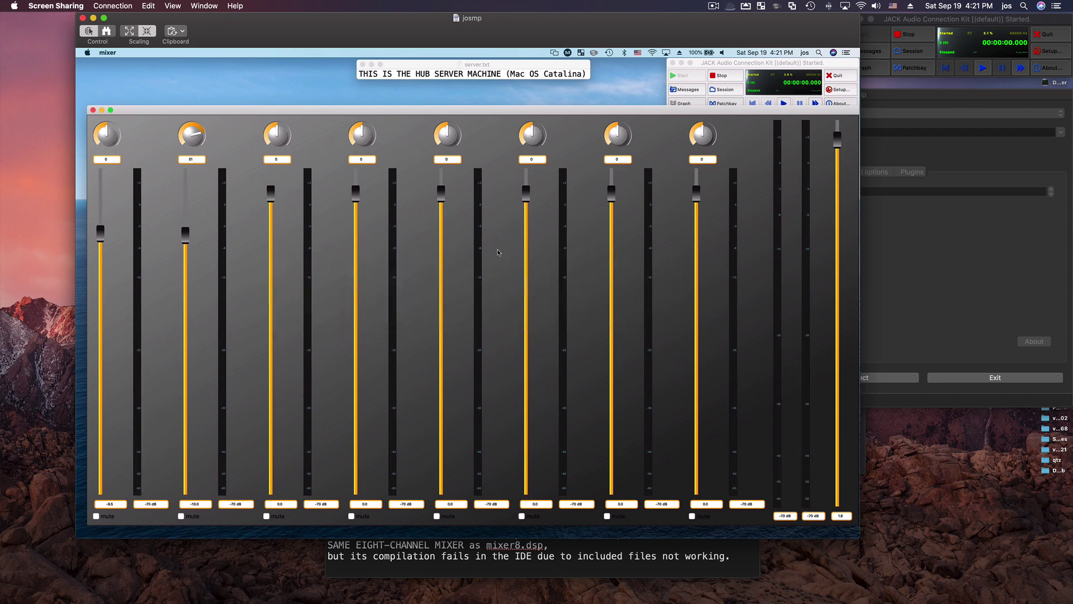
Open the local client's JACK graph, shift its JackTrip node slightly, and connect system capture_1 to send_2
click(962, 269)
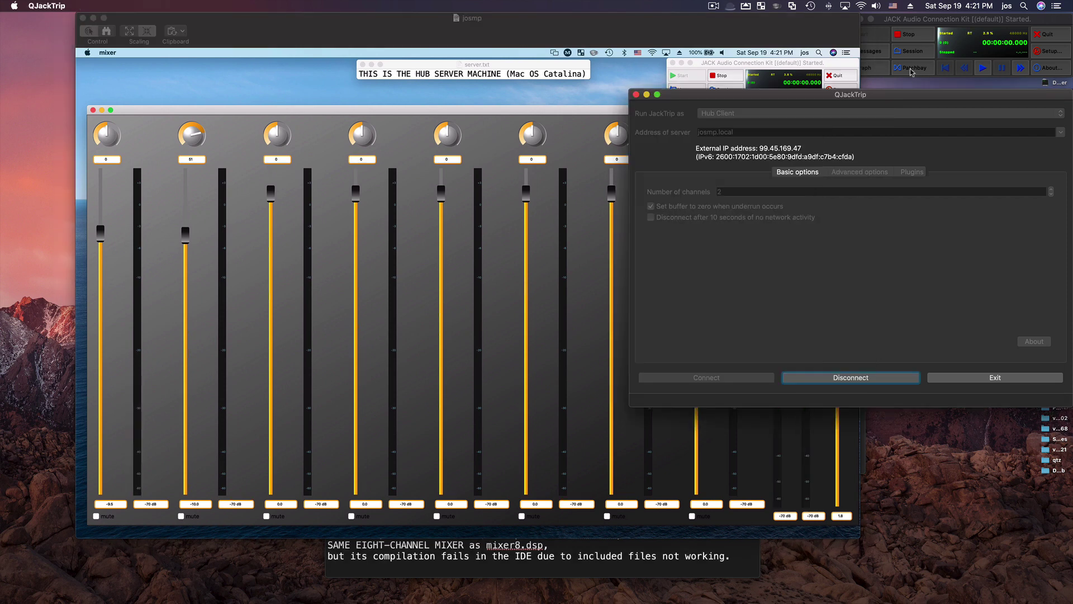
click(882, 72)
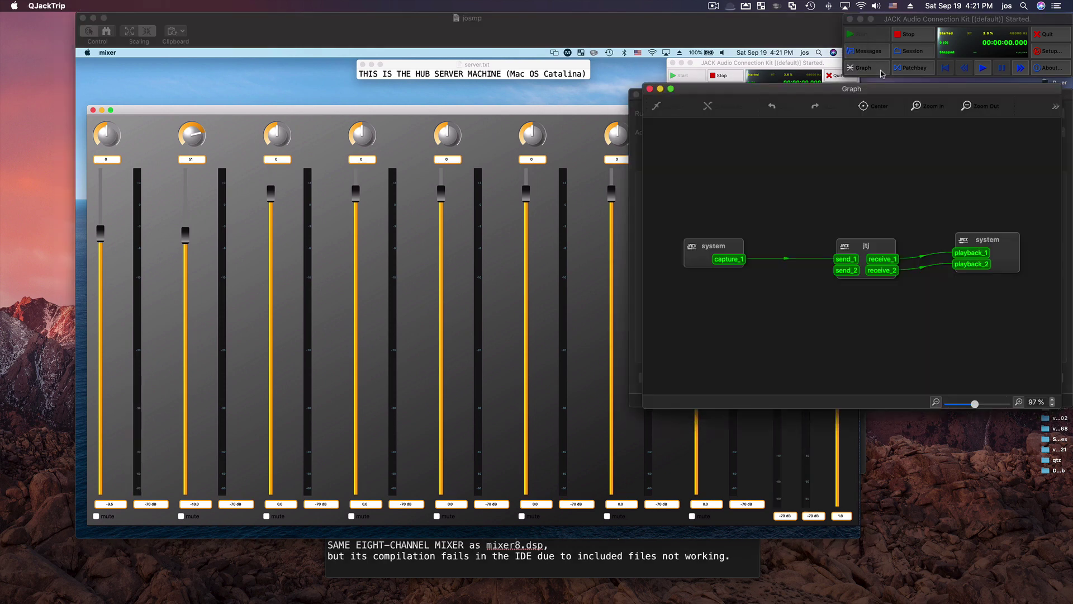
drag(887, 246, 870, 237)
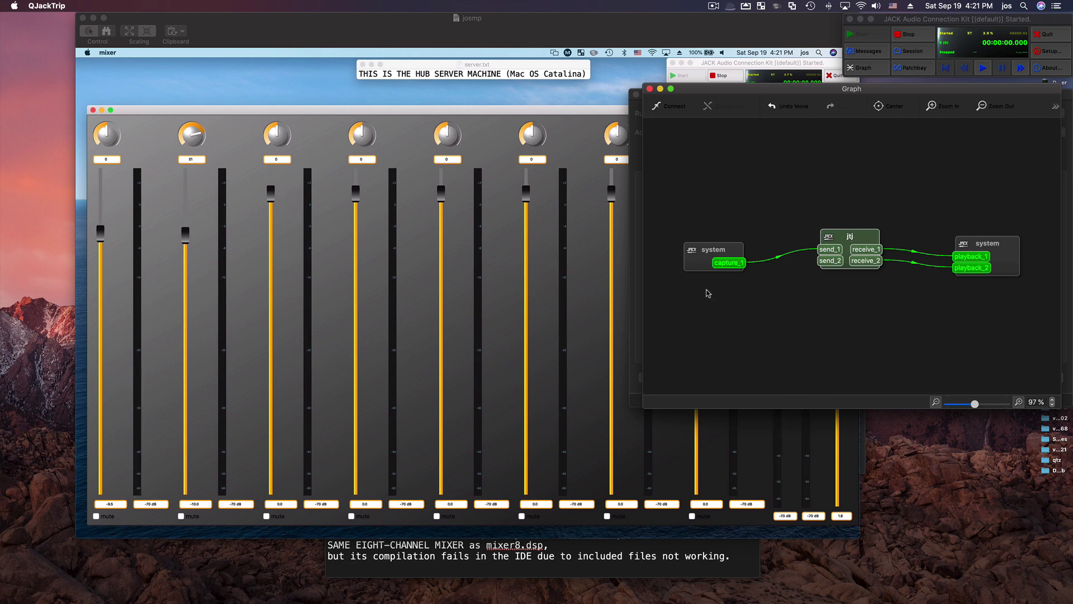
drag(743, 264, 829, 269)
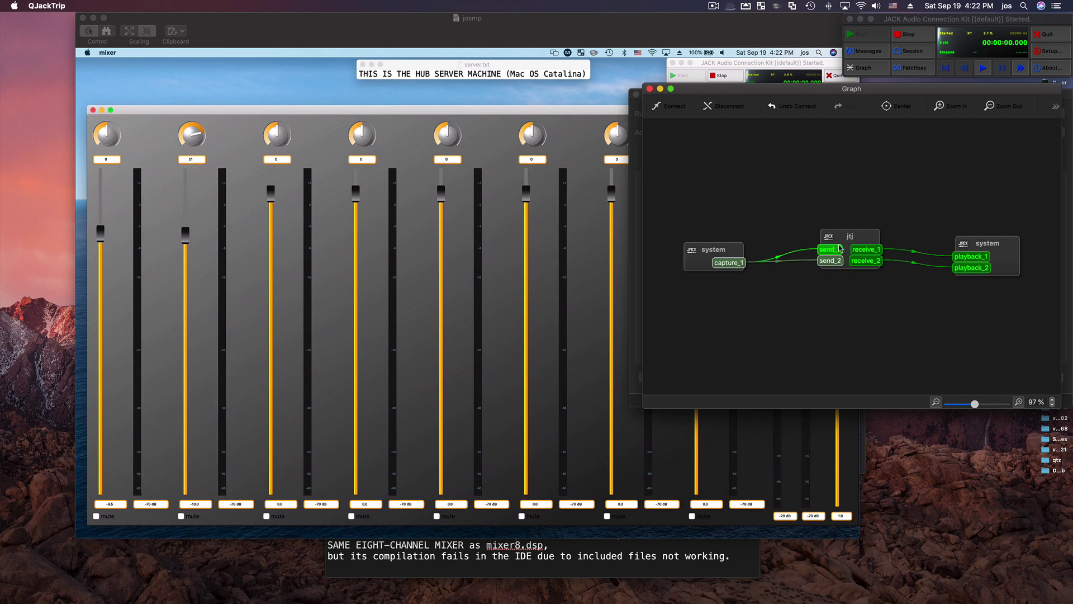
drag(851, 238, 849, 238)
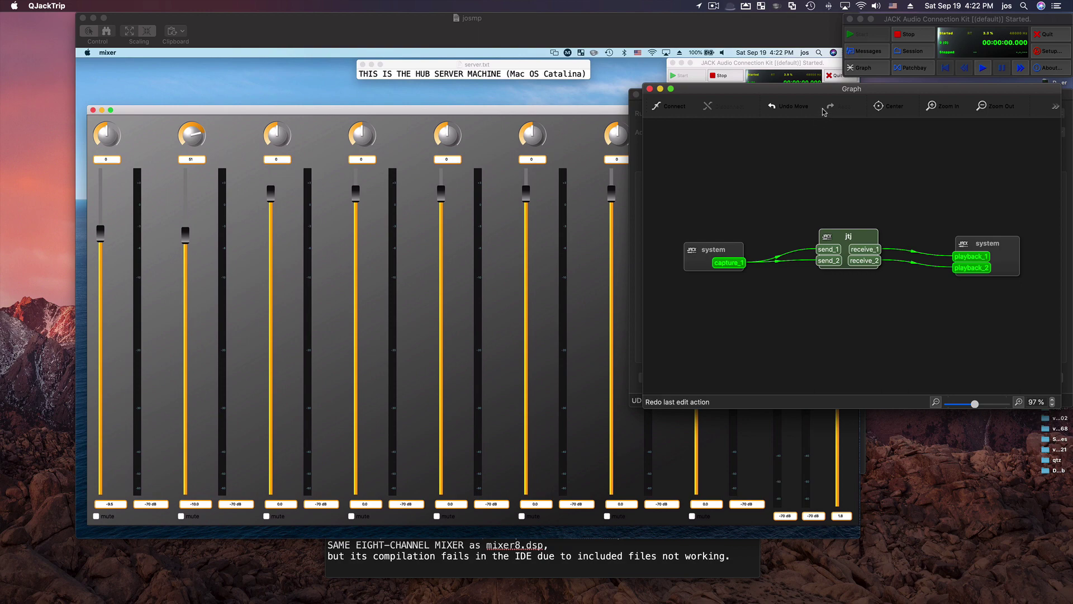
Arrange the hub server's mixer below its graph with the josmp node shifted, and bring the local client's graph forward for comparison
click(508, 116)
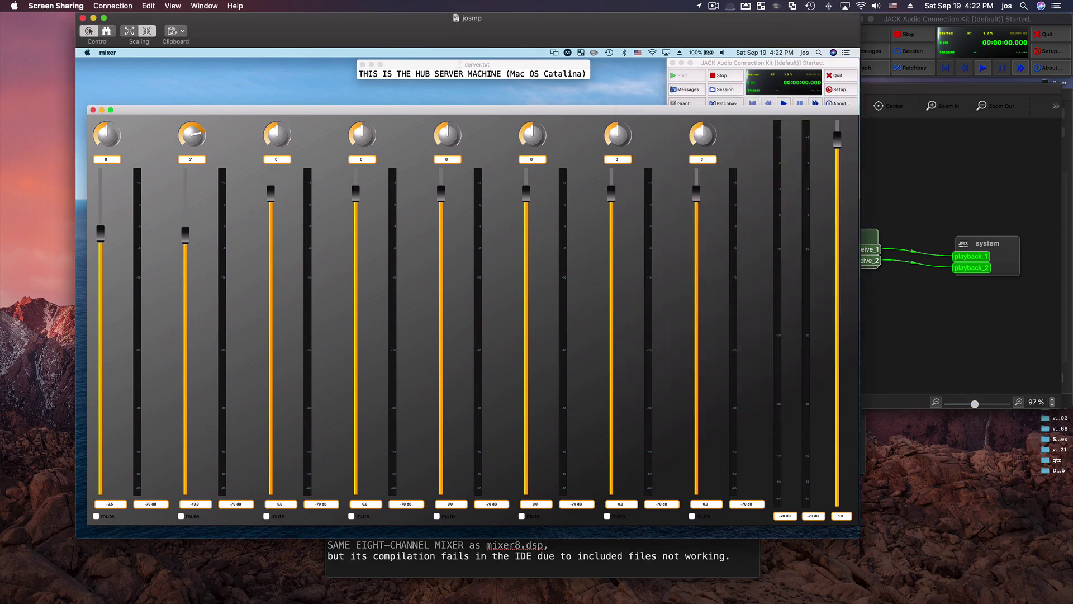
drag(506, 114, 511, 278)
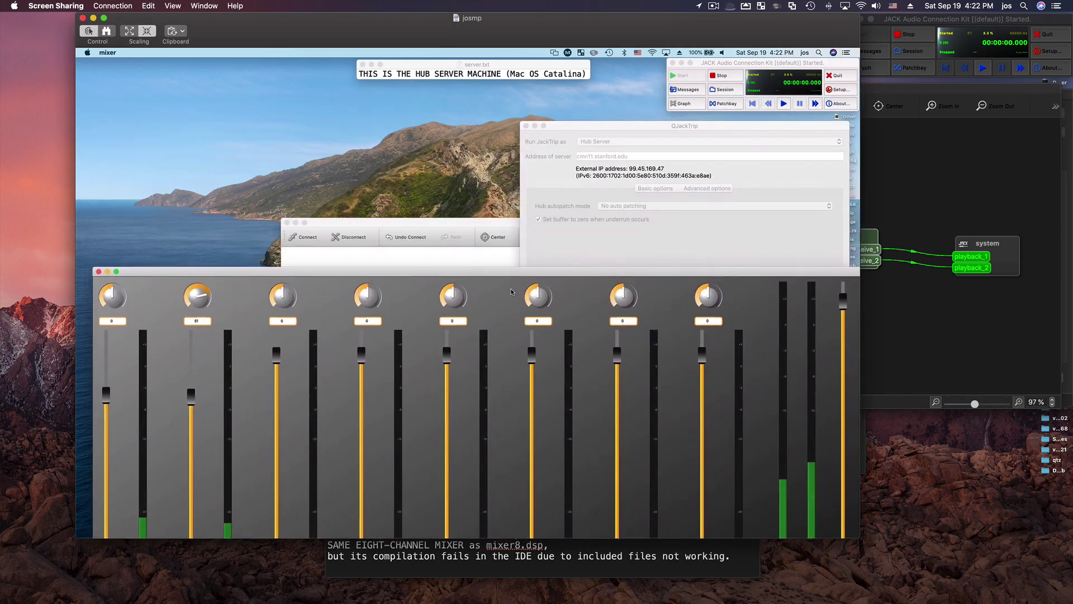
click(486, 221)
drag(498, 206, 510, 92)
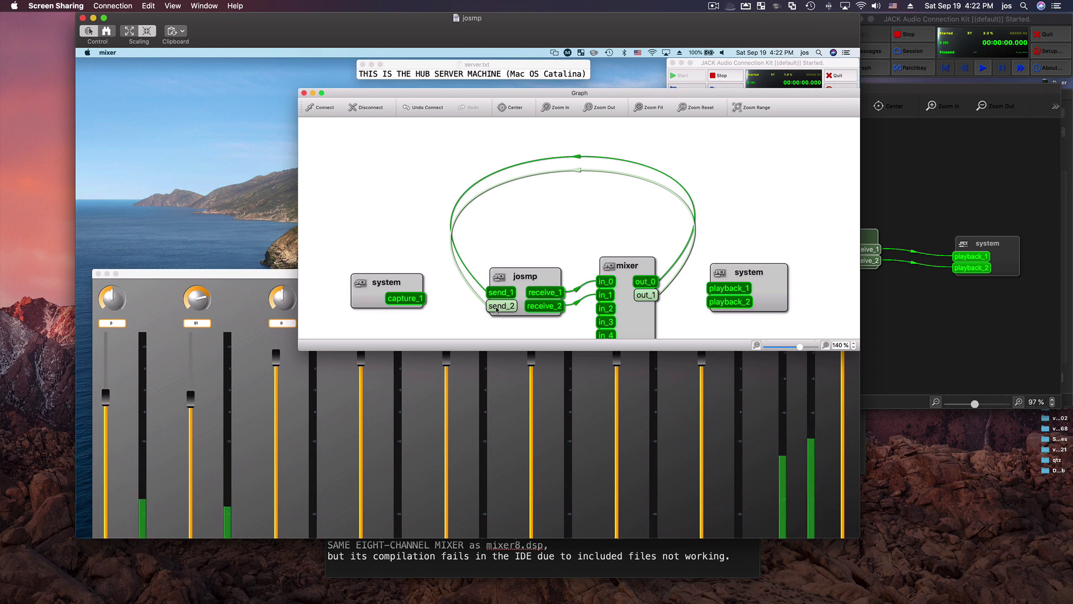
mouse_move(516, 276)
mouse_down()
mouse_move(517, 233)
mouse_move(518, 265)
mouse_move(518, 256)
mouse_up()
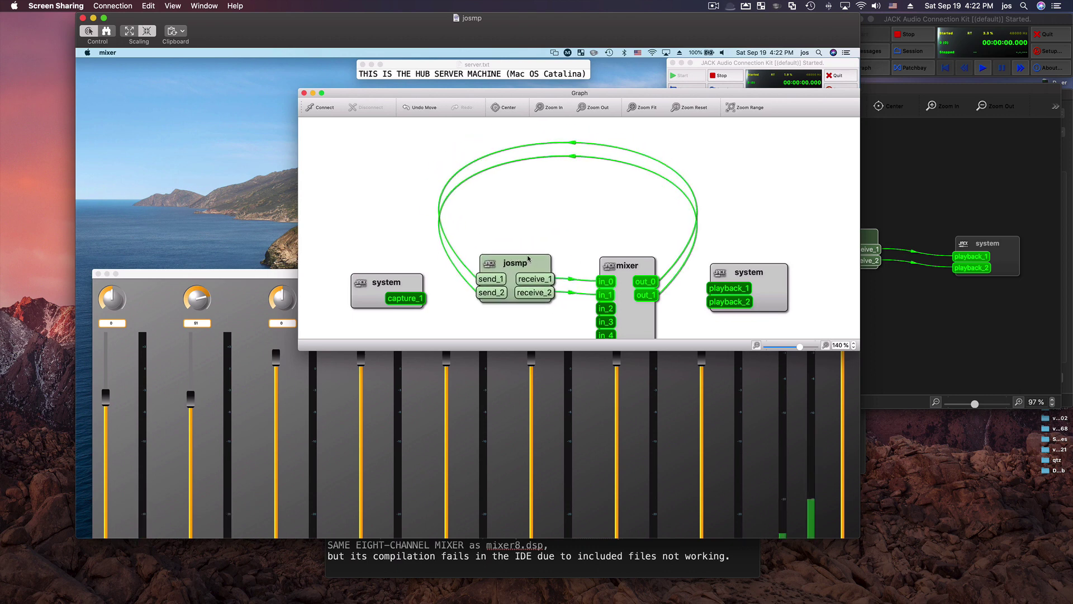
click(942, 171)
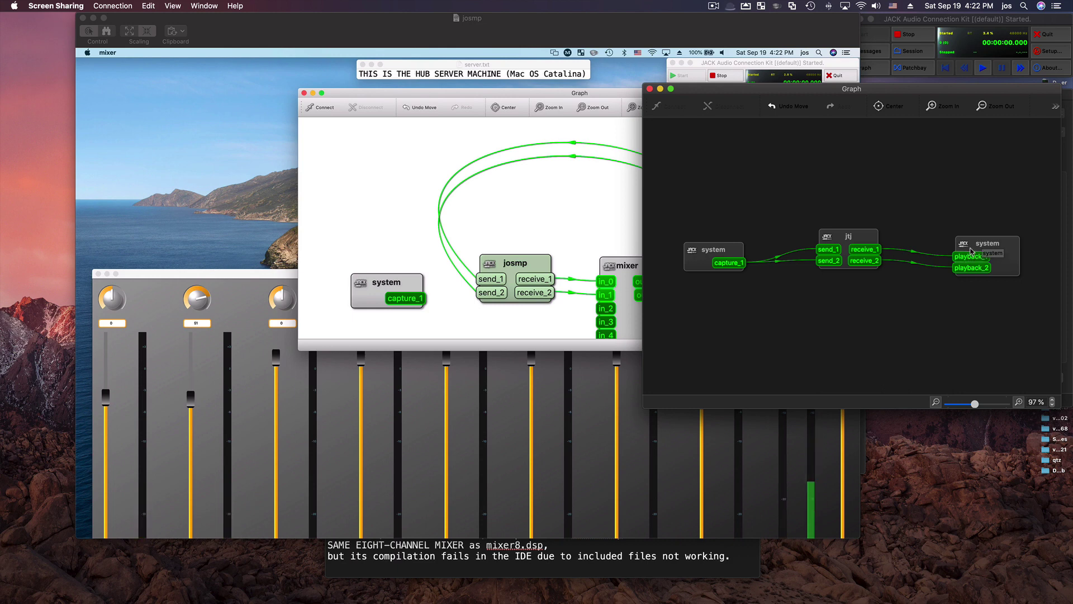
Move the hub server's mixer up and try different channel 1 and 2 fader levels, leaving channel 2 lower than channel 1
click(625, 418)
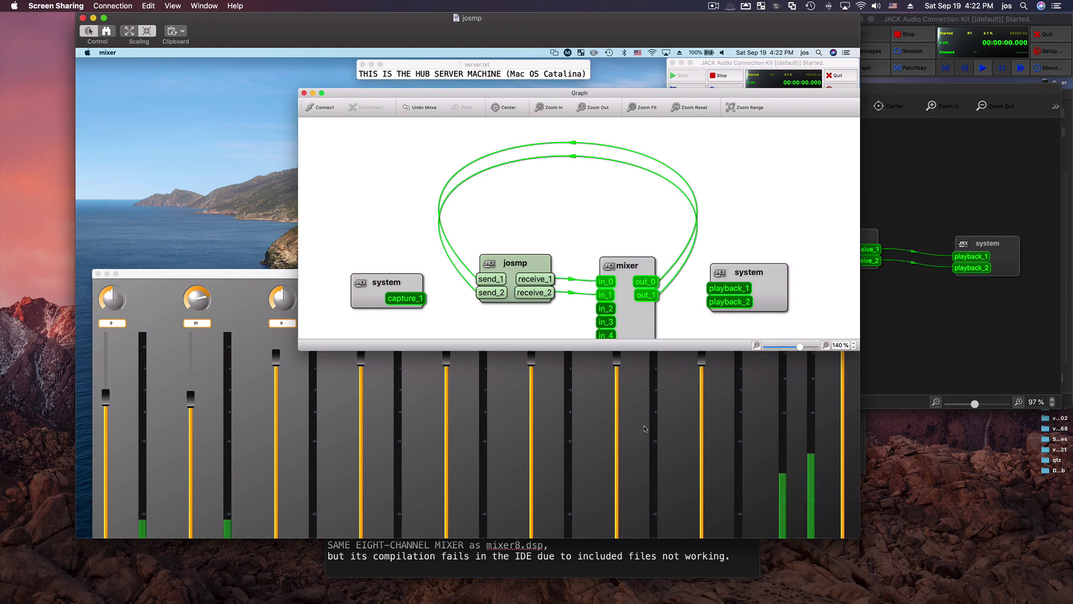
drag(263, 280, 282, 162)
drag(210, 284, 209, 417)
drag(125, 287, 124, 249)
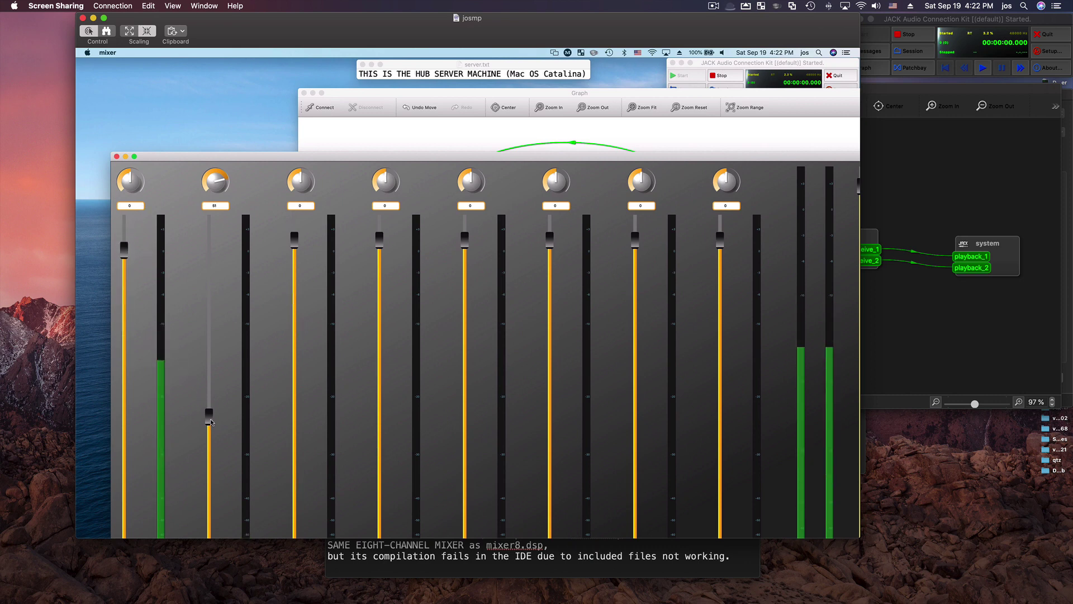
drag(209, 417, 213, 272)
click(127, 267)
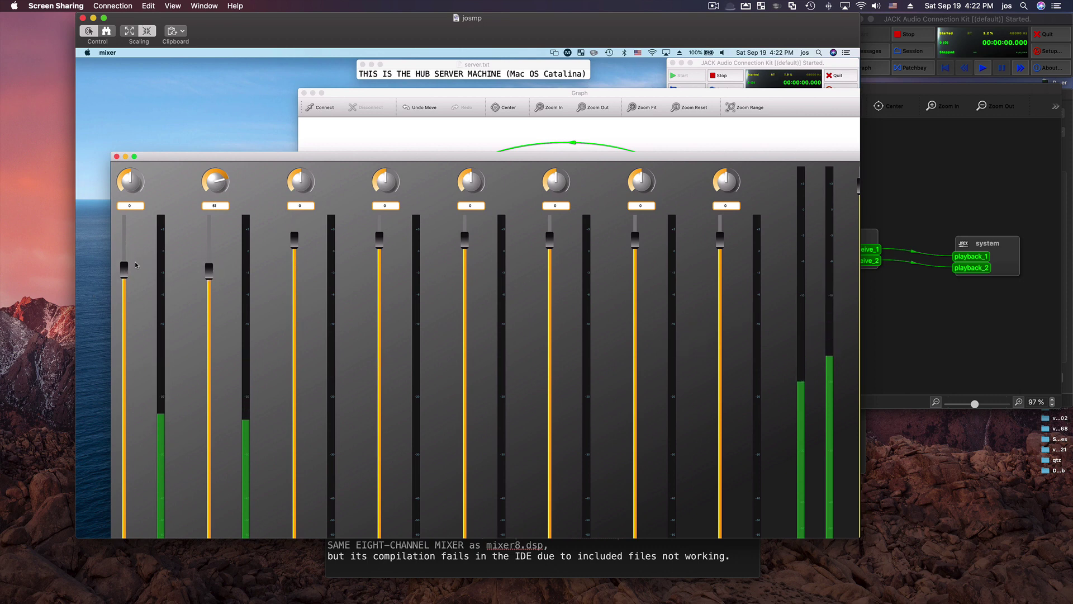
drag(129, 269, 129, 278)
drag(213, 277, 214, 310)
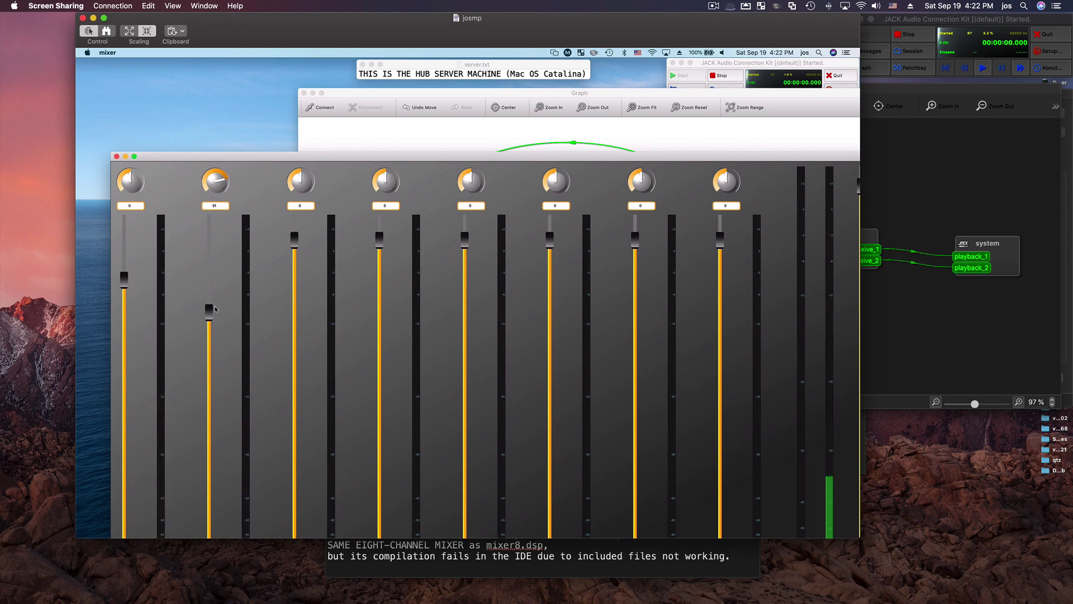
Enlarge the hub server's graph window to fit all eight mixer inputs, and move the mixer node slightly away from josmp
click(627, 122)
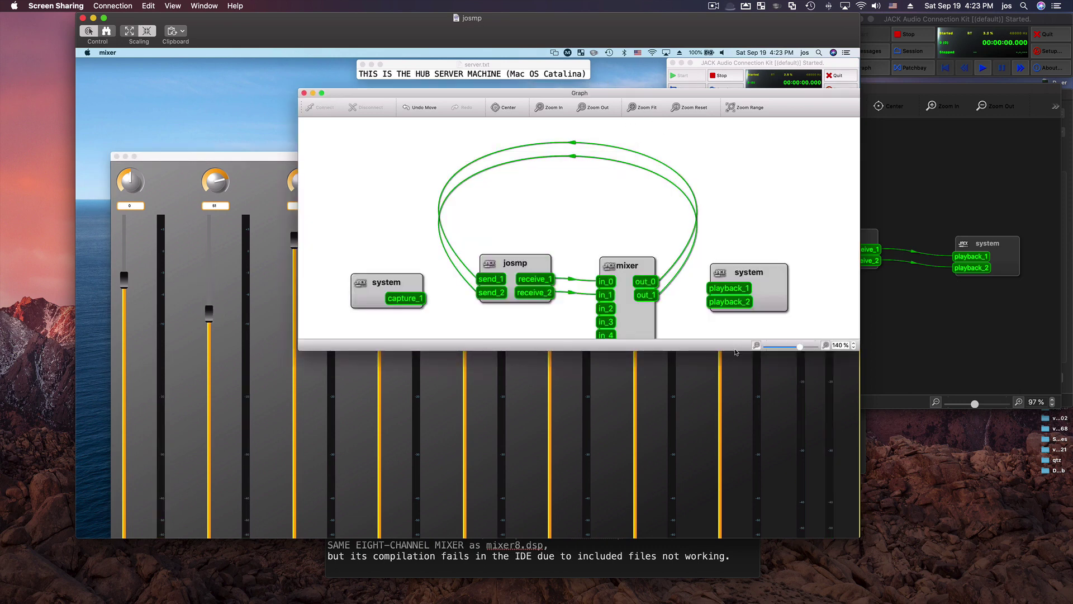
drag(736, 351, 735, 425)
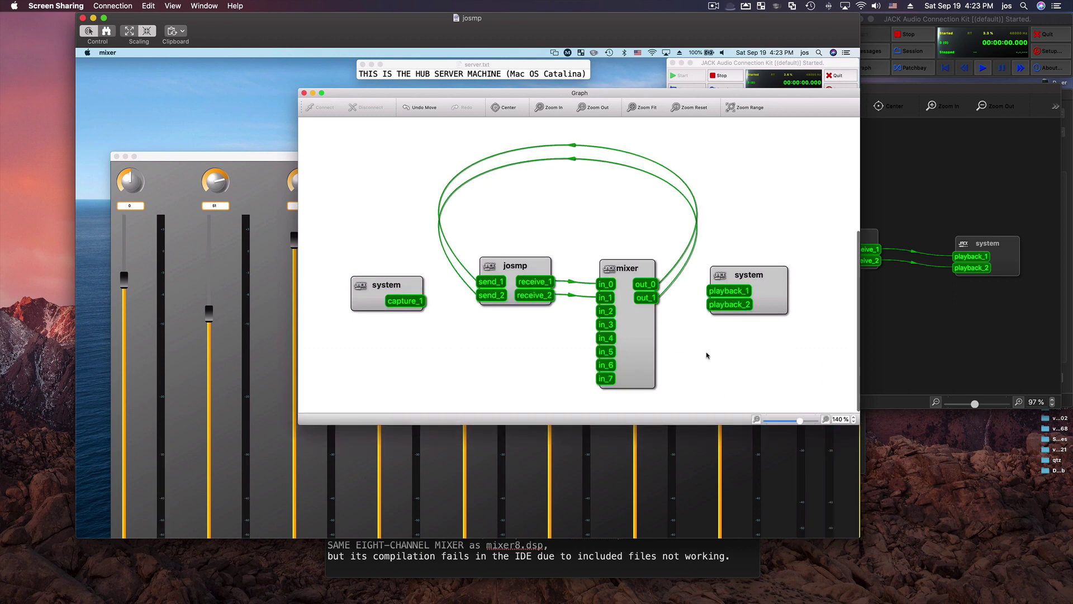
click(636, 342)
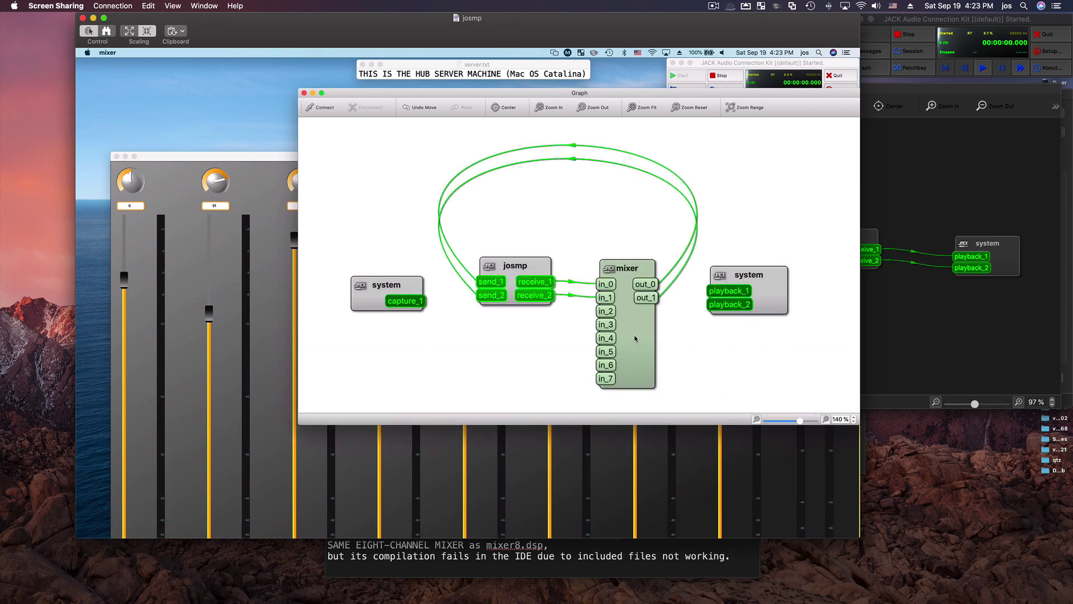
drag(636, 269, 647, 261)
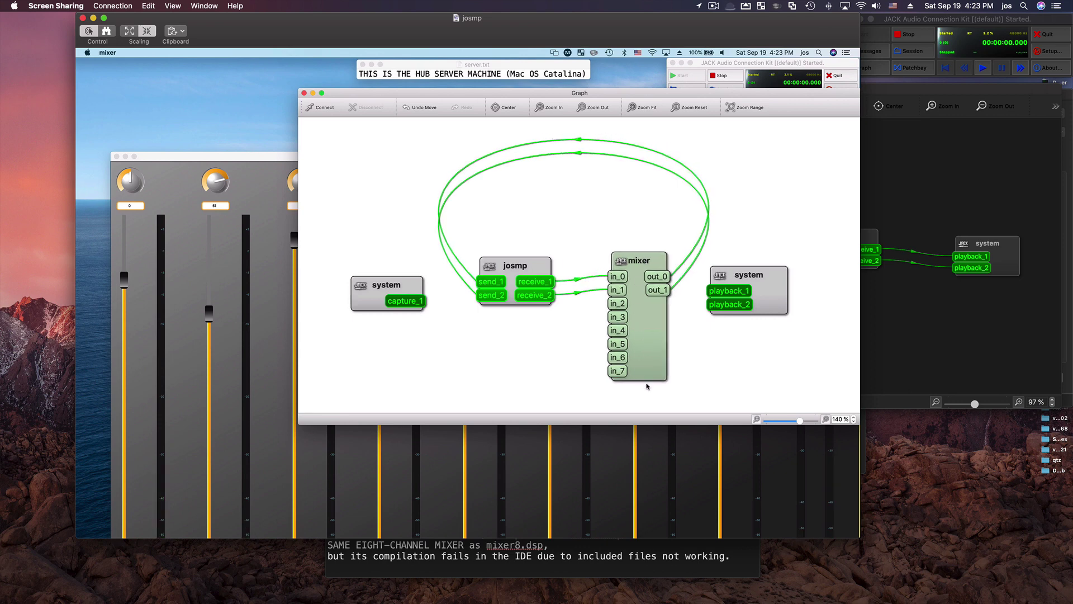